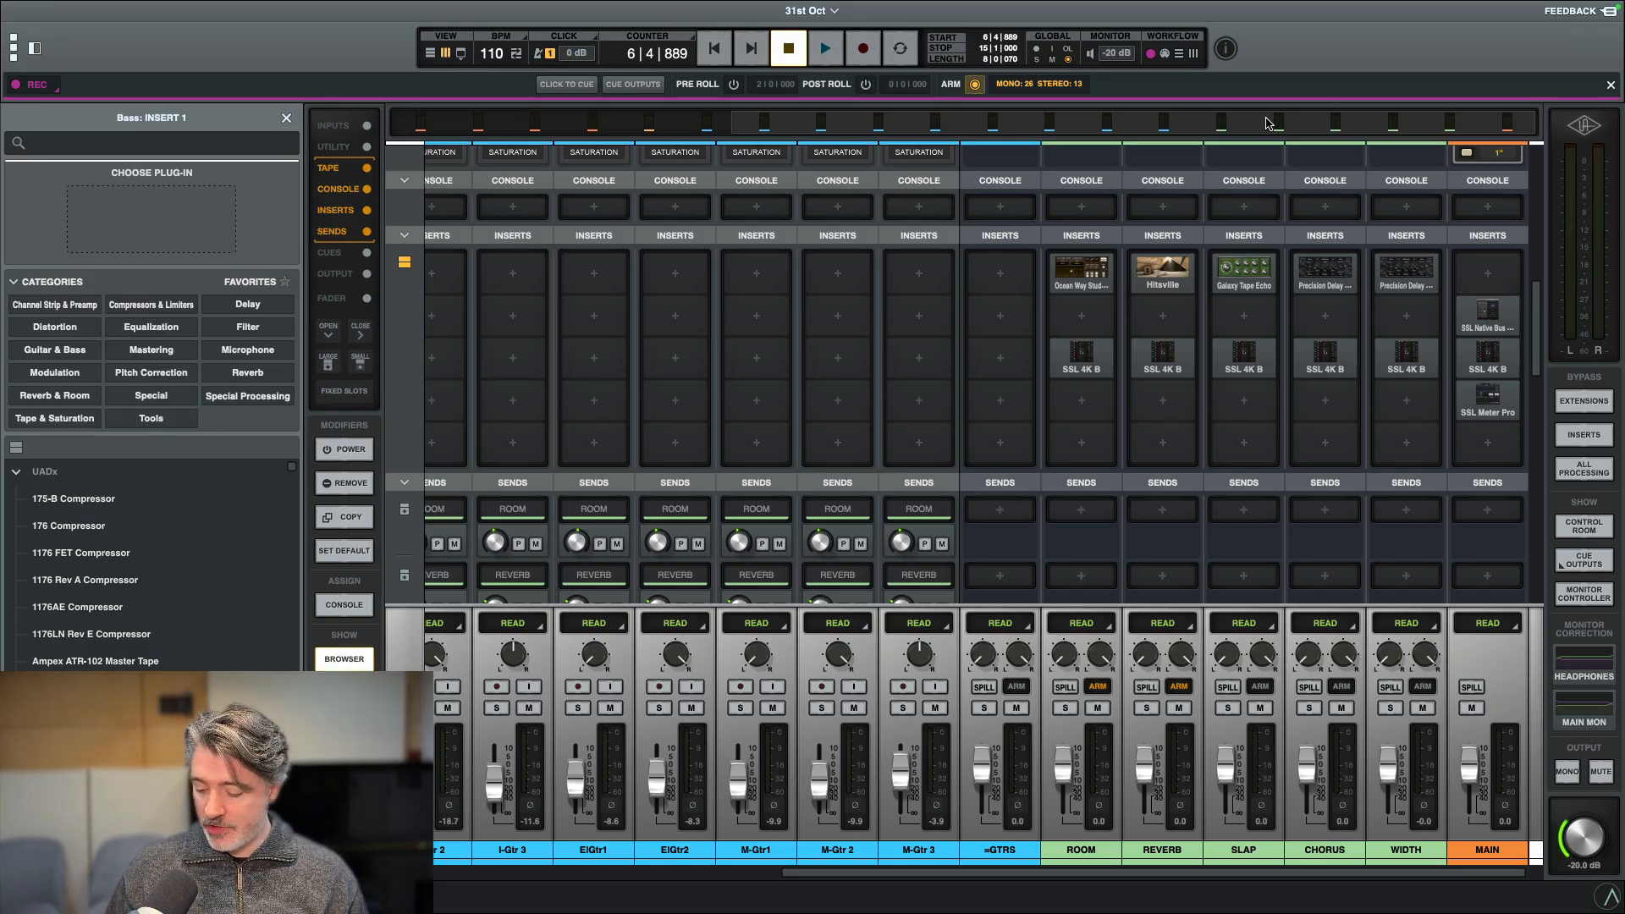
Play the song from the timeline, stop playback, and return to the mixer.
key("super+equal")
key("space")
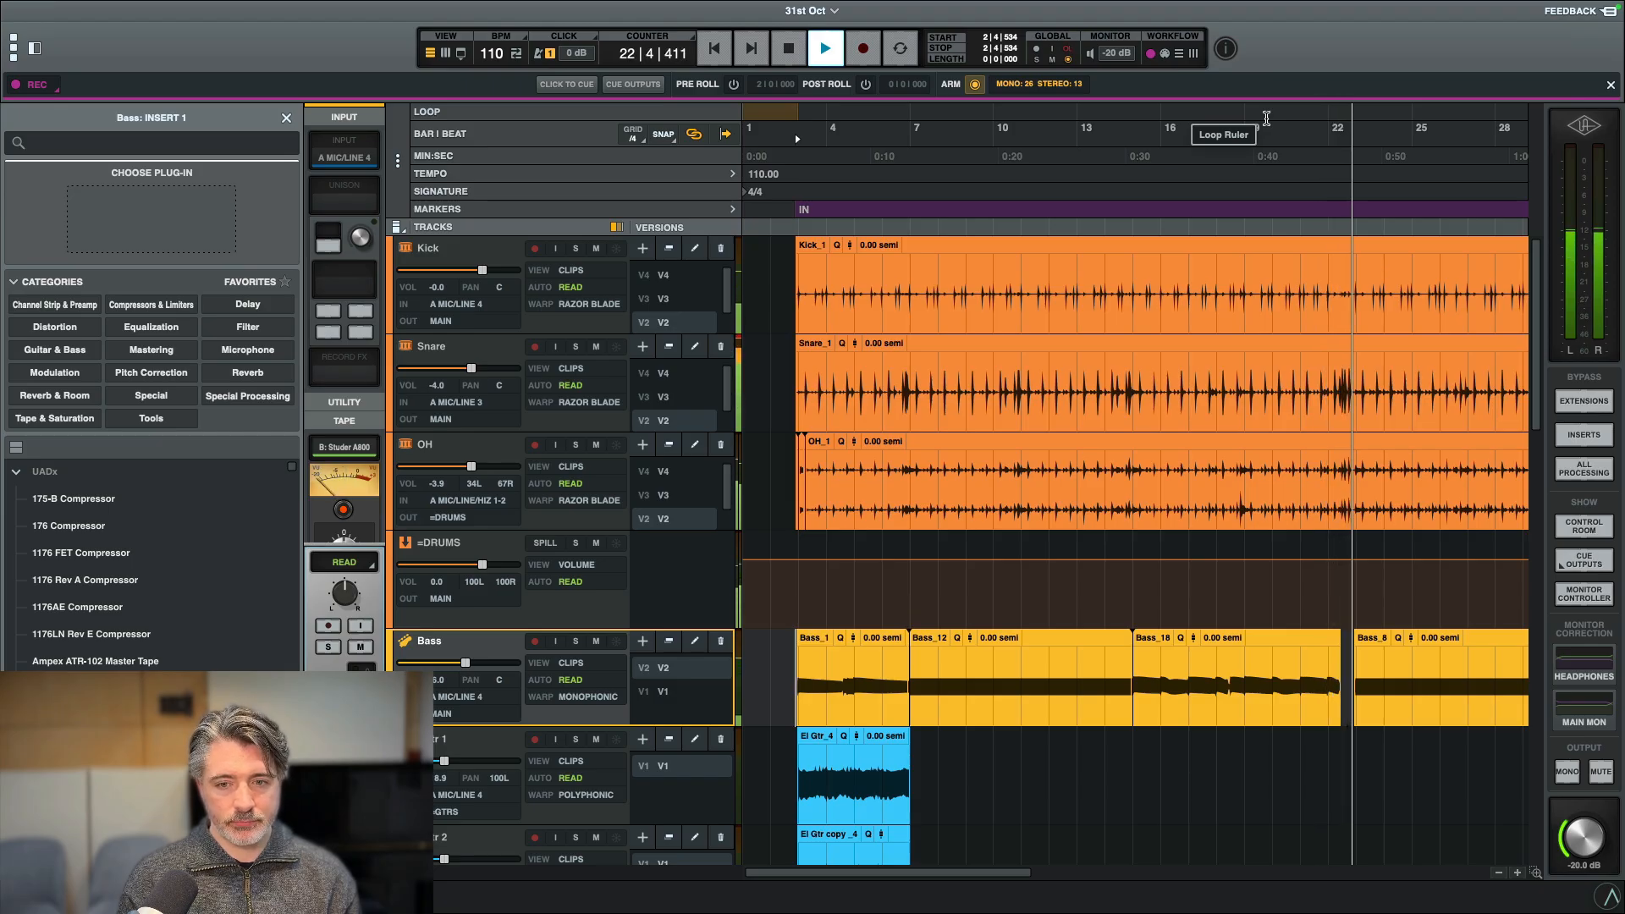
key("space")
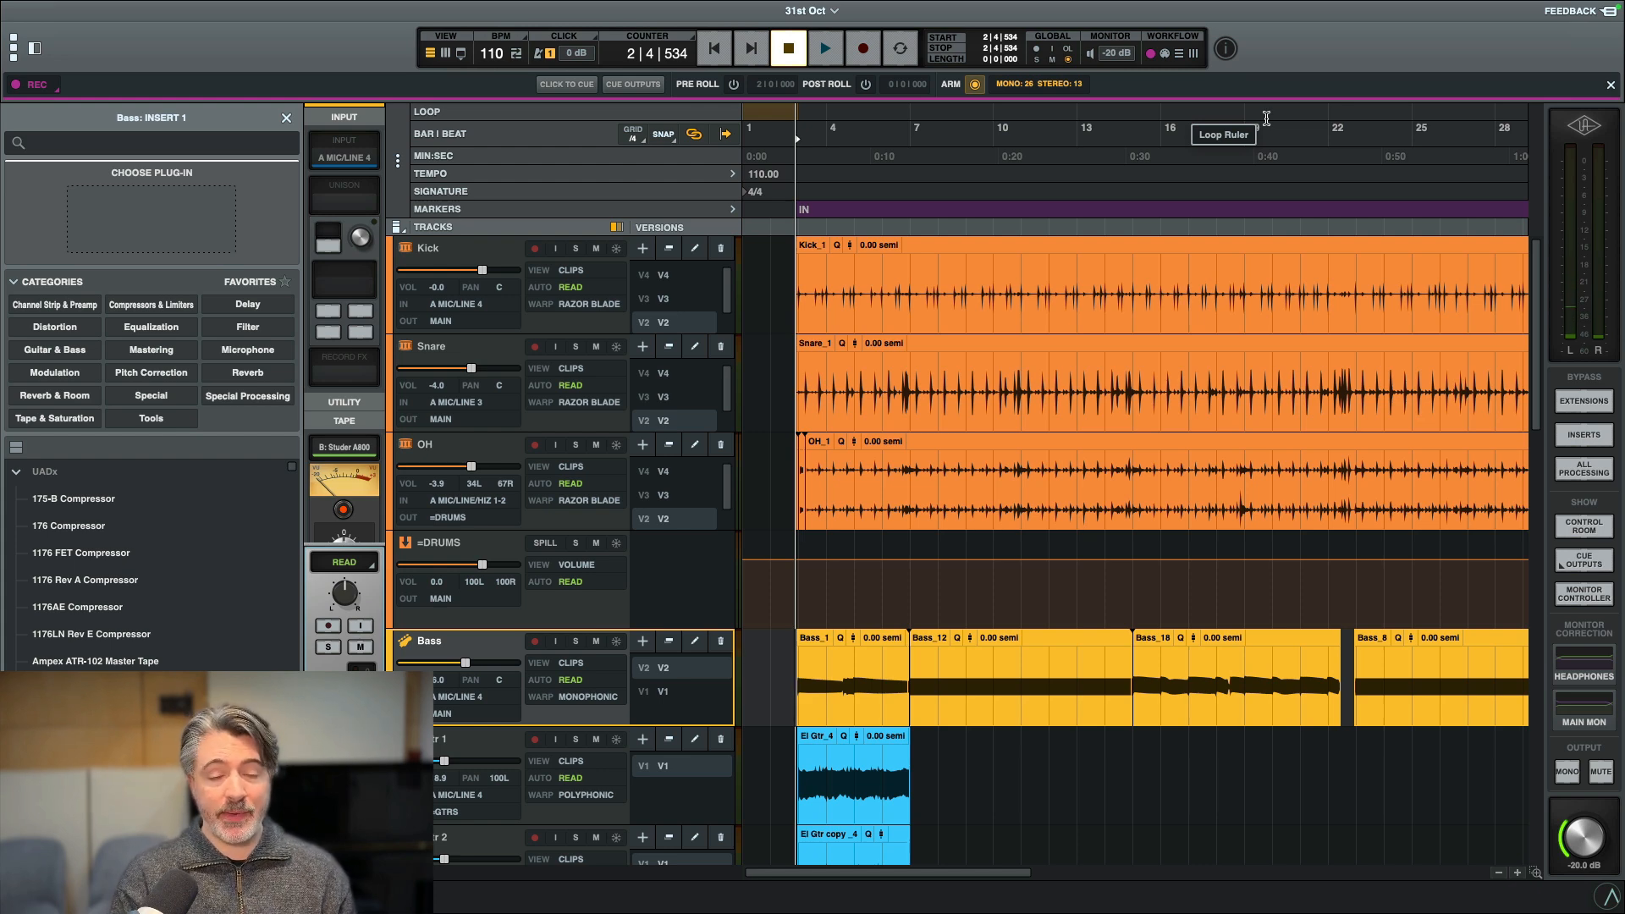
key("super+equal")
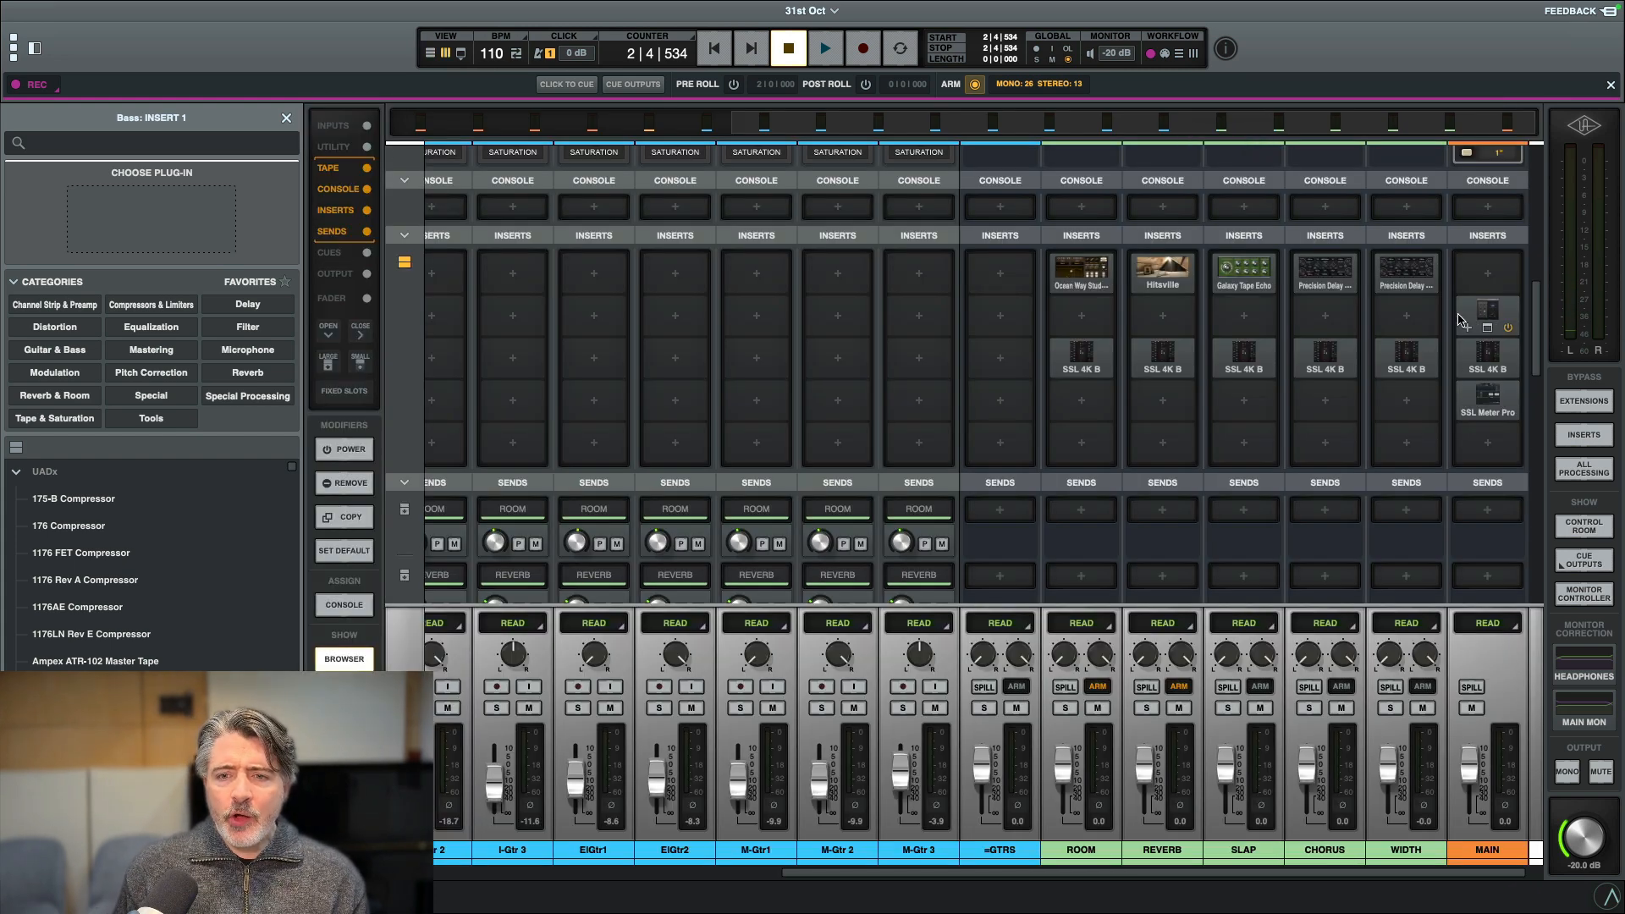
Load the 1176 Rev A Compressor into the first insert of the MAIN bus and reposition its window.
scroll(1465, 292, "down", 1)
left_click(1474, 267)
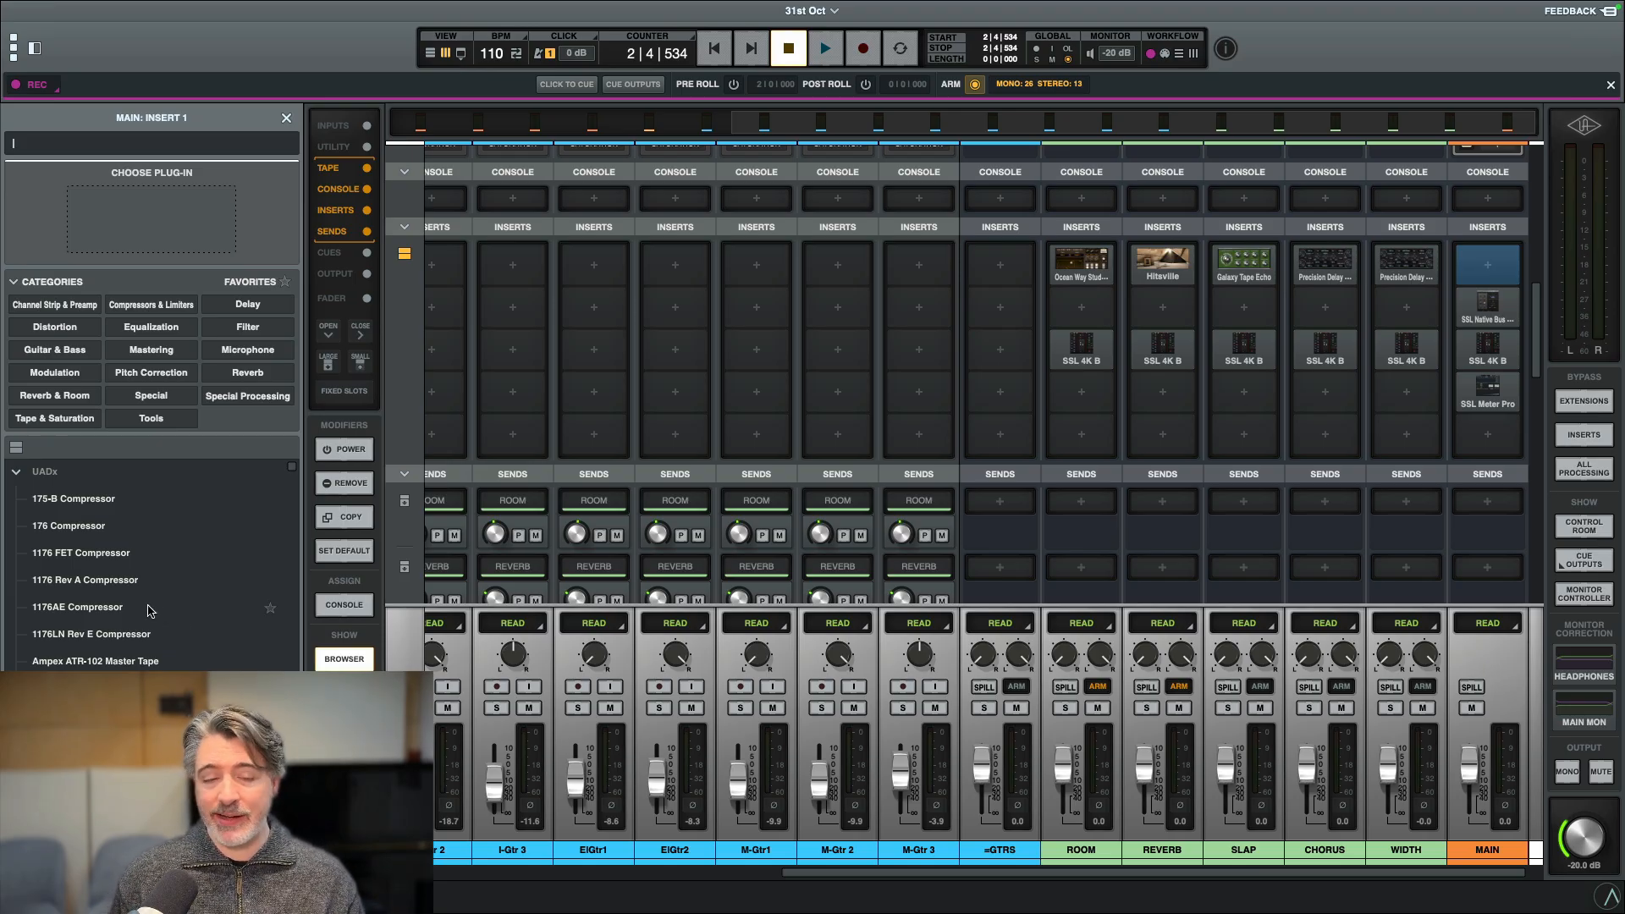
left_click(113, 583)
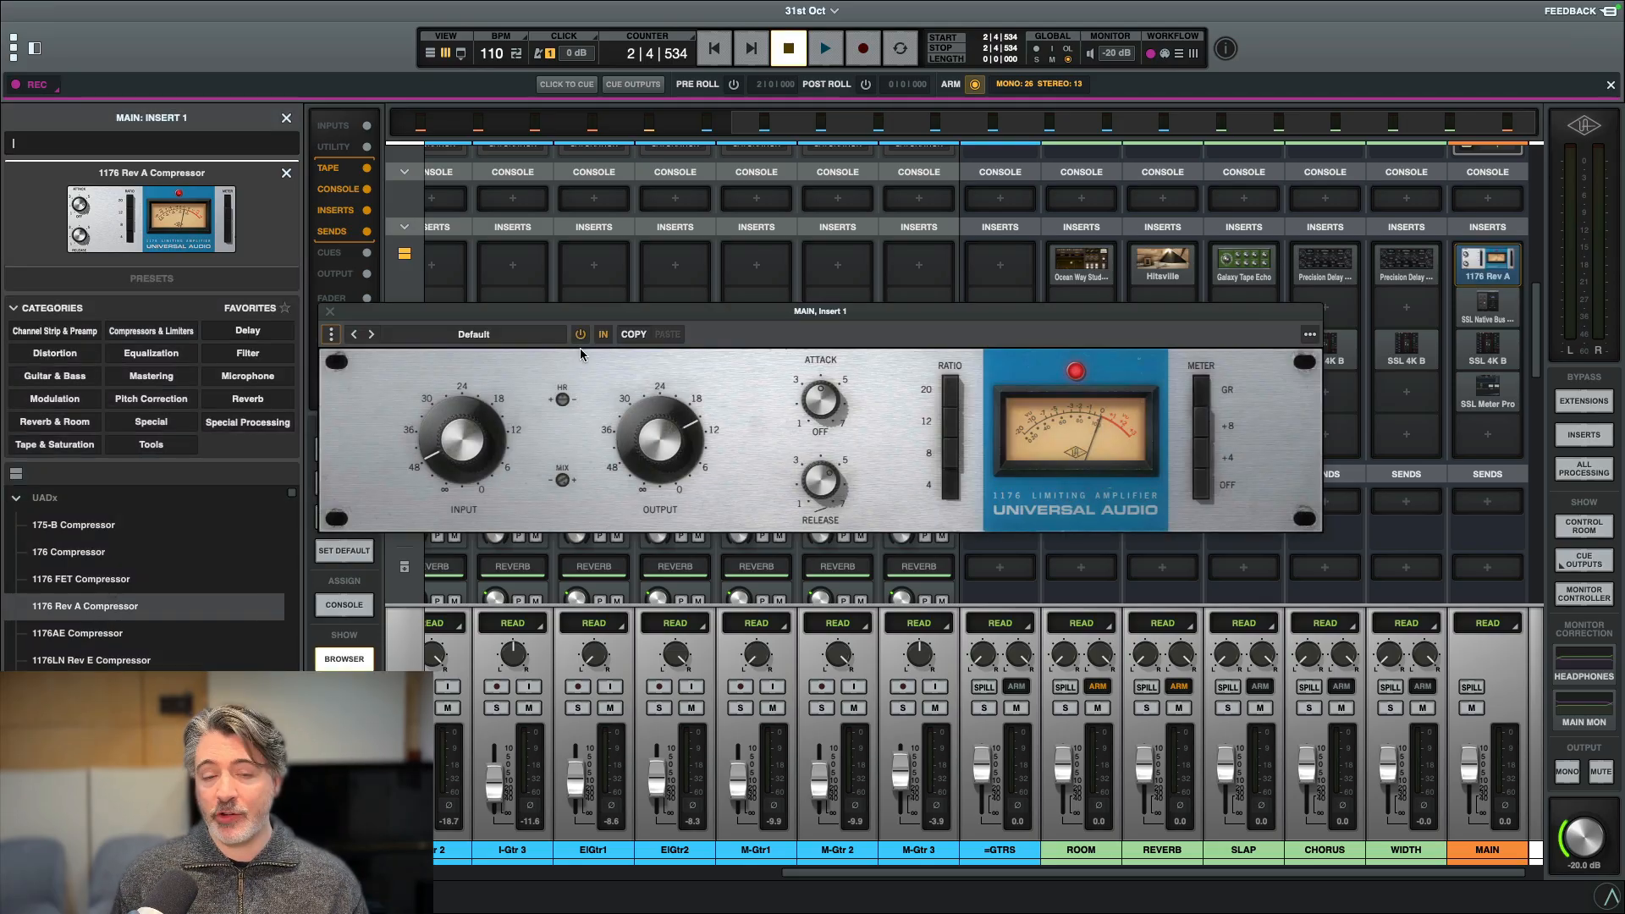
left_click_drag(739, 313, 800, 328)
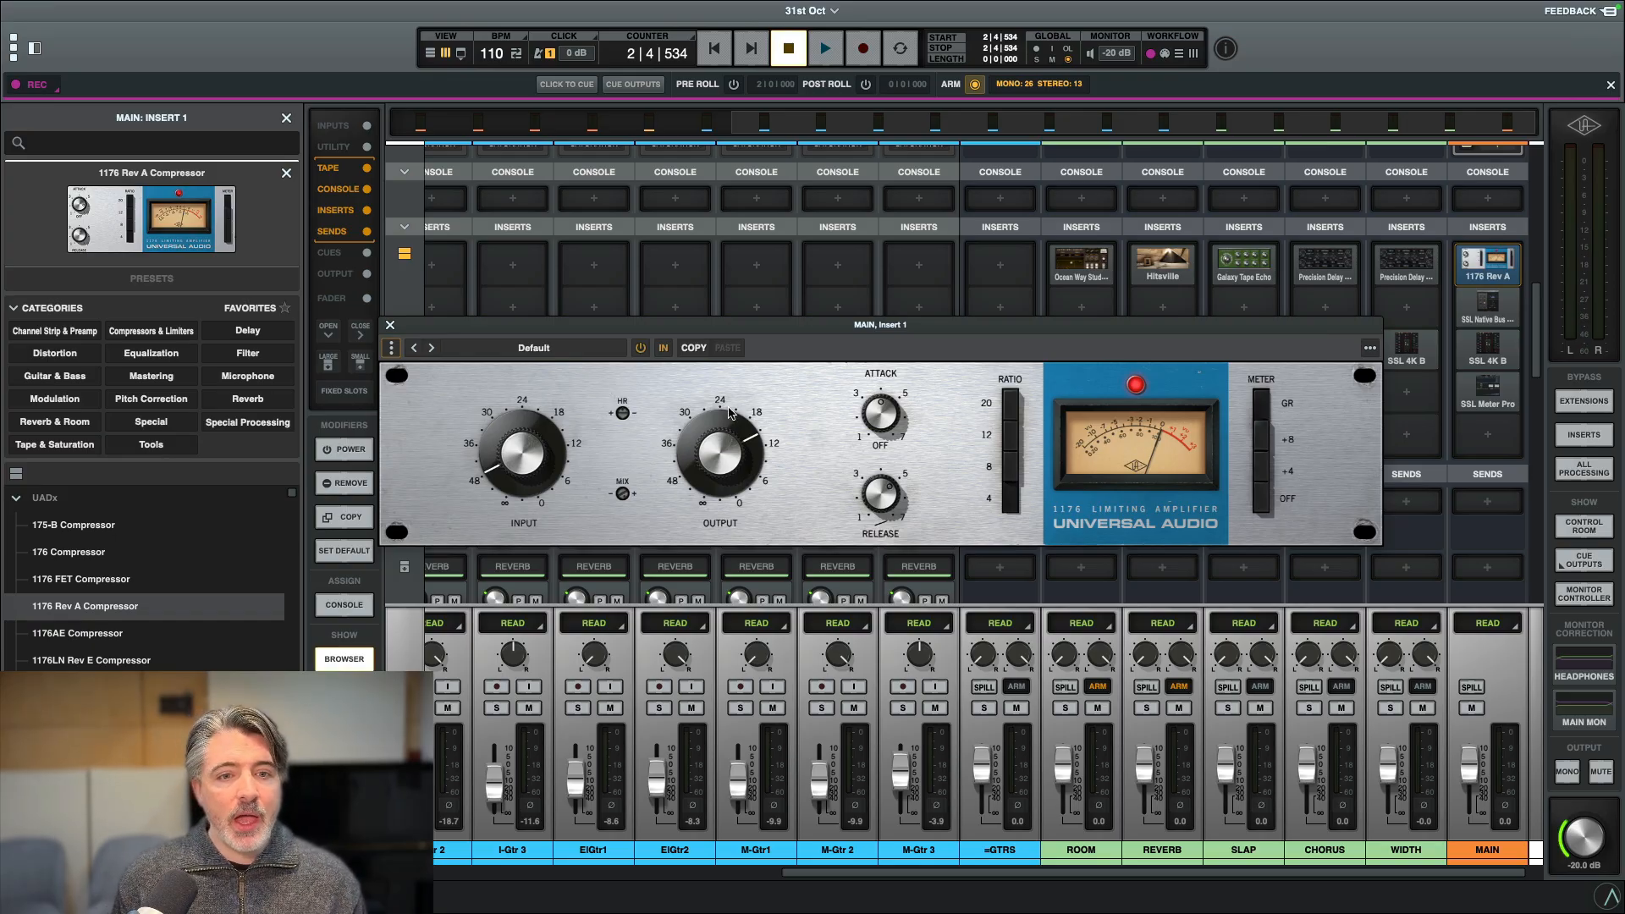
left_click_drag(787, 317, 783, 309)
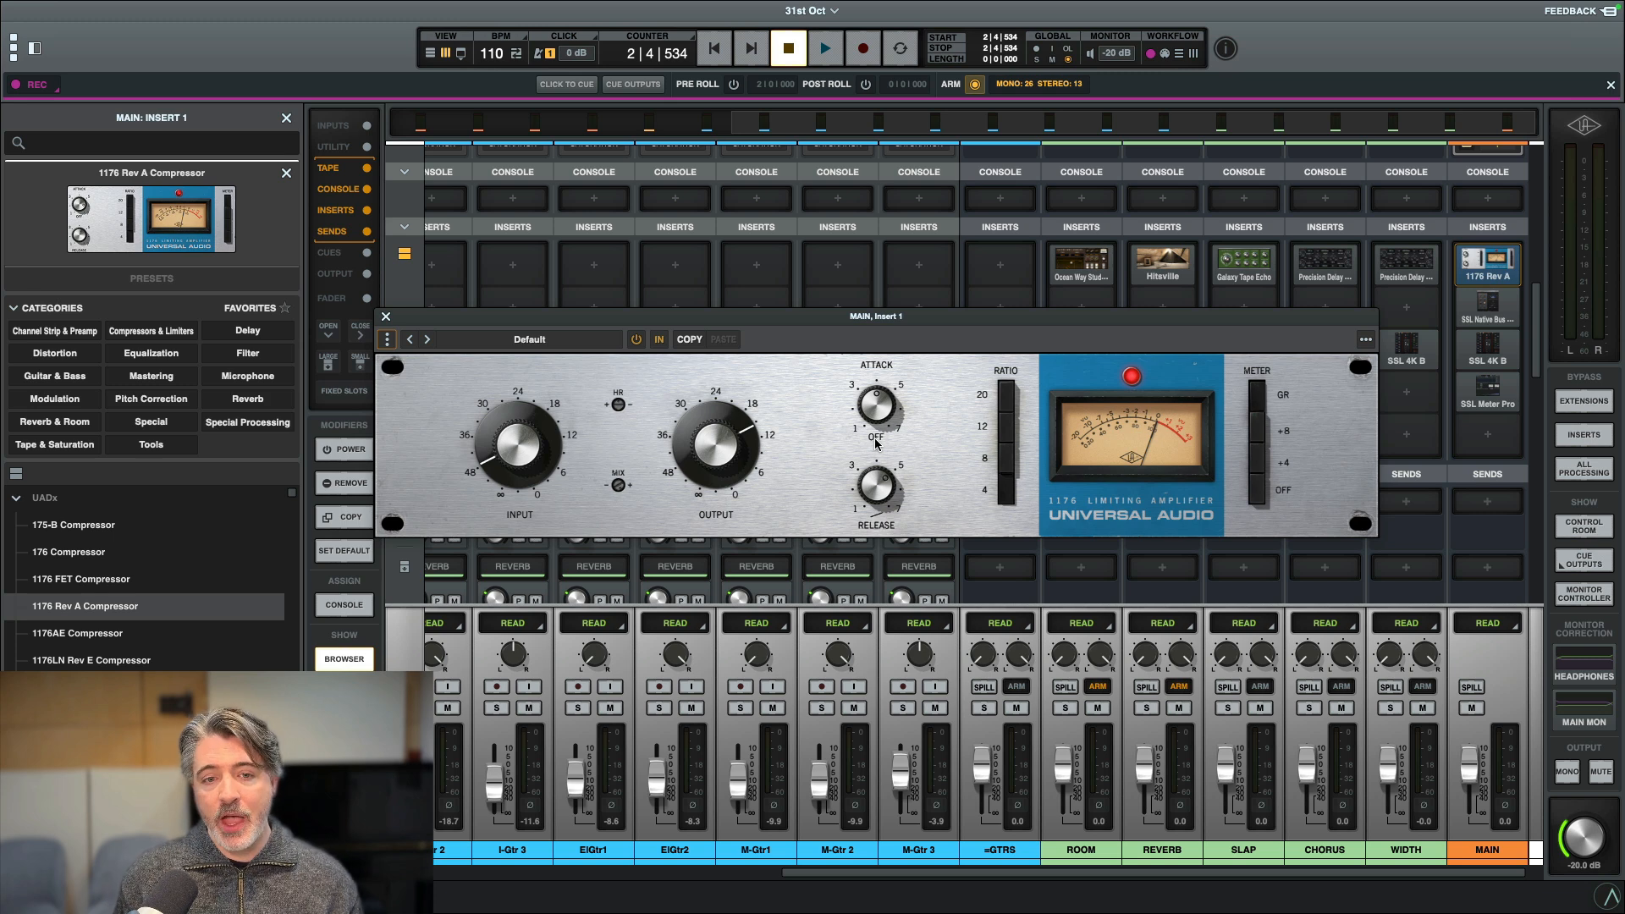
left_click_drag(881, 398, 881, 381)
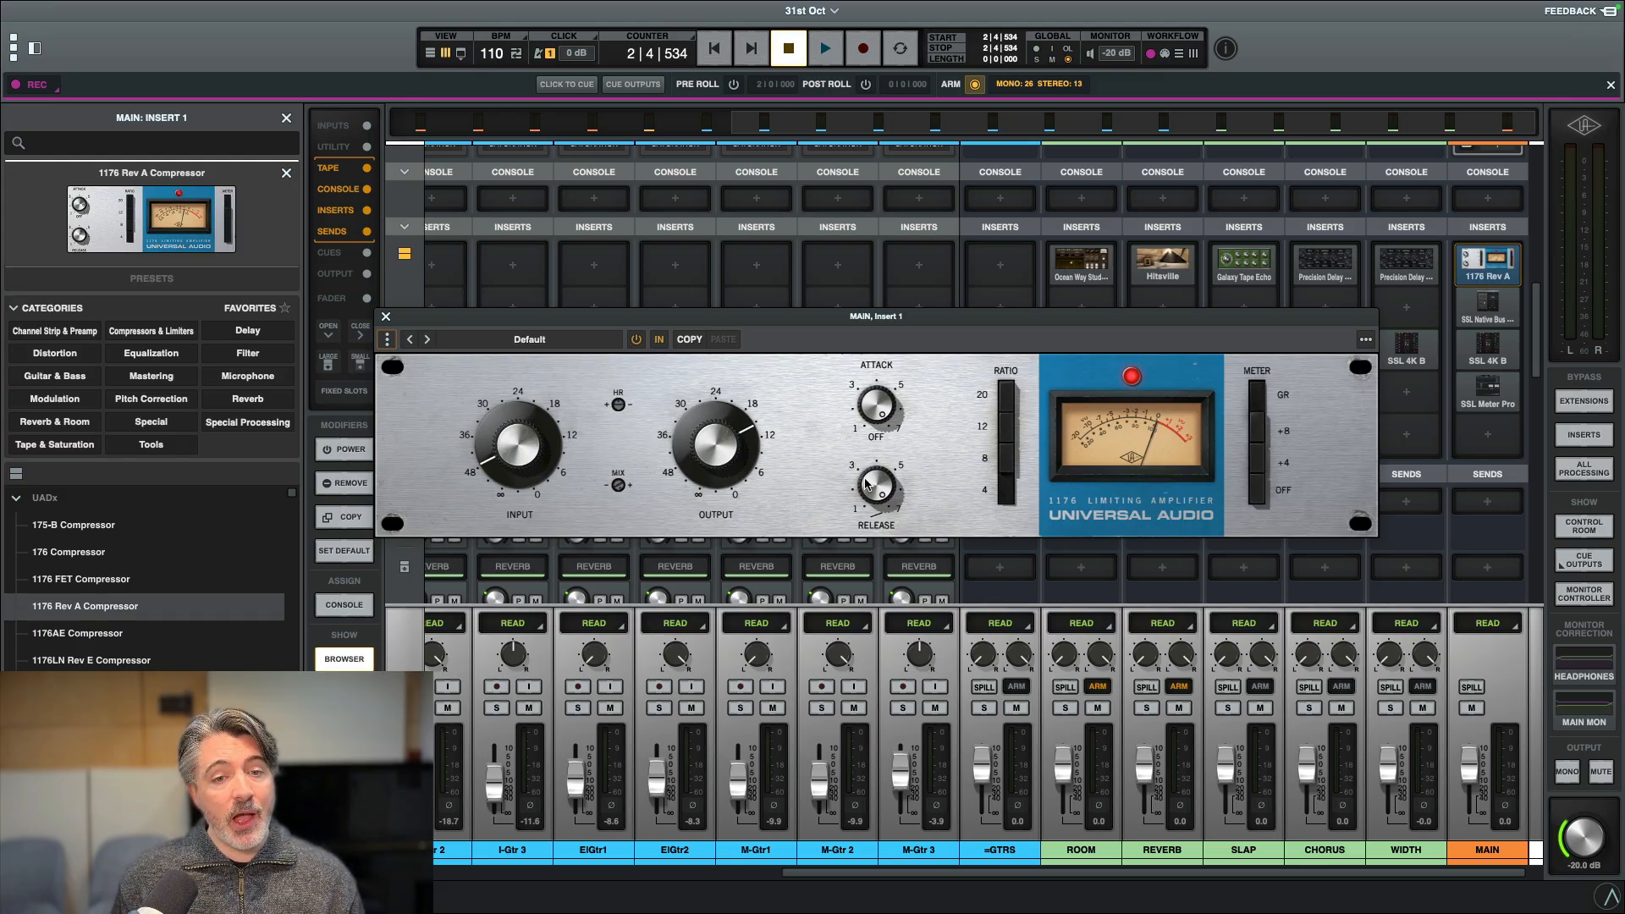
left_click_drag(868, 484, 868, 508)
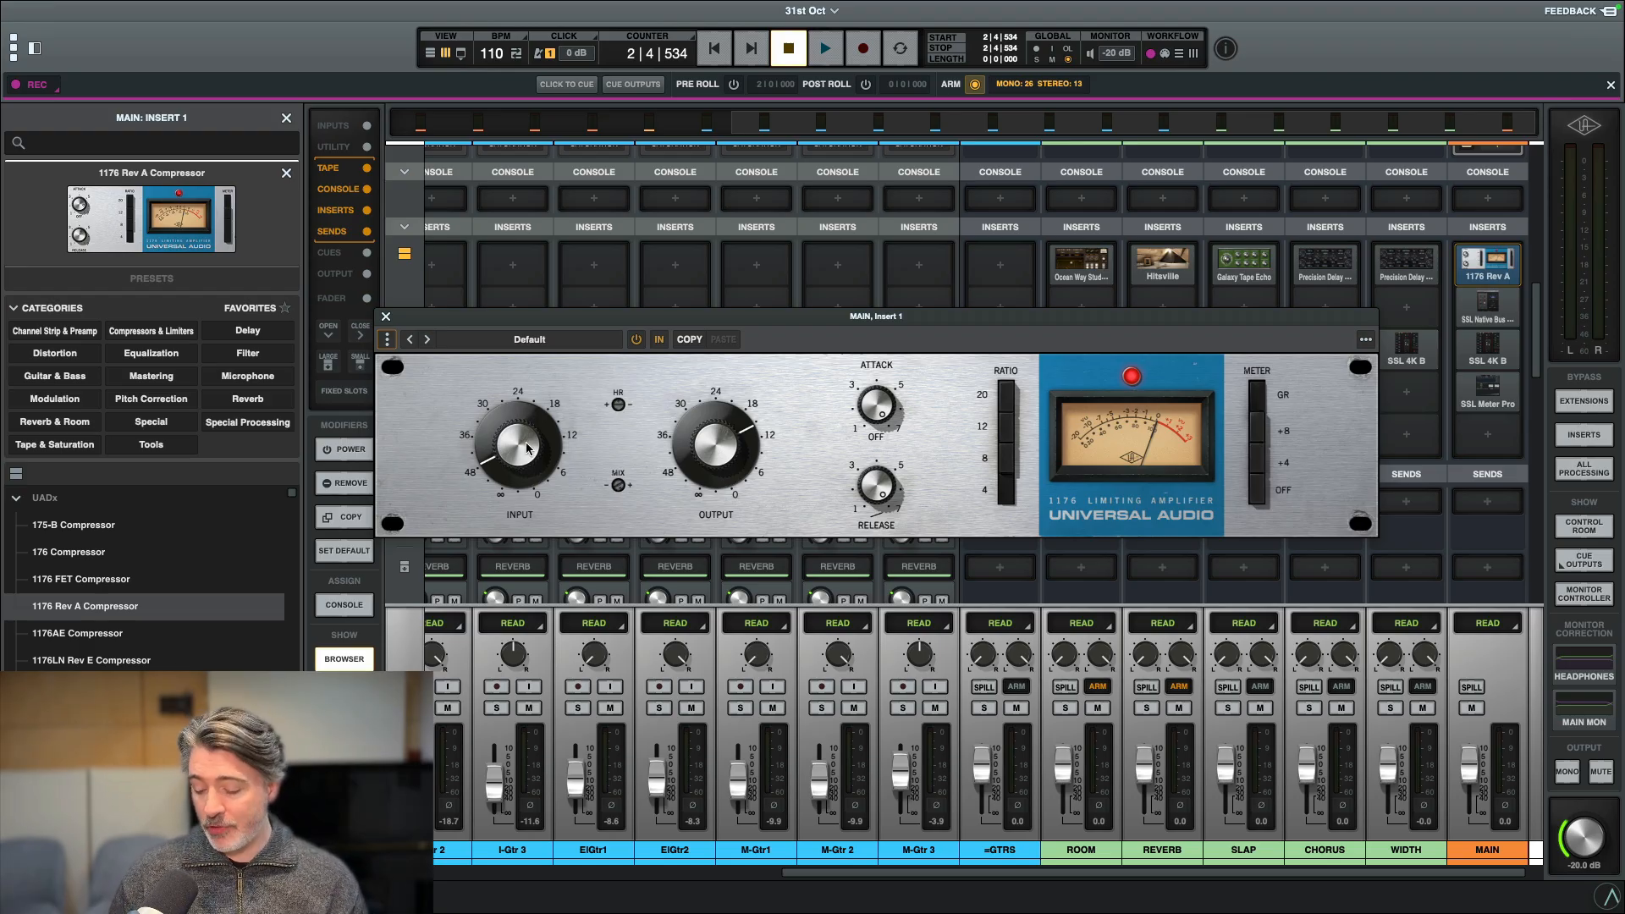
During playback, raise the compressor's input to about 30 and its output to about 18, then stop.
key("space")
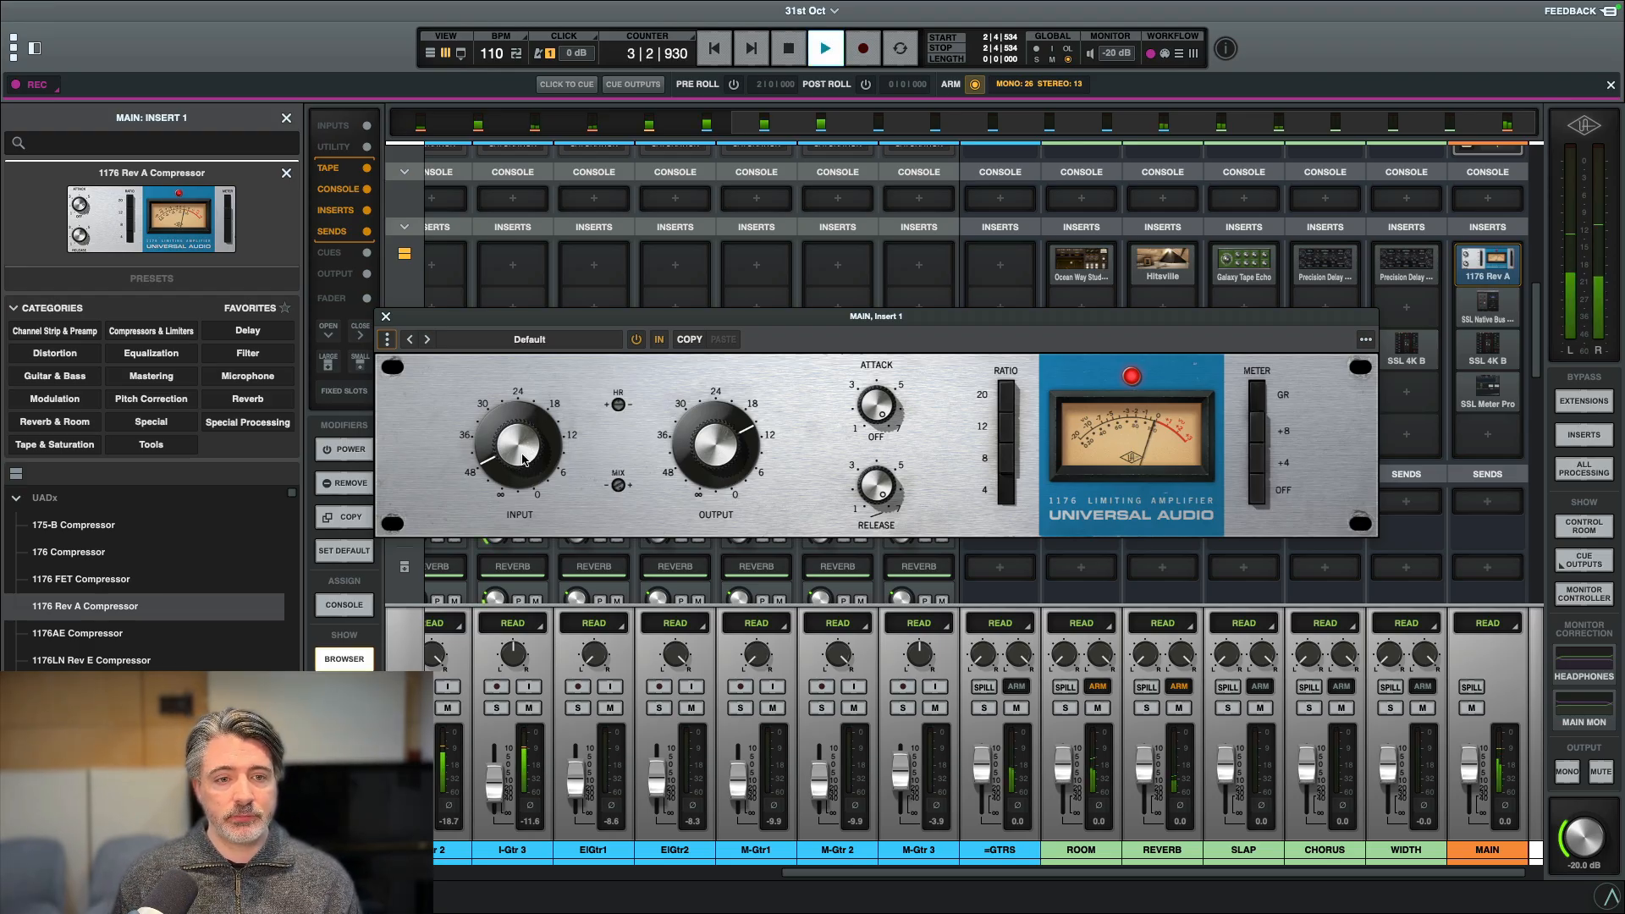
left_click_drag(678, 446, 678, 451)
left_click_drag(539, 470, 536, 457)
left_click_drag(678, 449, 679, 455)
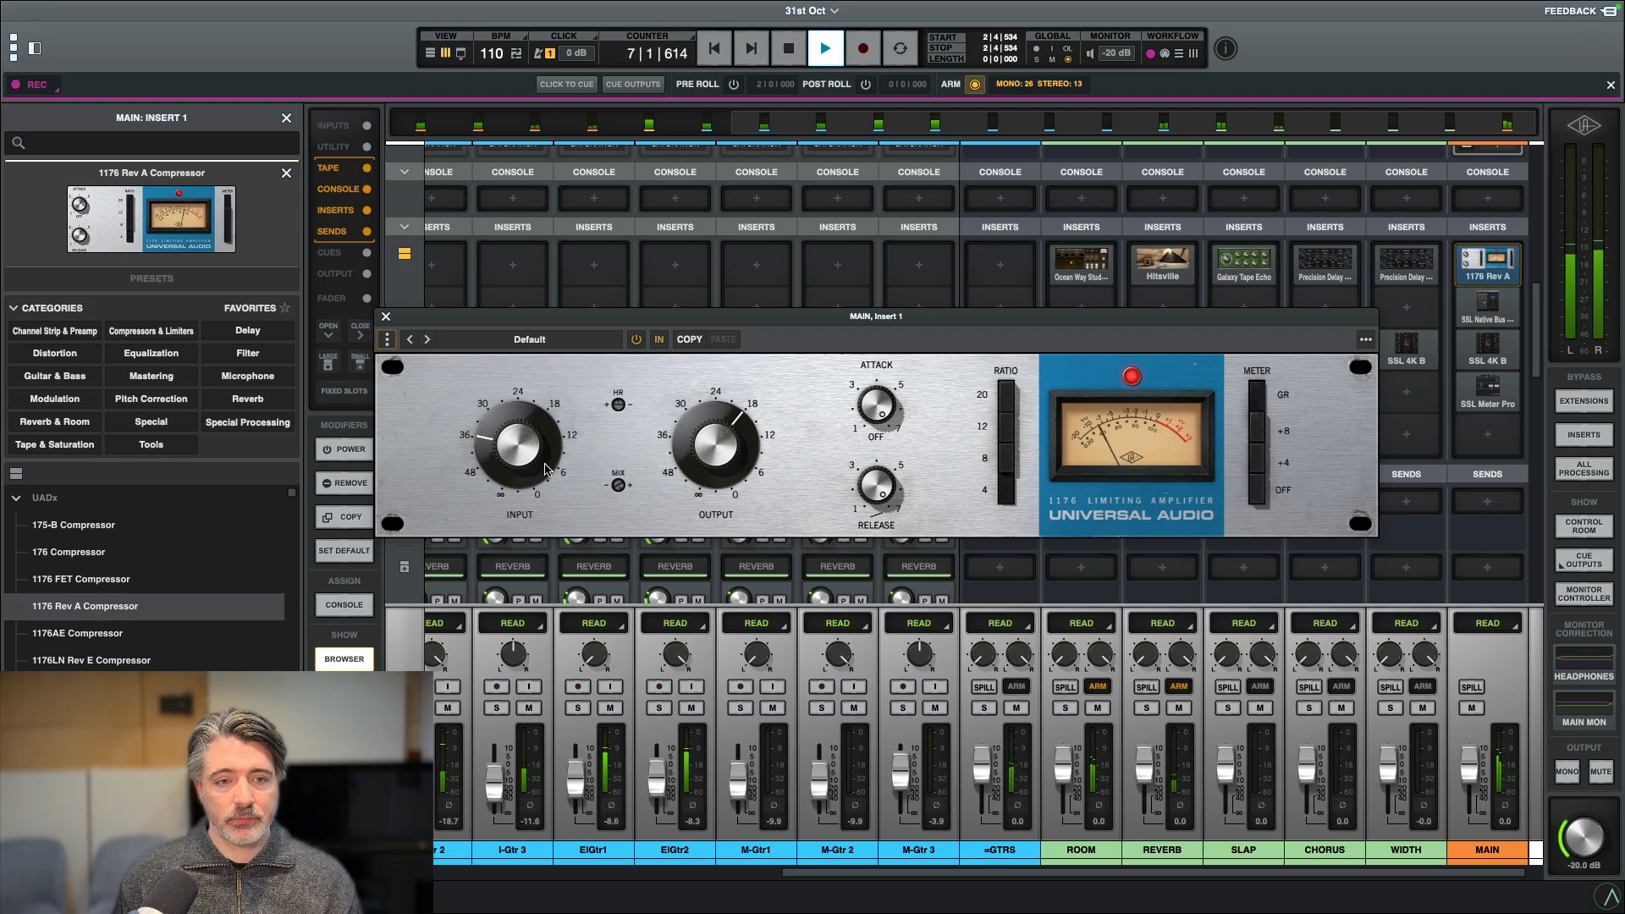
left_click_drag(548, 471, 547, 452)
left_click_drag(699, 444, 704, 450)
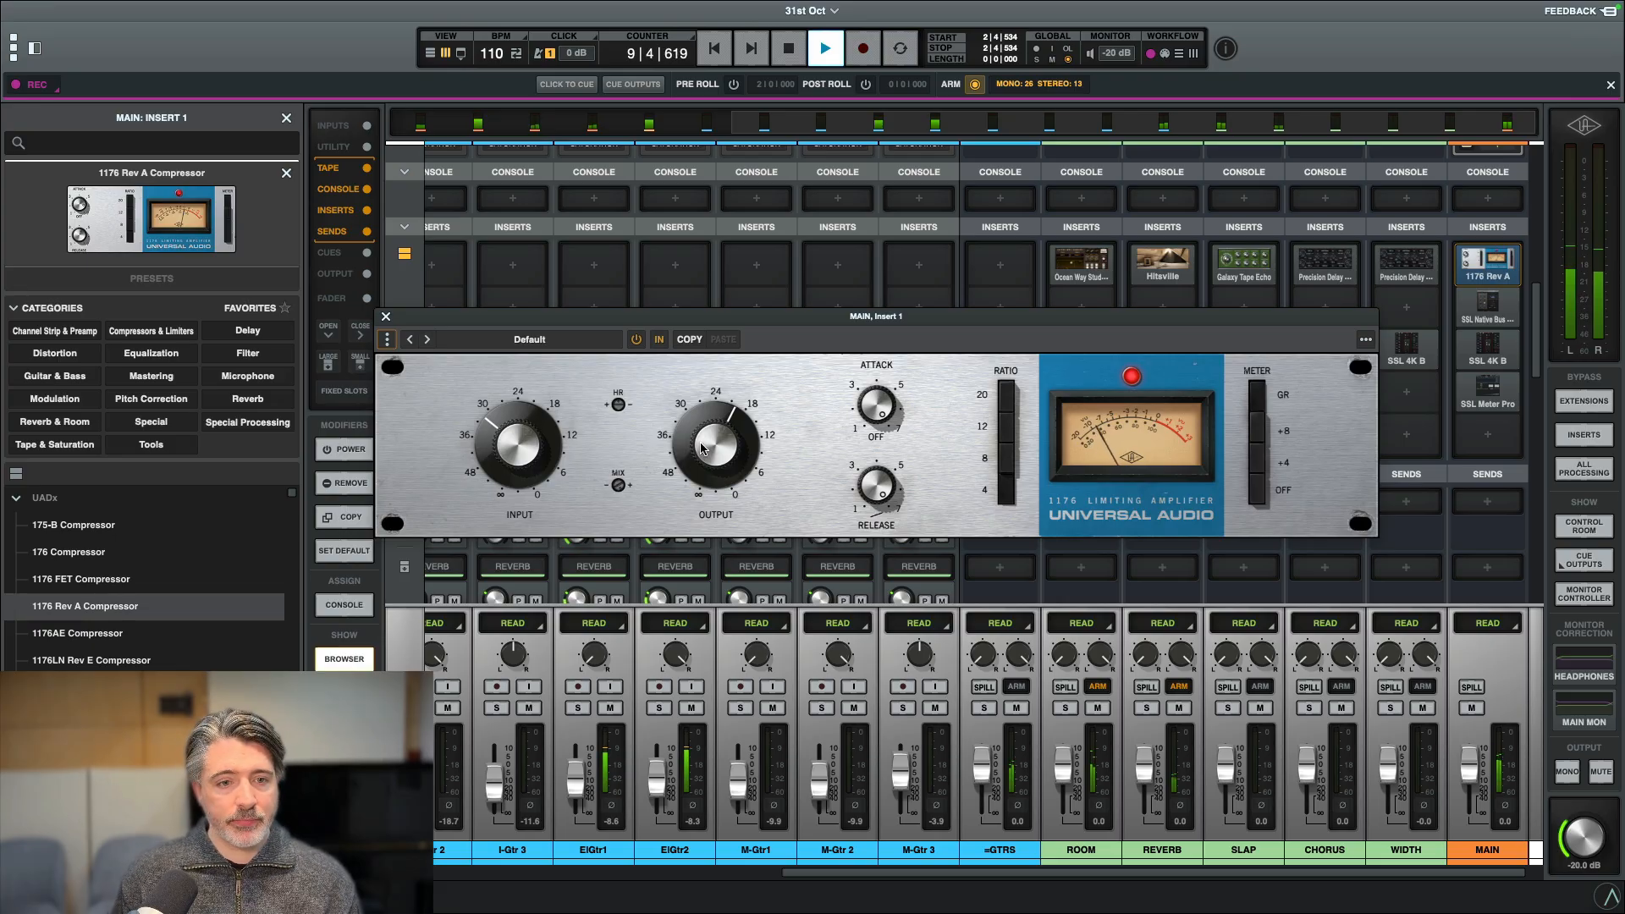
left_click_drag(548, 479, 546, 471)
left_click_drag(717, 454, 718, 448)
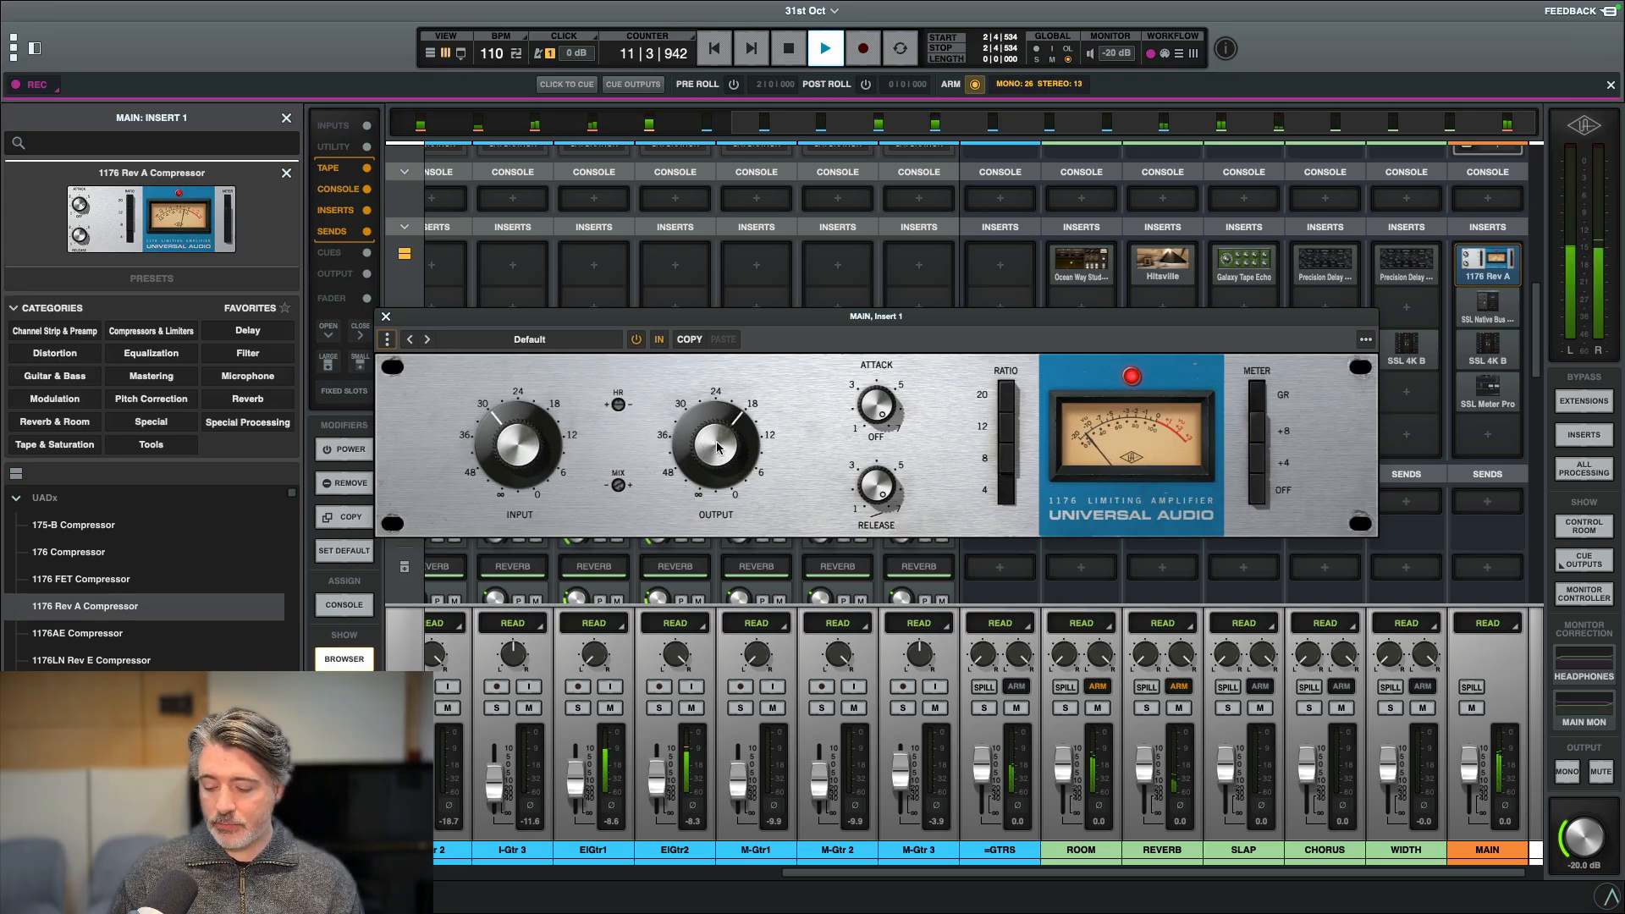
key("space")
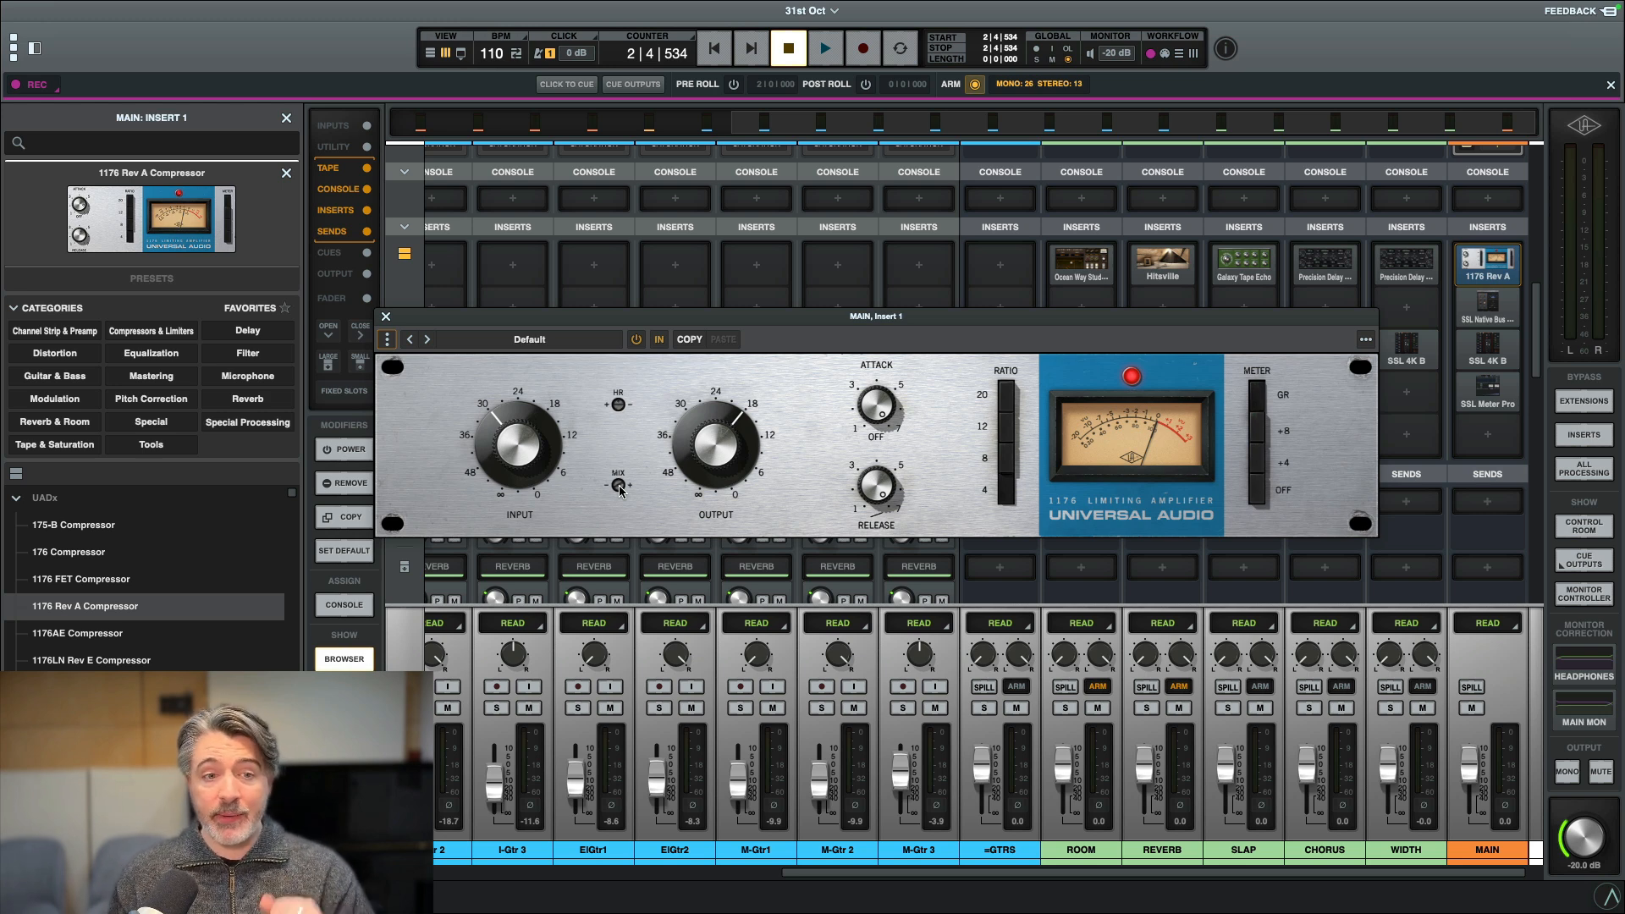
Play the song and reduce the compressor's input to about 36, then stop playback.
key("space")
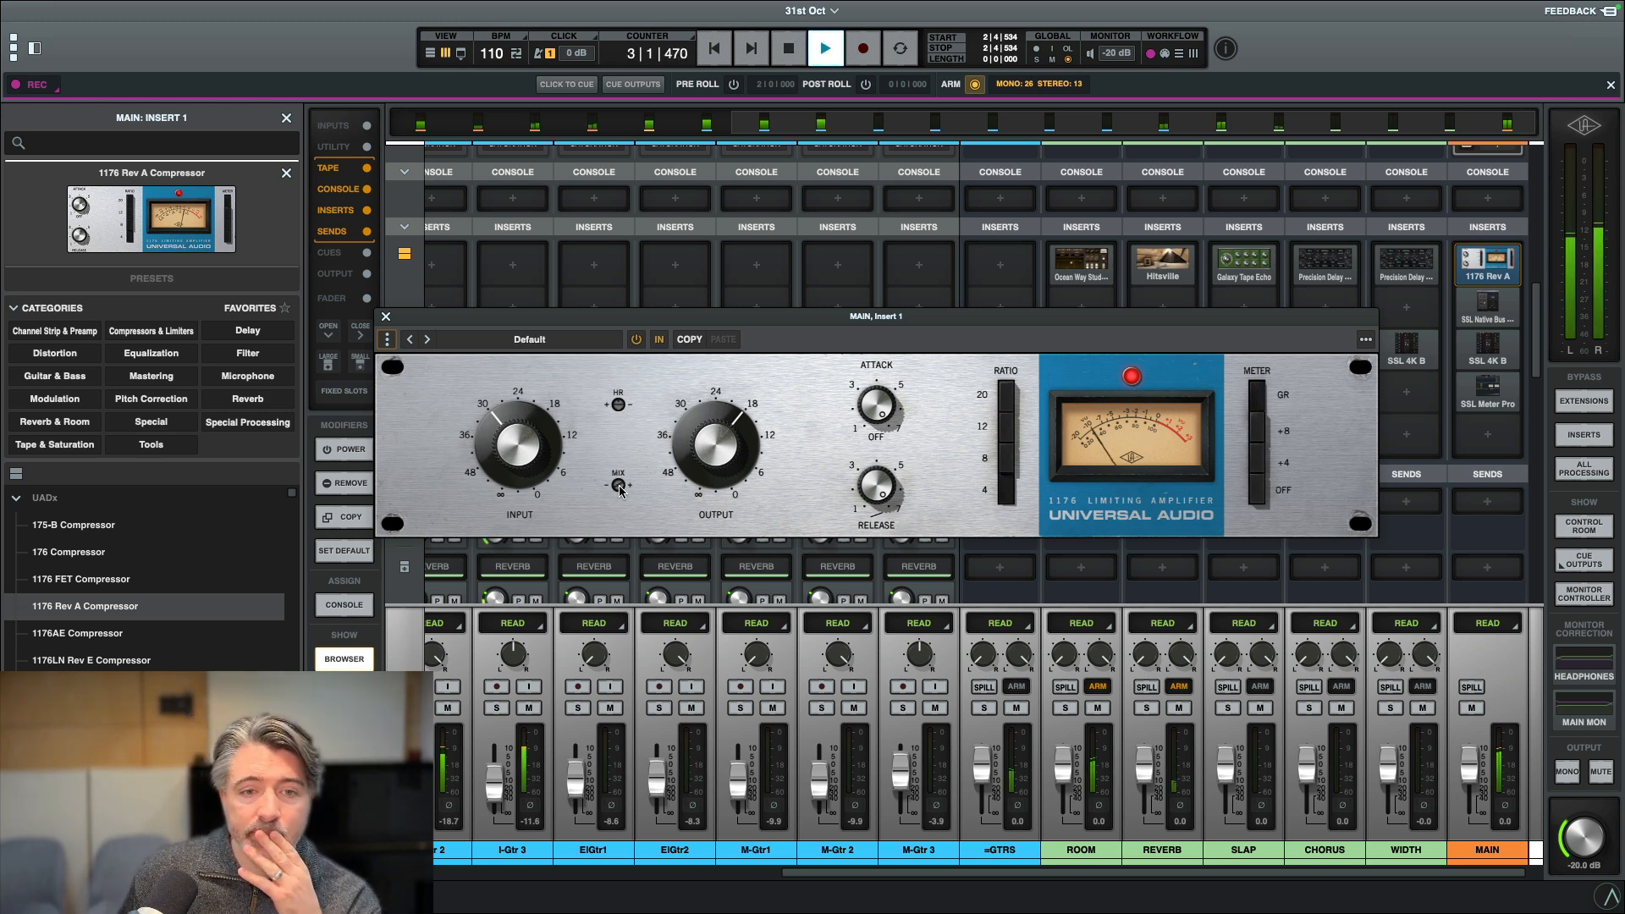
left_click_drag(542, 465, 542, 482)
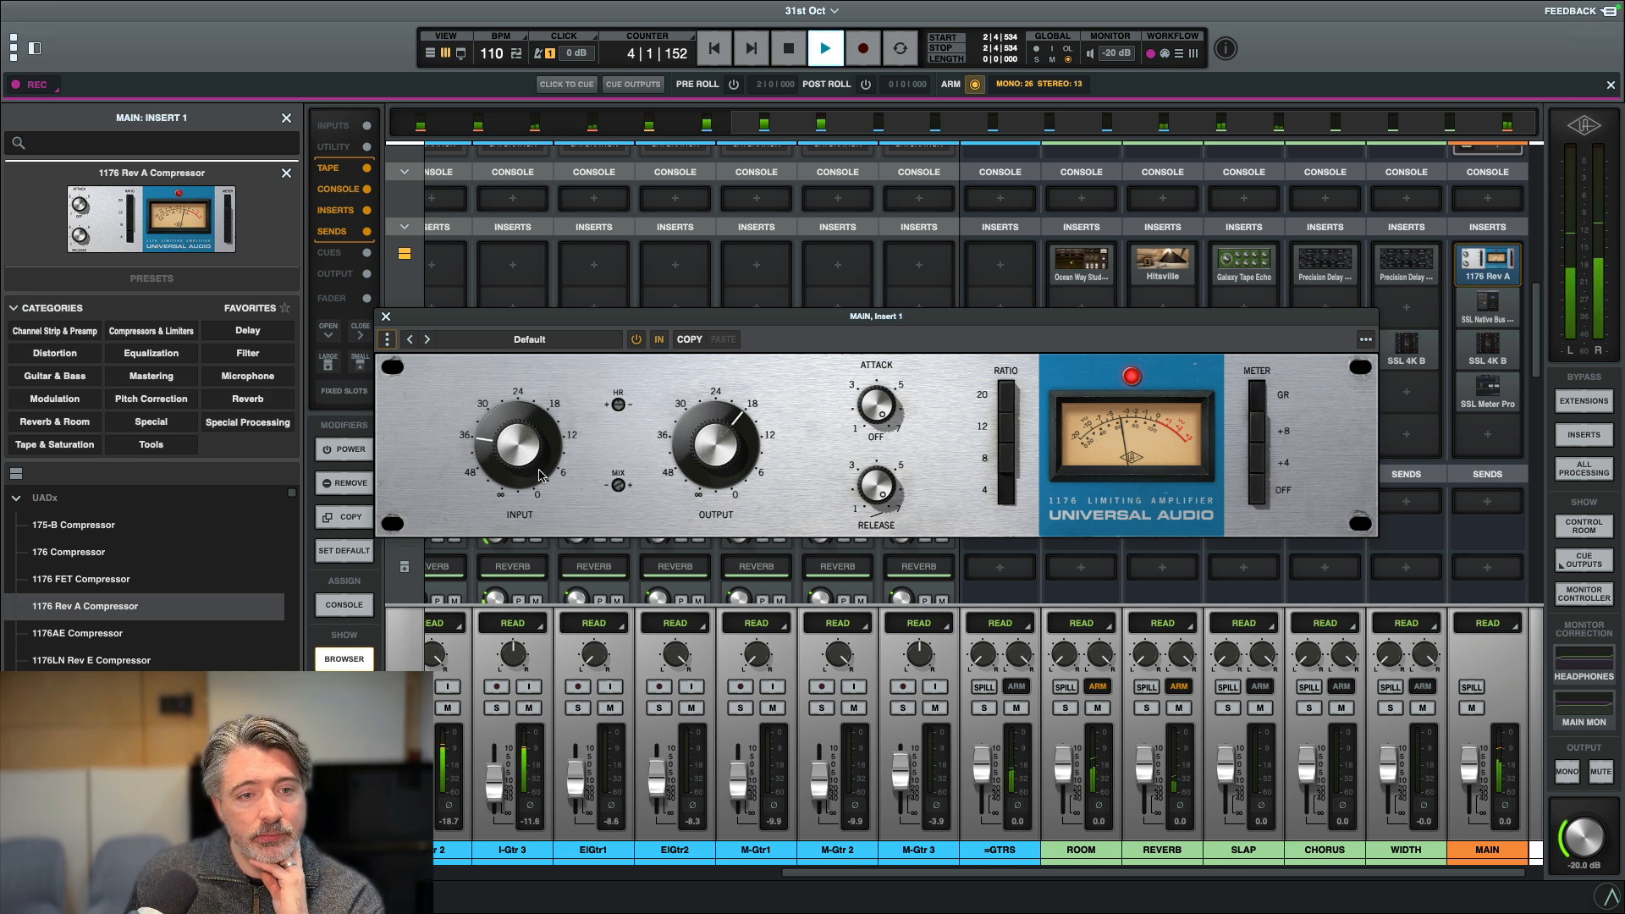
left_click_drag(723, 472, 723, 469)
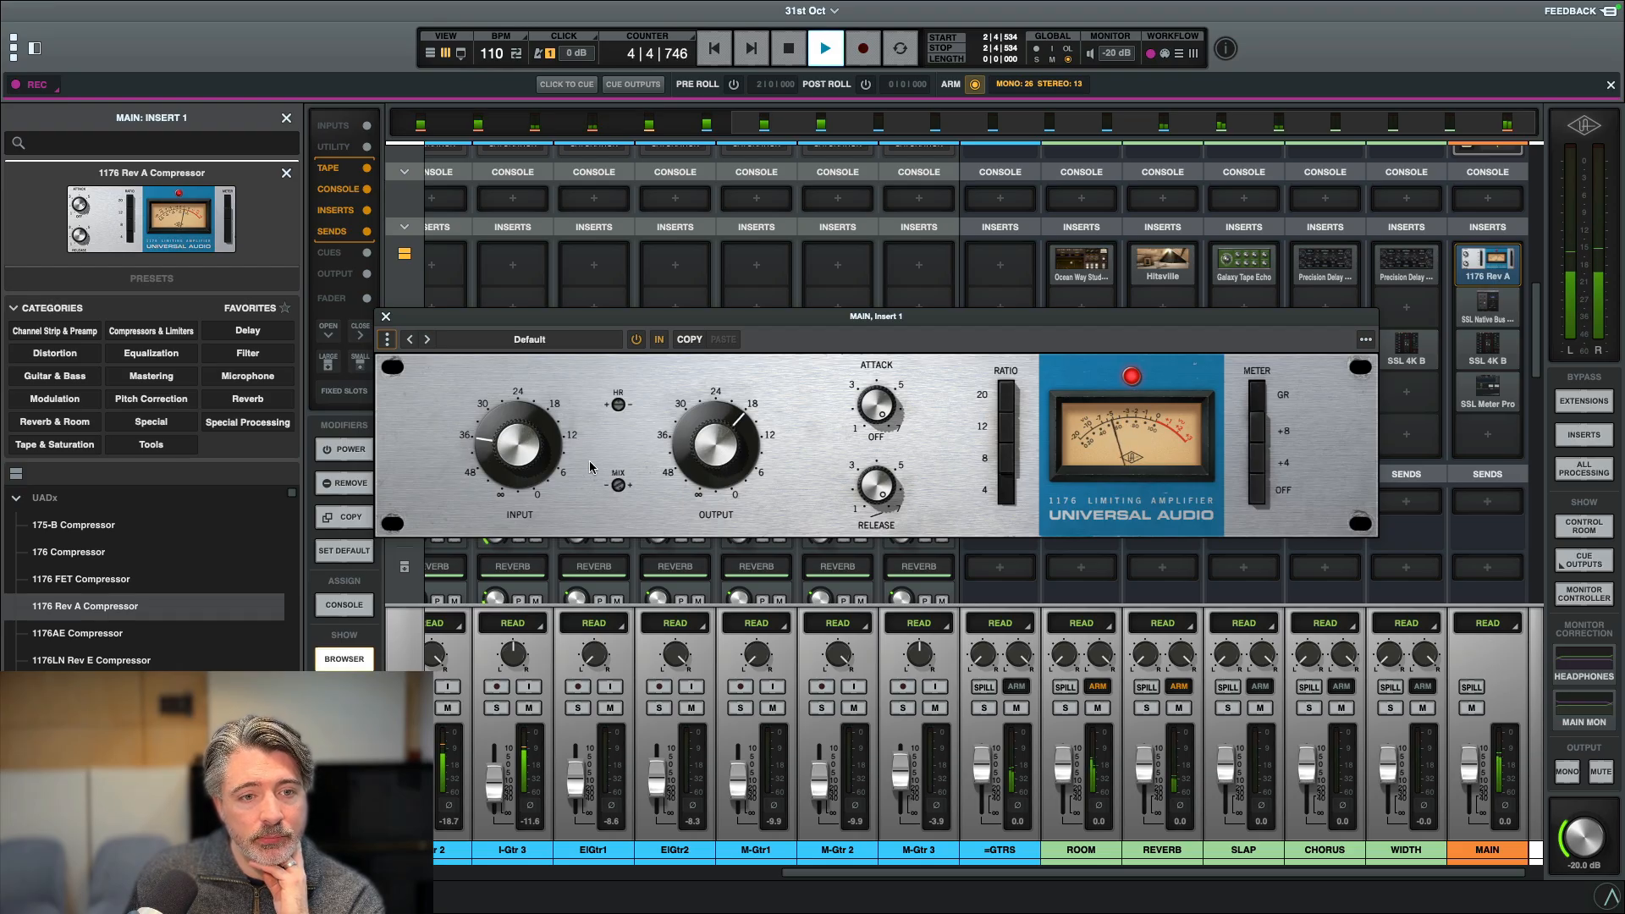
key("space")
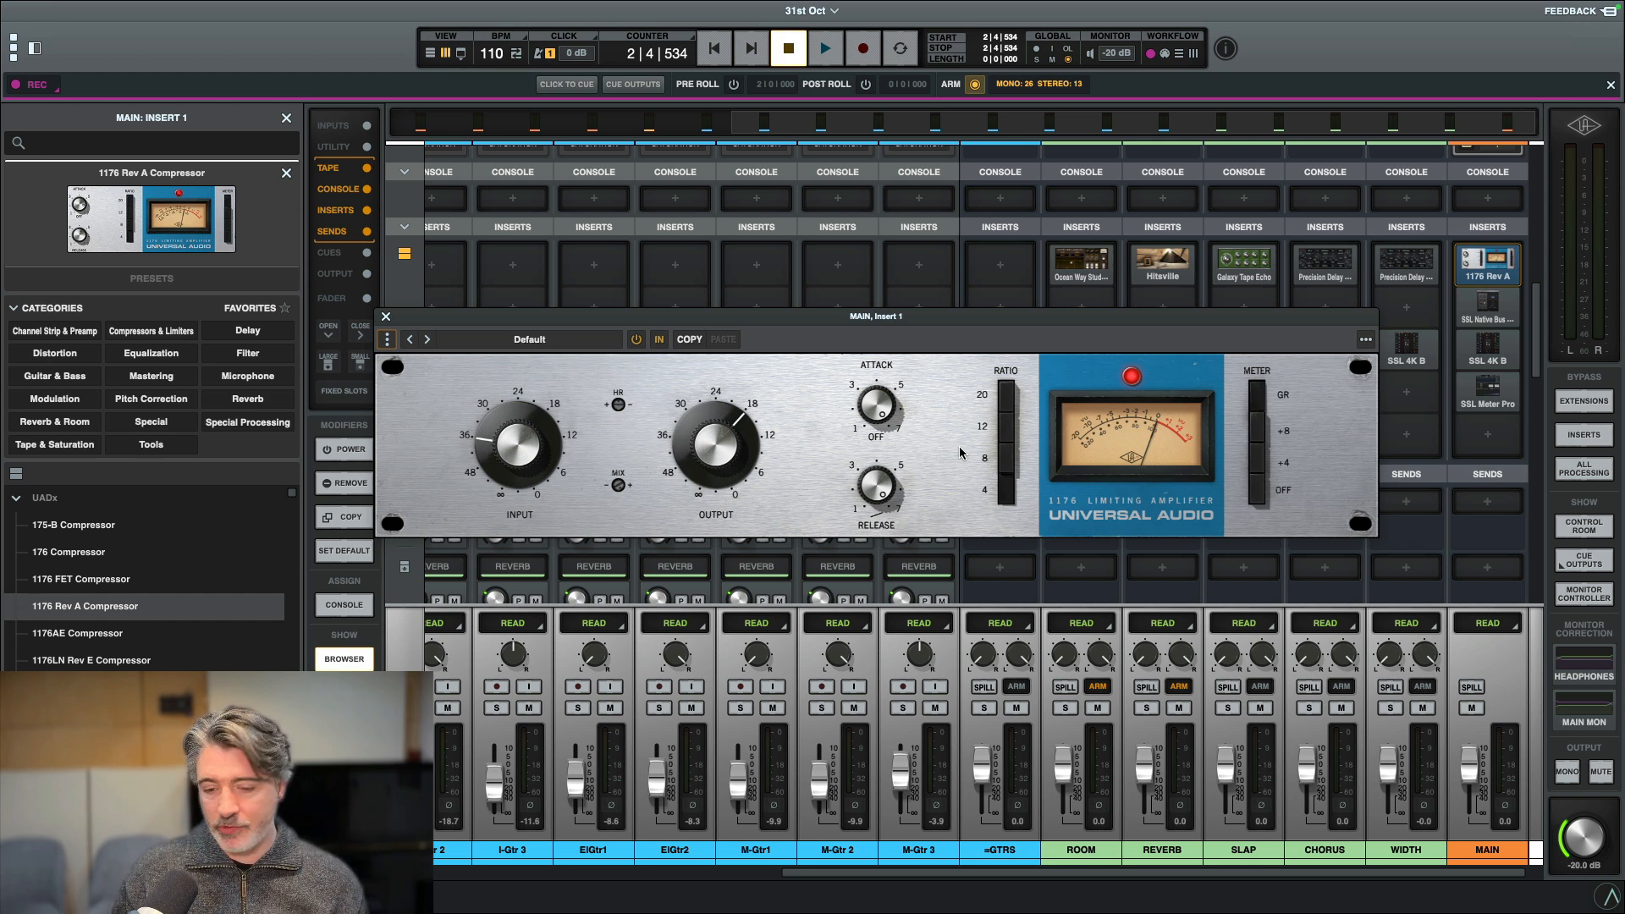
During playback, turn the input slightly below 36 and compare the compressor's meter mode between OFF and GR.
key("space")
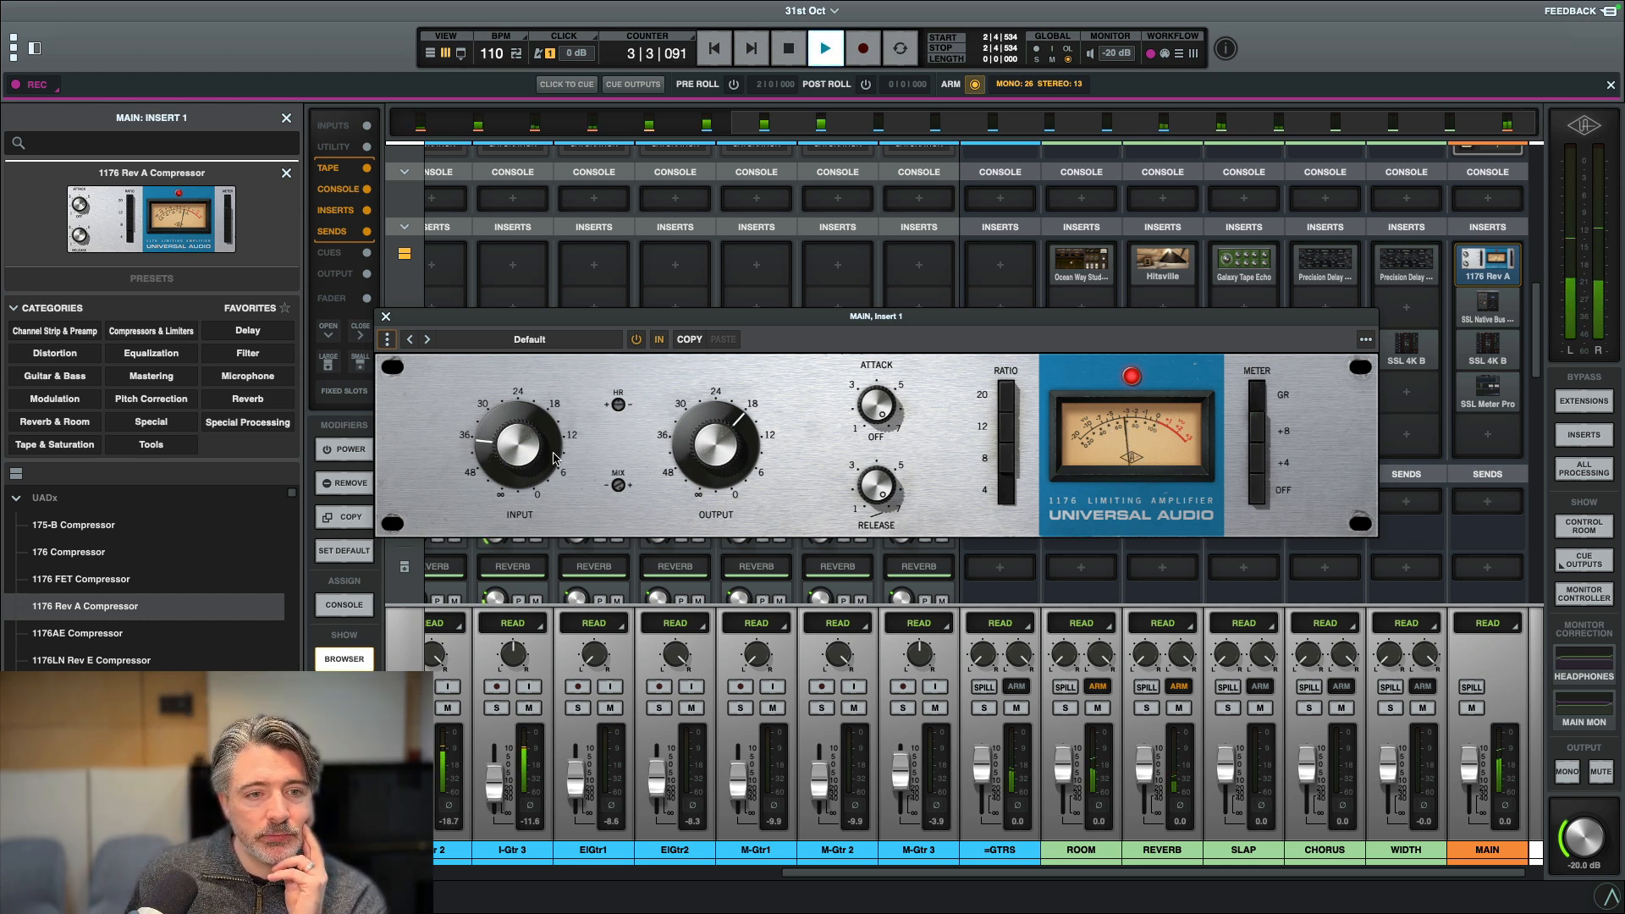
left_click_drag(555, 458, 556, 462)
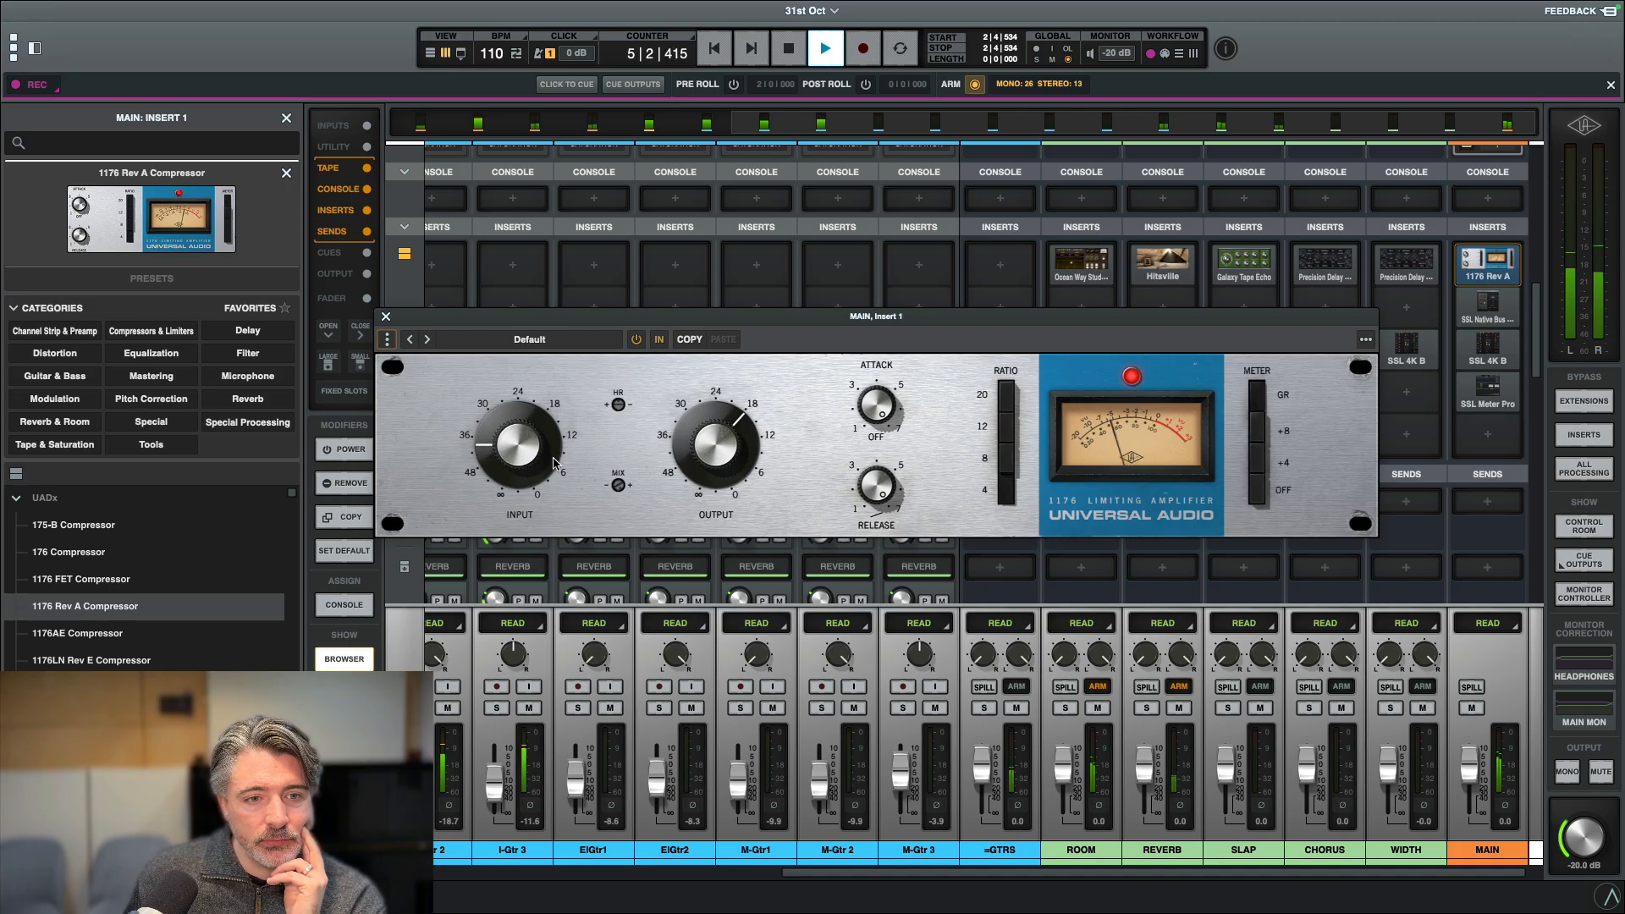
left_click_drag(715, 460, 728, 457)
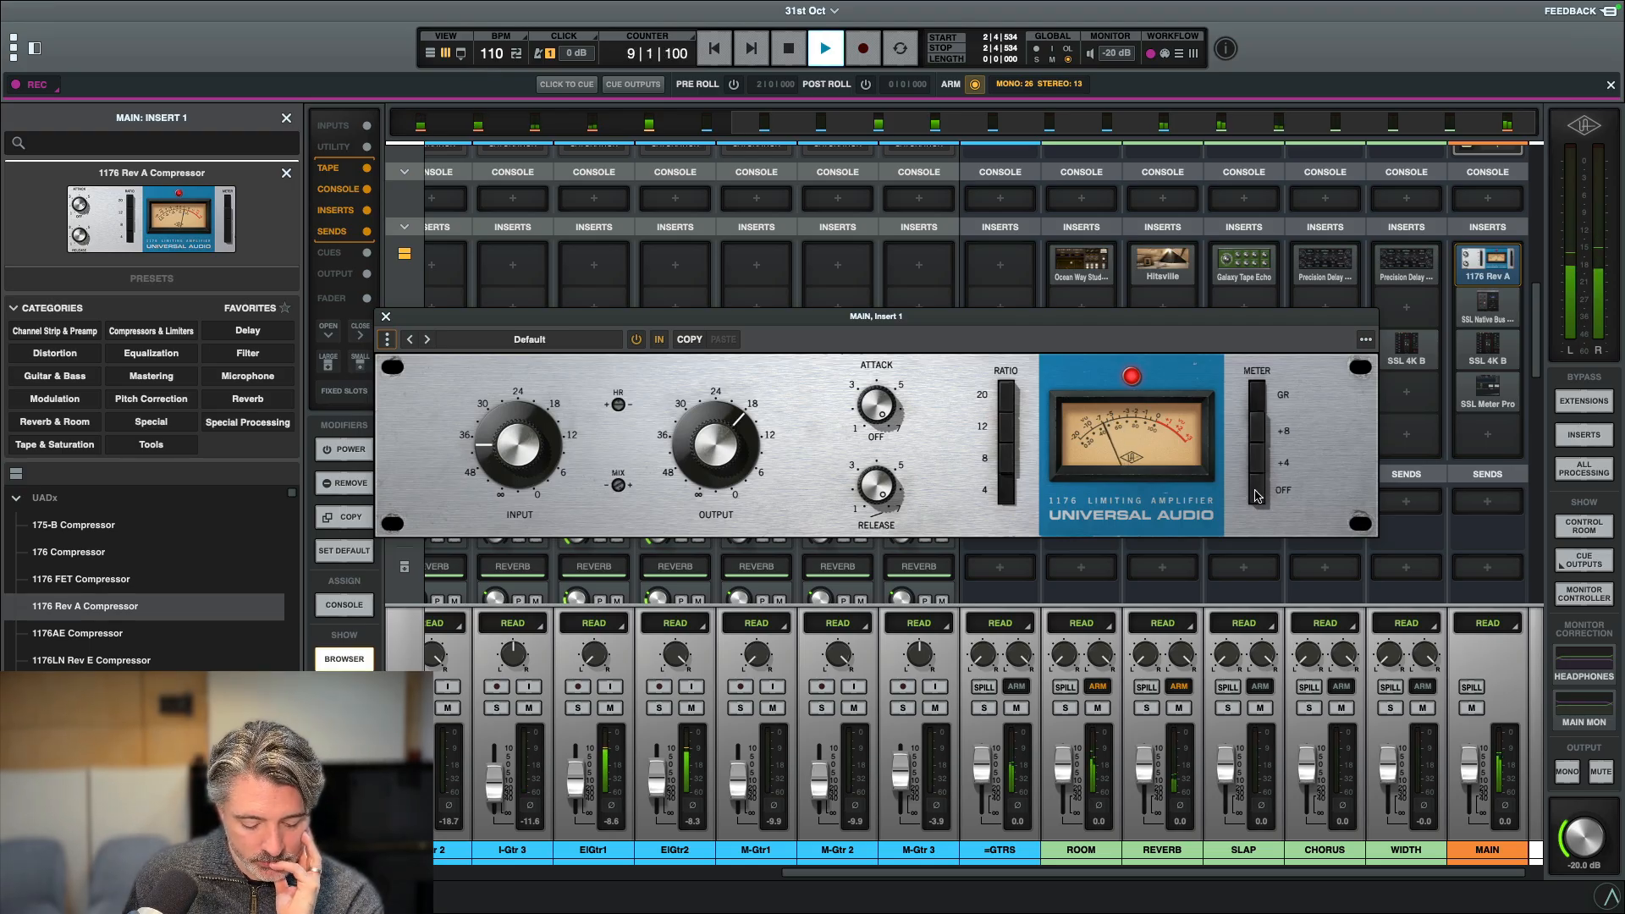
left_click_drag(1257, 497, 1260, 415)
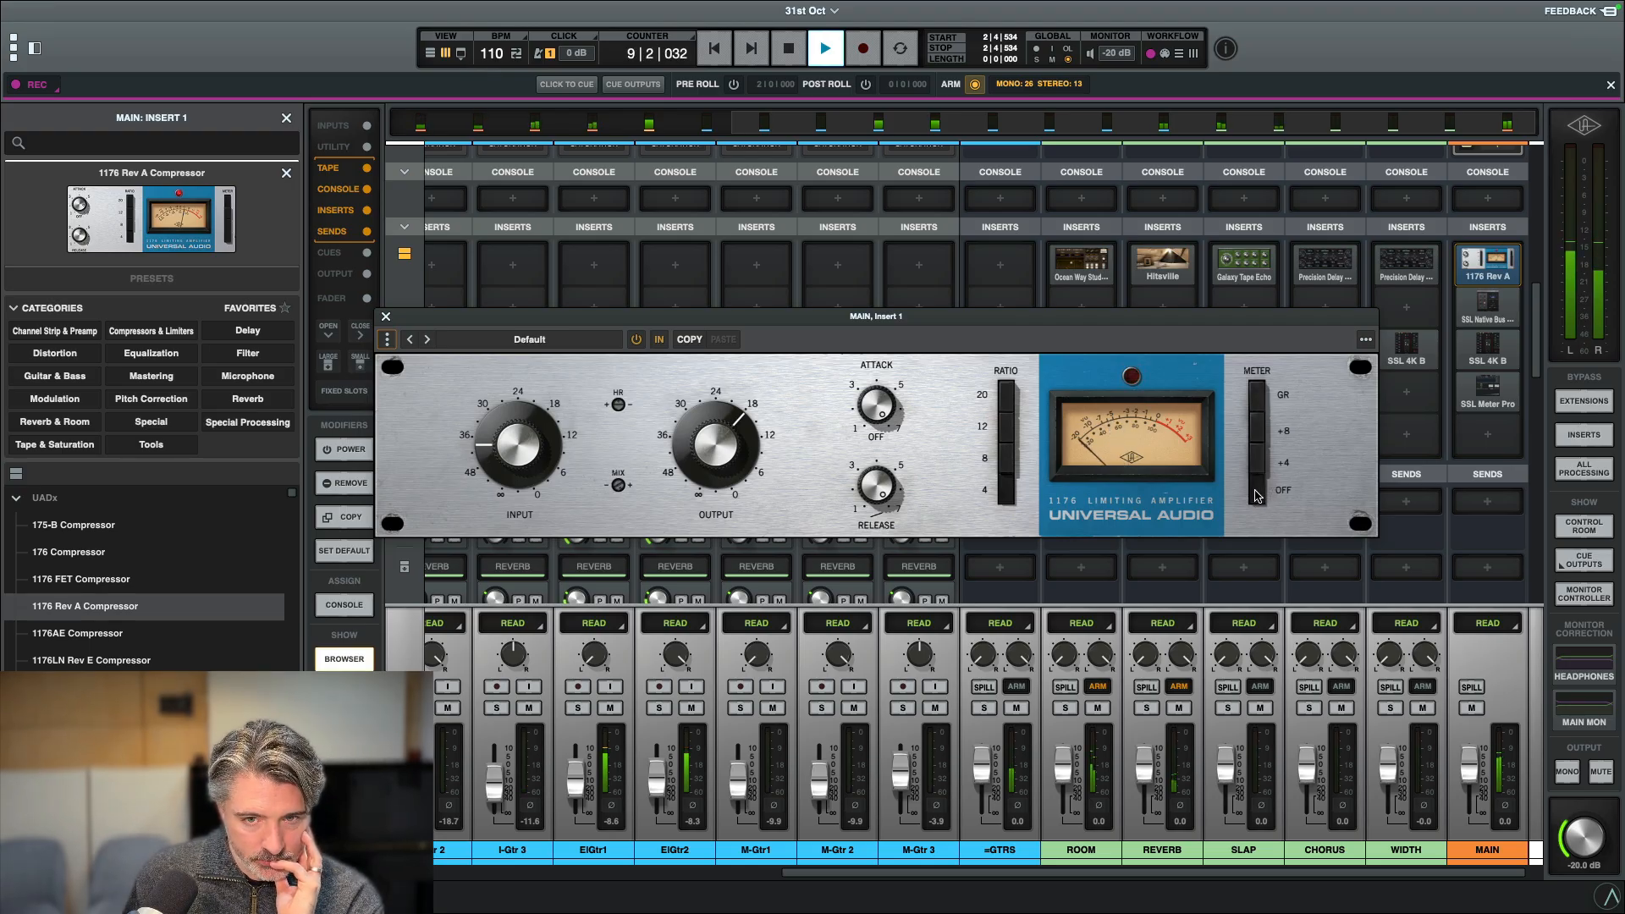
left_click(1259, 400)
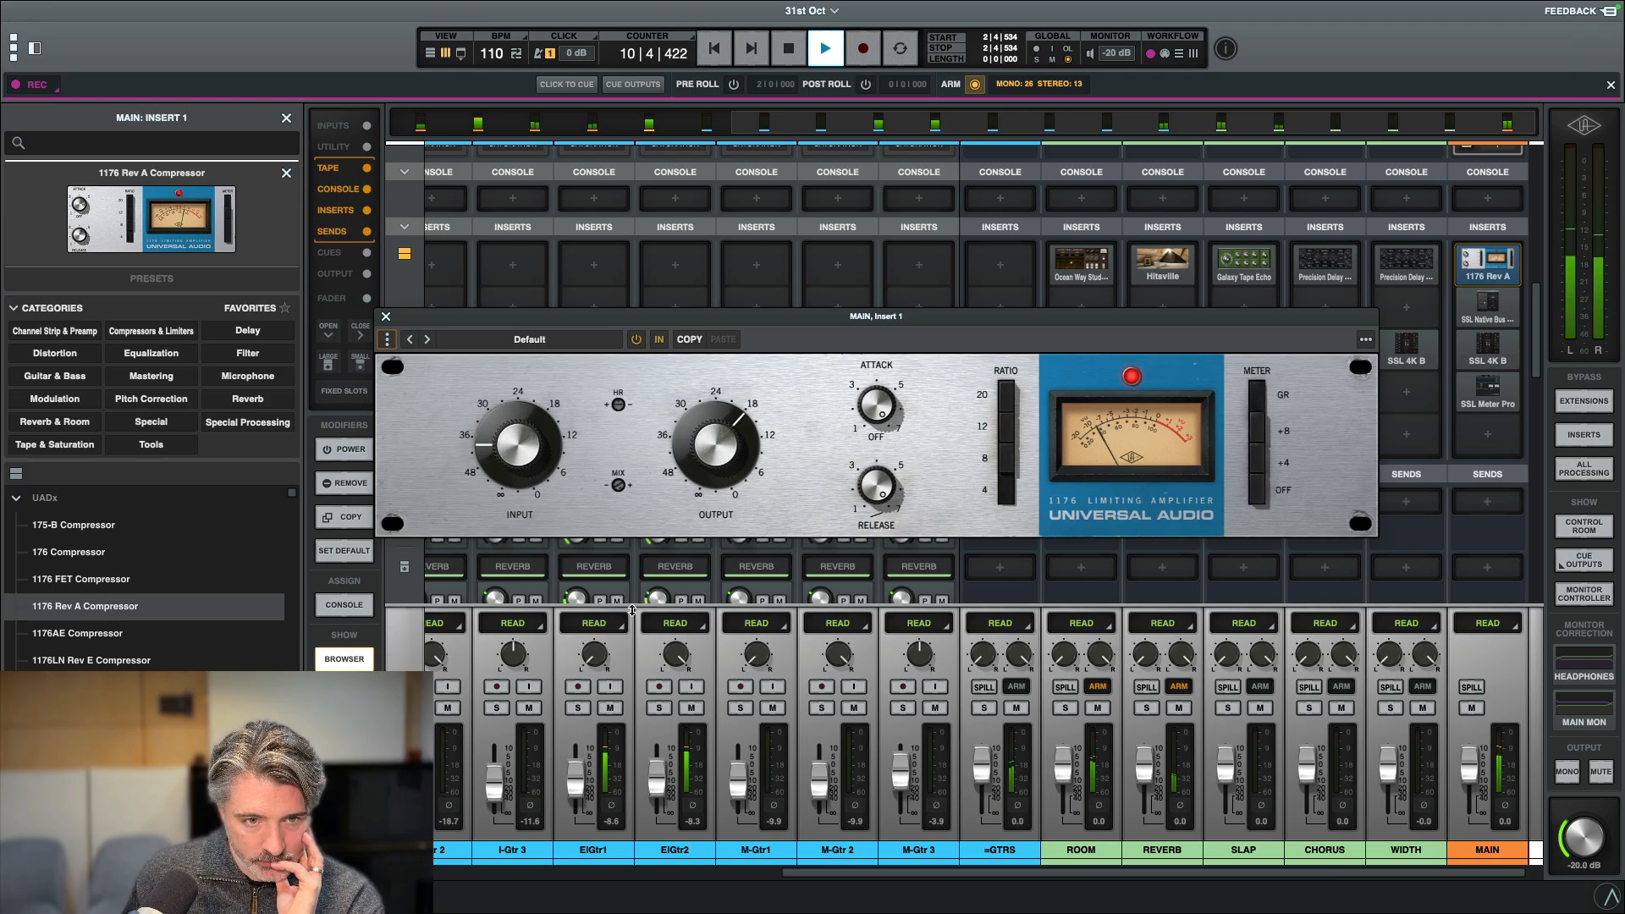
Reduce the compressor's input to about 40 and compare the mix with the compressor off and on.
left_click_drag(521, 460, 523, 469)
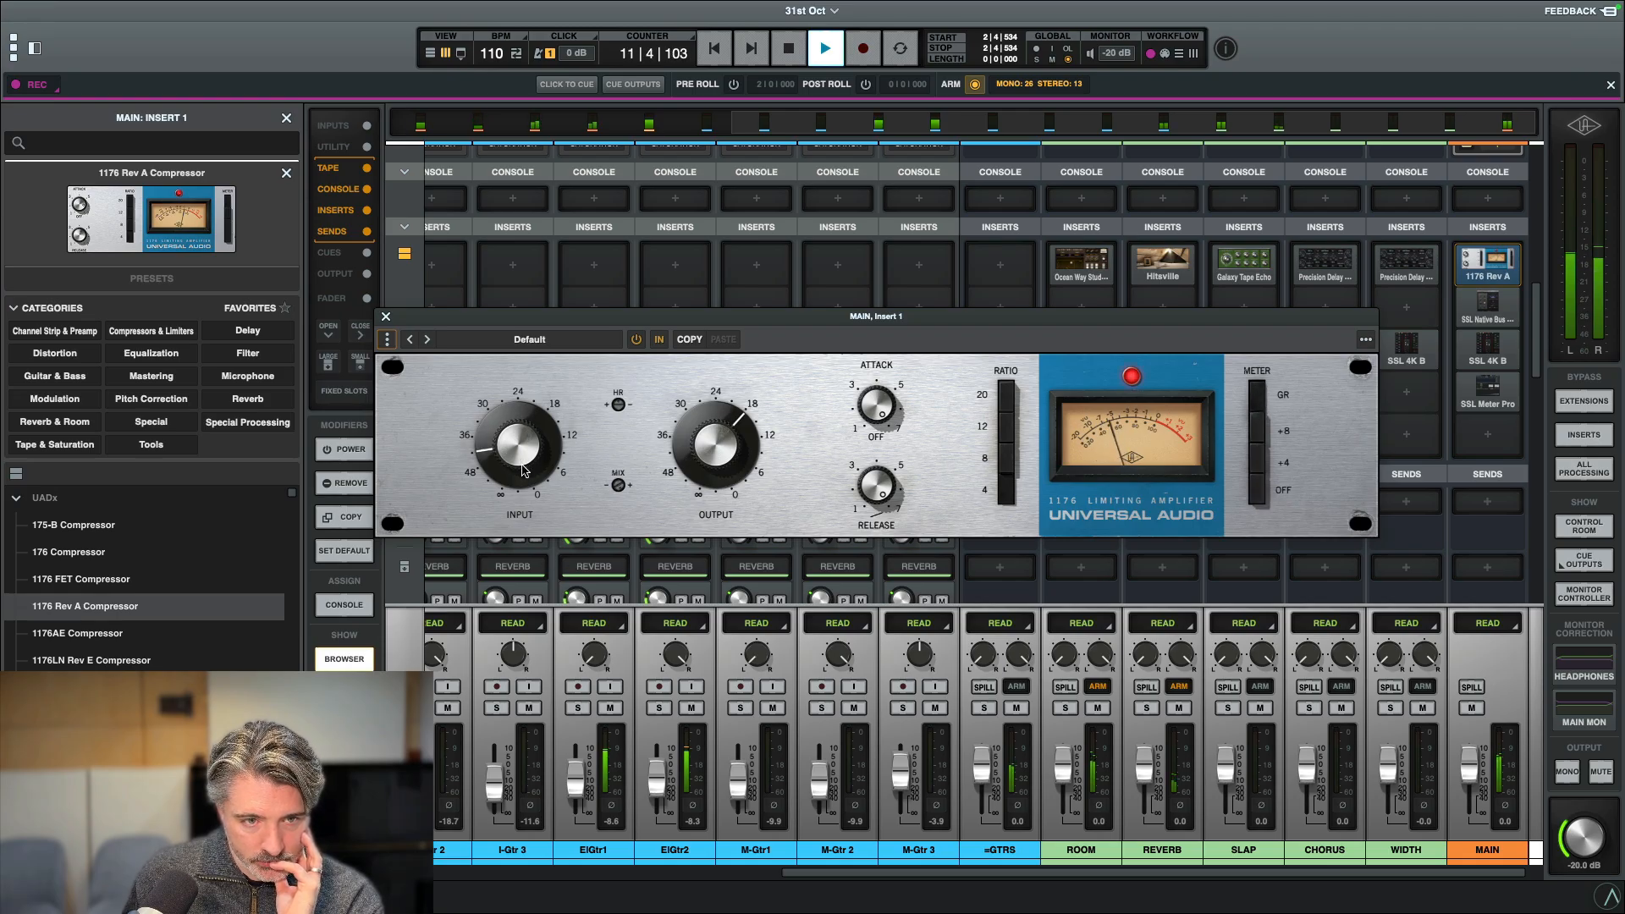
left_click(1264, 497)
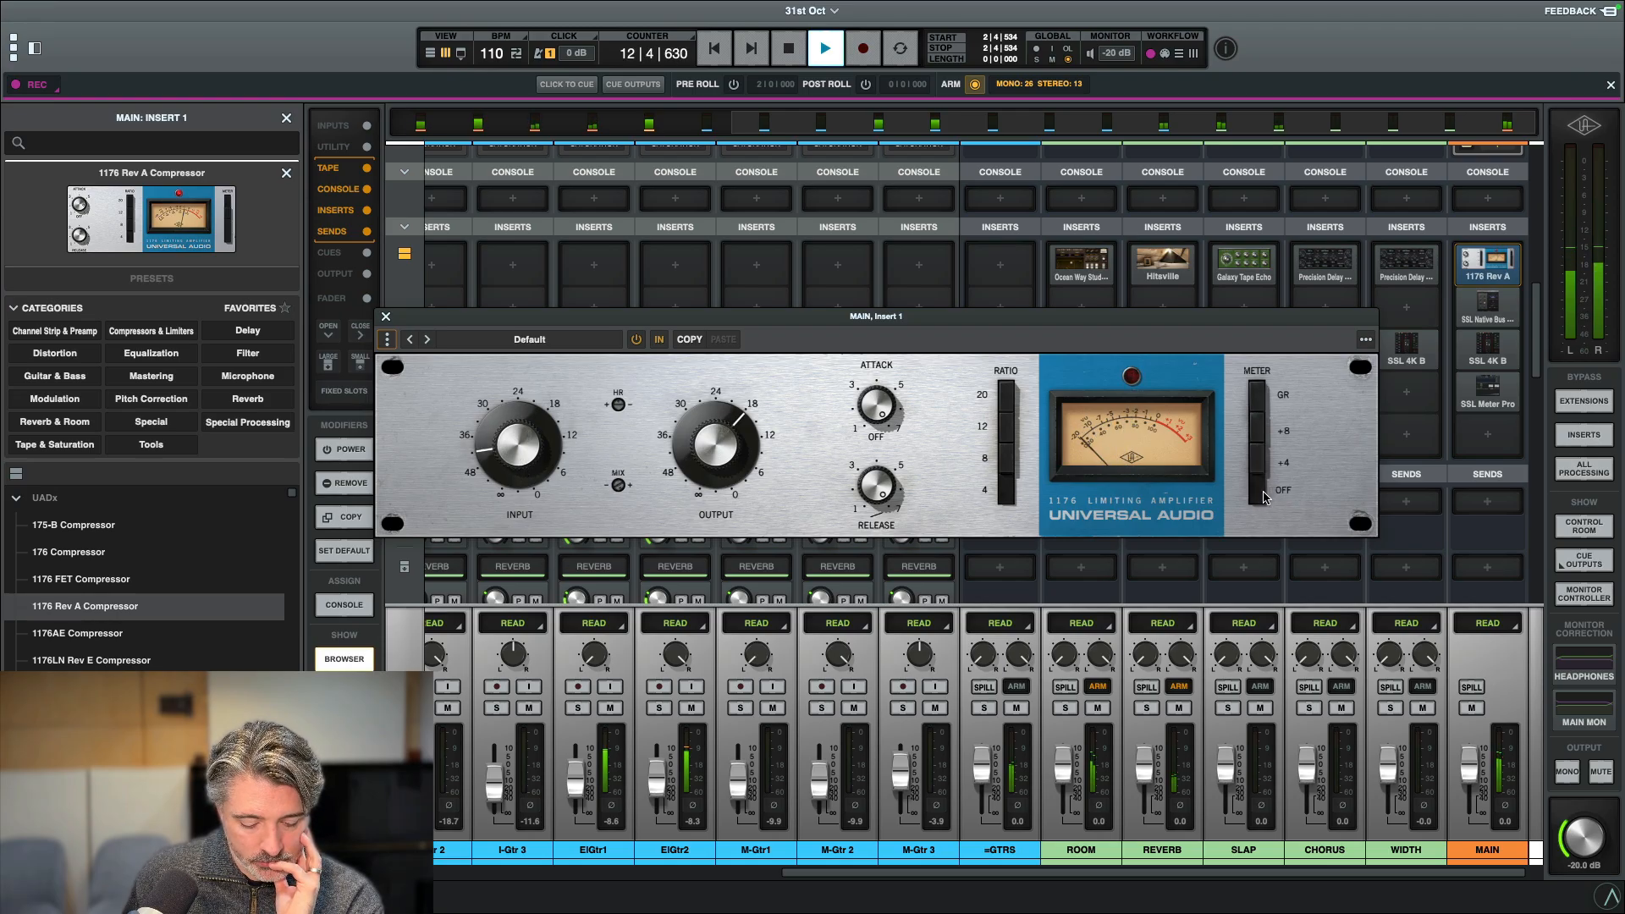
left_click(1261, 399)
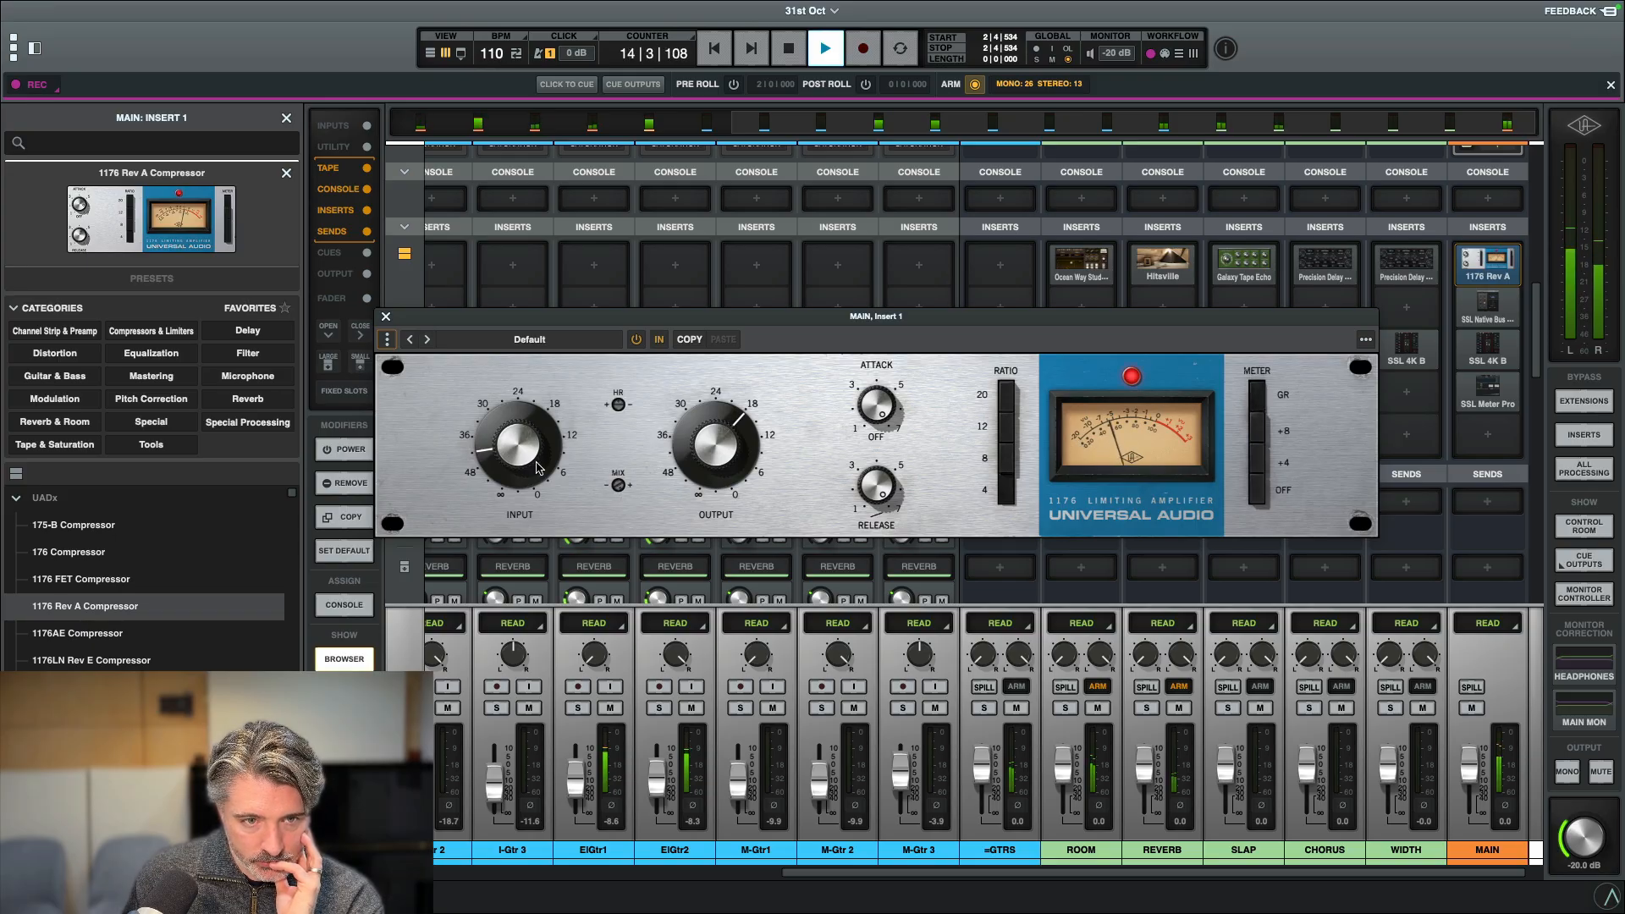
Lower the compressor's input to about 48, restart playback, trim the output slightly, and compare the compressor off and on.
left_click_drag(541, 466, 536, 481)
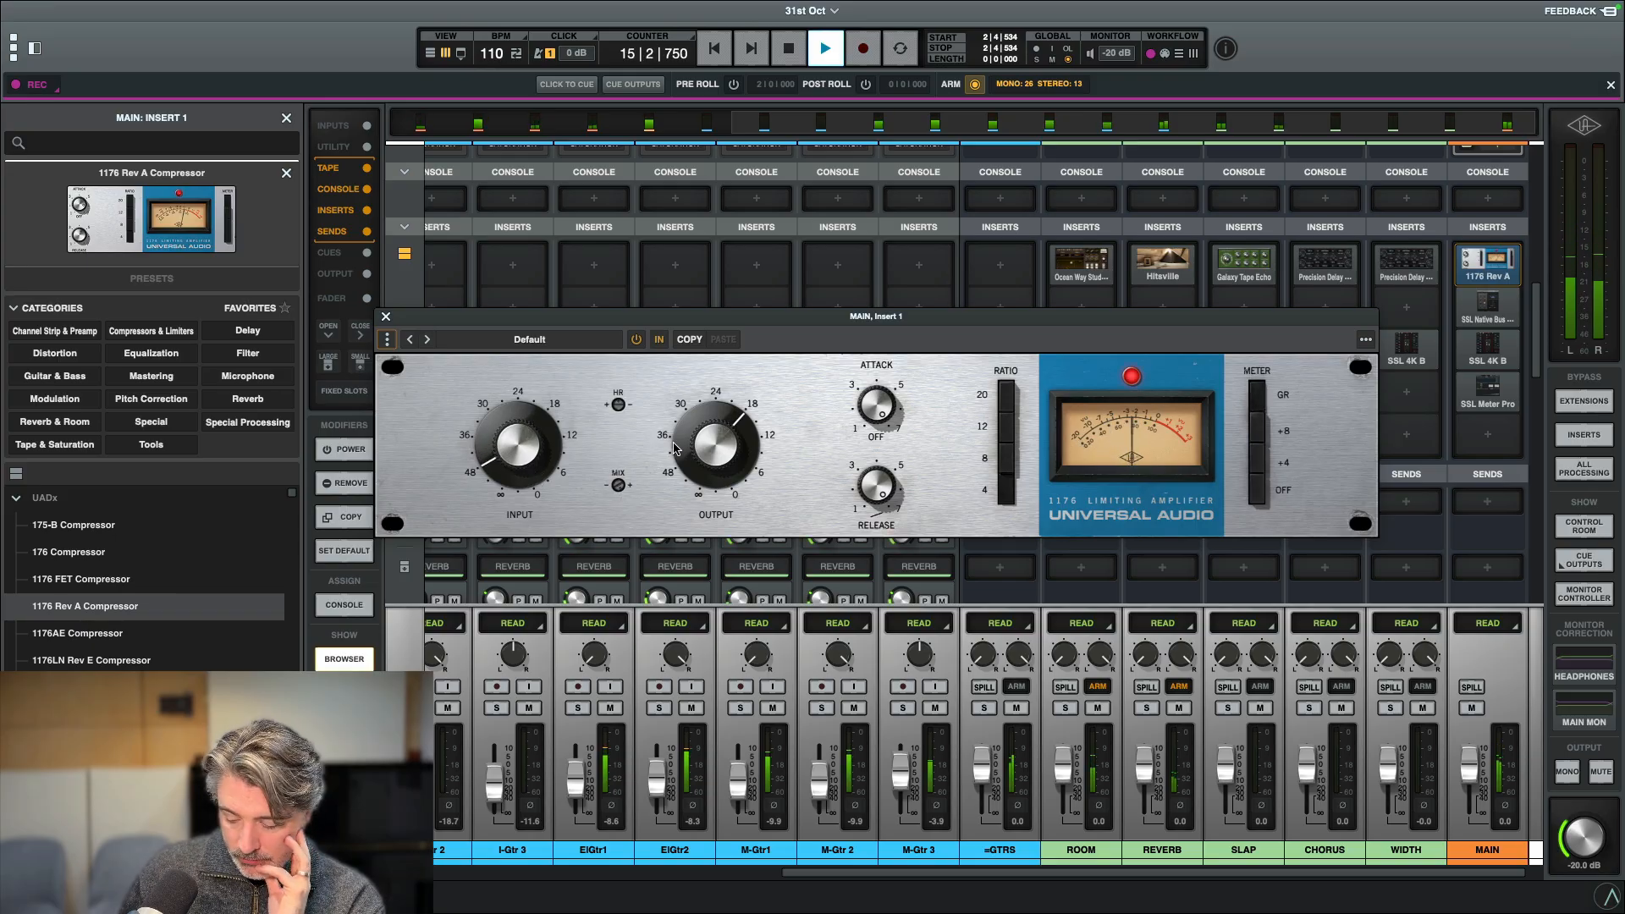
key("space")
key("space")
left_click_drag(722, 431, 722, 427)
left_click(1259, 409)
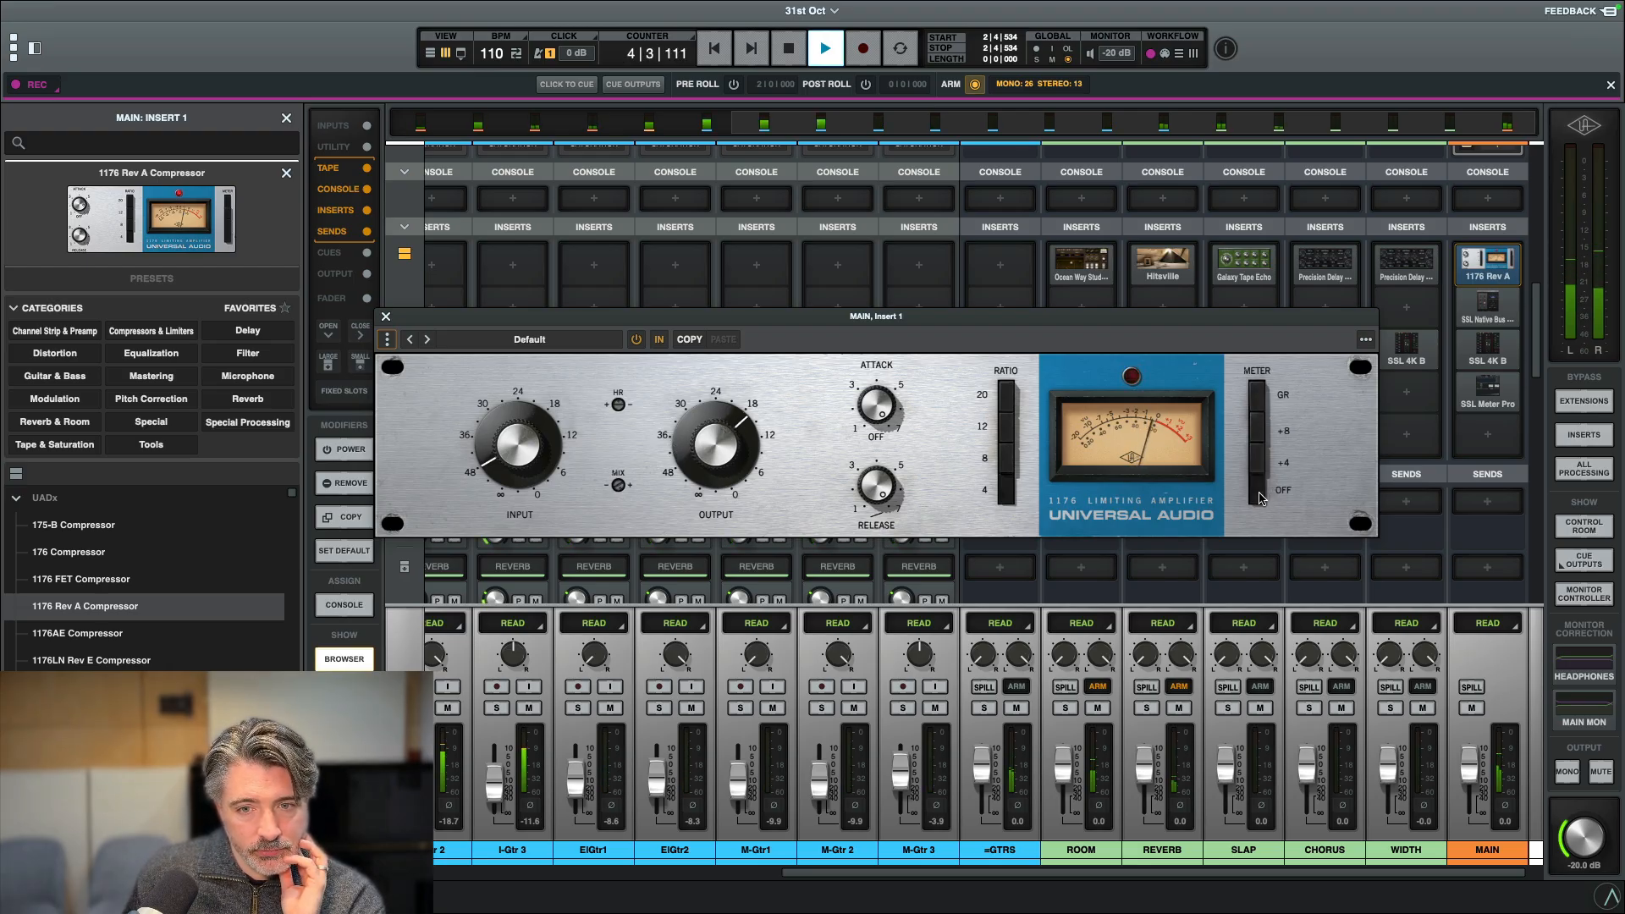
left_click(1259, 407)
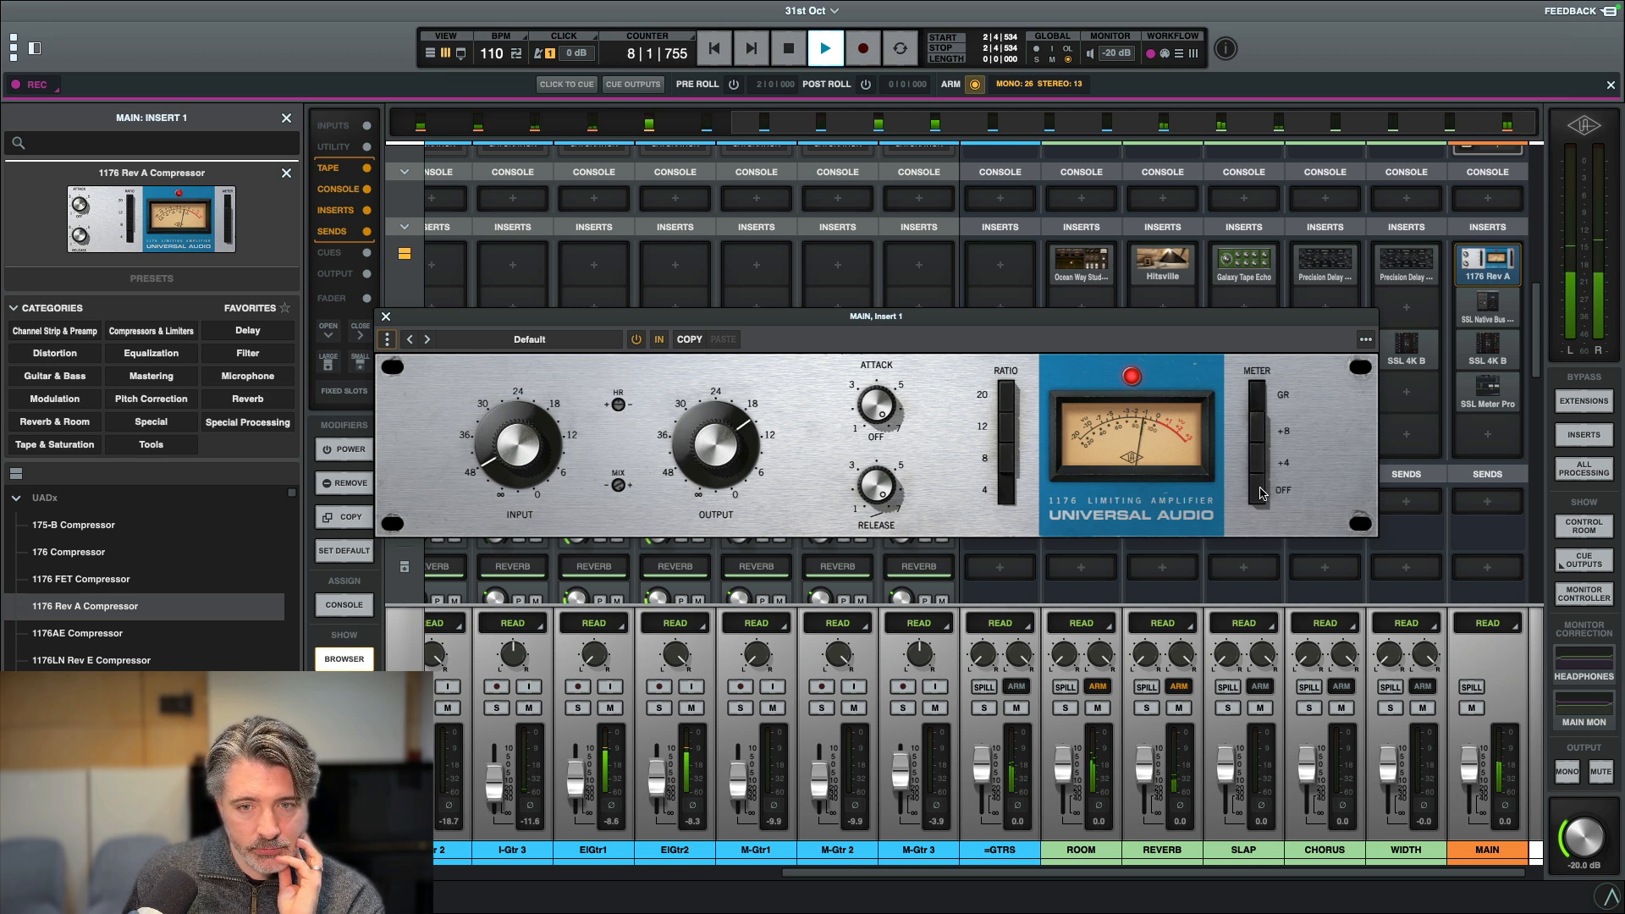
left_click(1258, 405)
left_click(1257, 400)
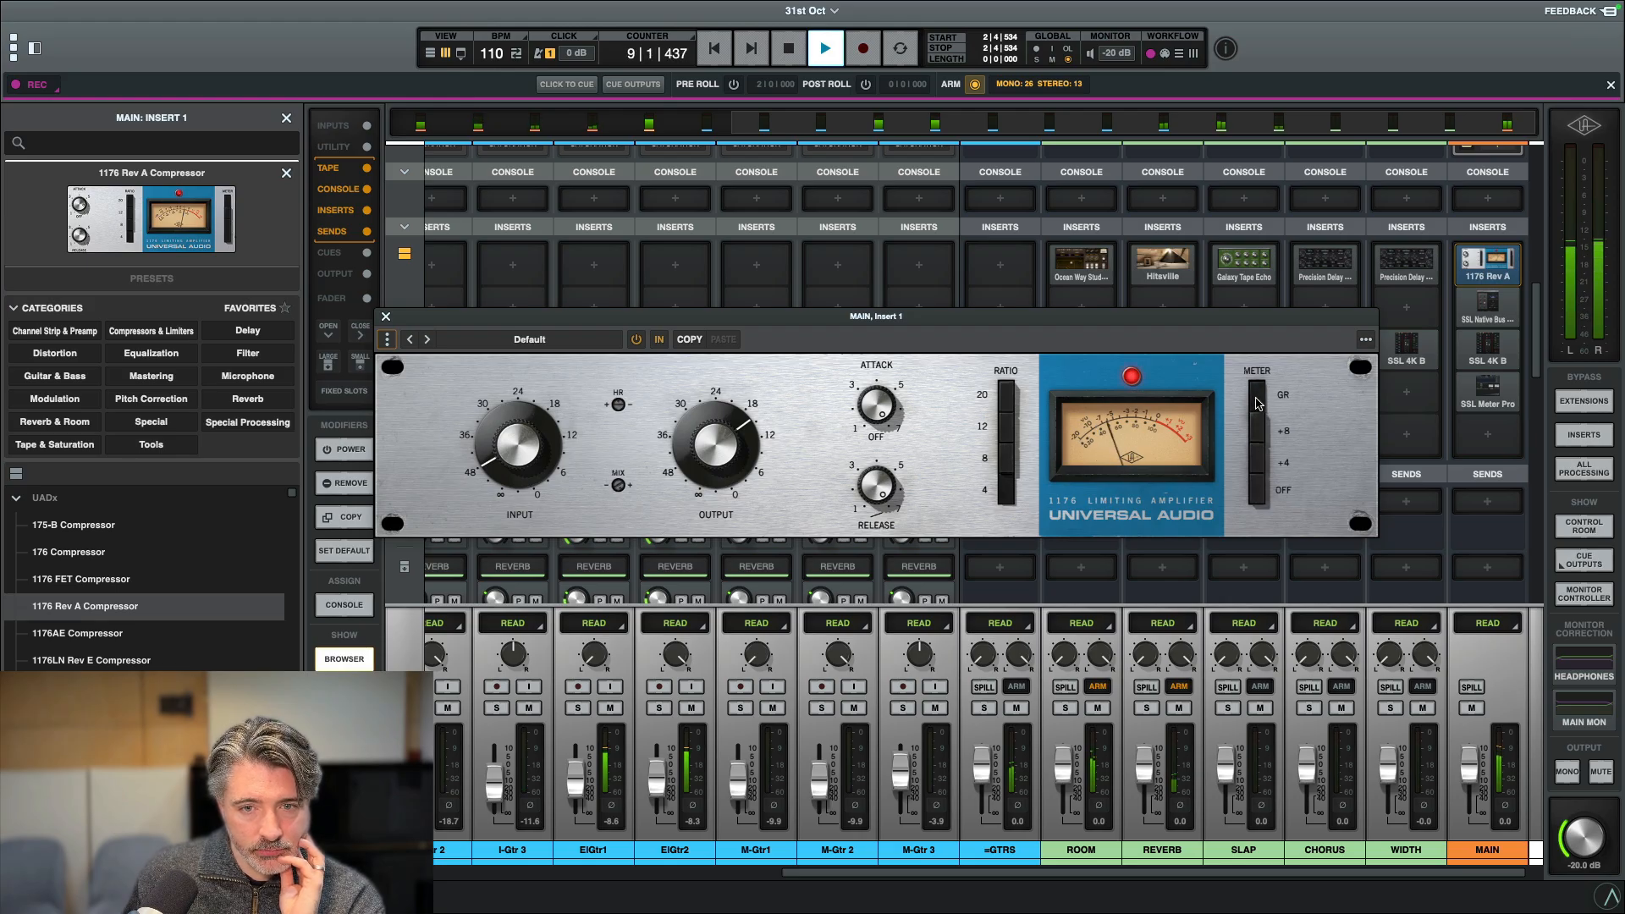
Lower the compressor's output to about 15, compare the mix with the compressor off and on, and stop playback.
left_click_drag(746, 499, 741, 475)
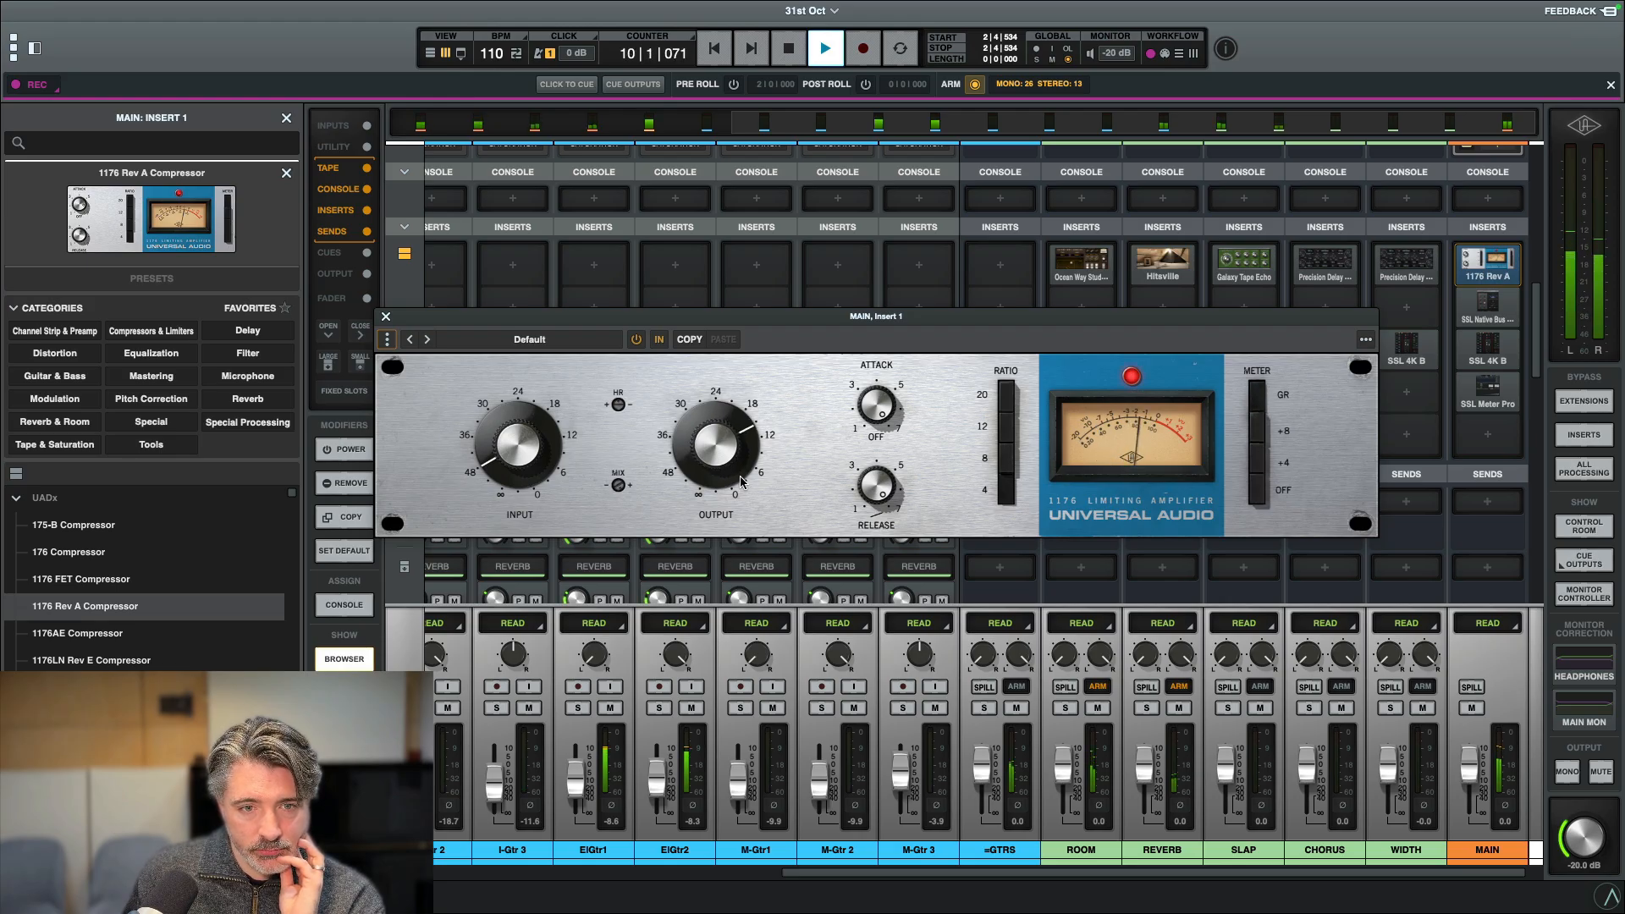
left_click(1256, 496)
left_click(1258, 404)
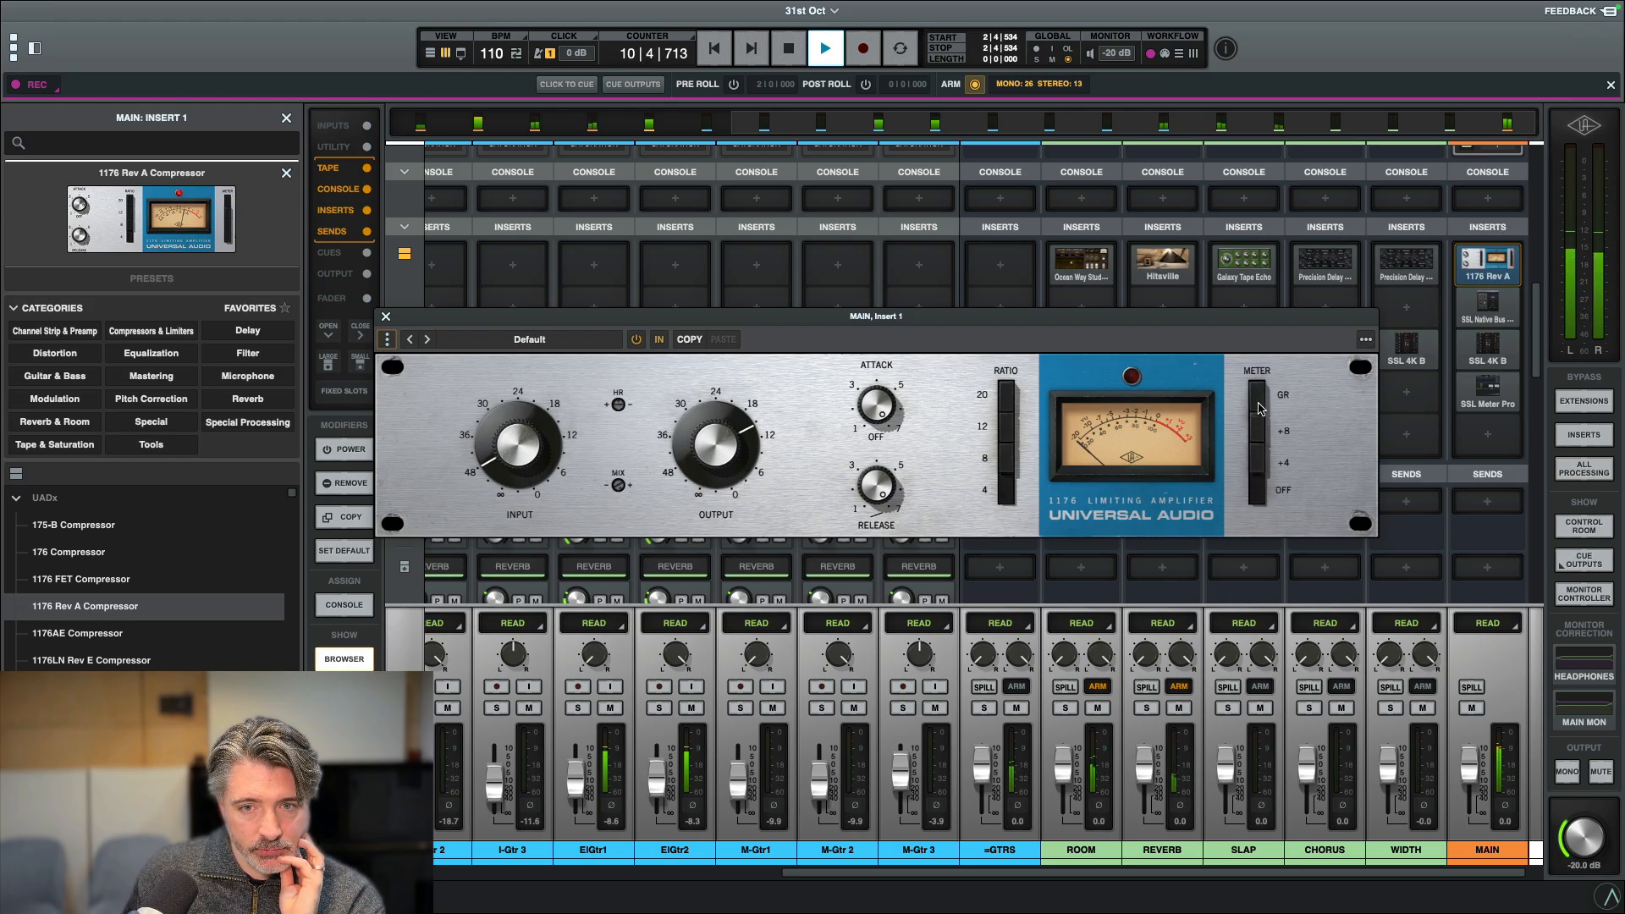
left_click(1257, 406)
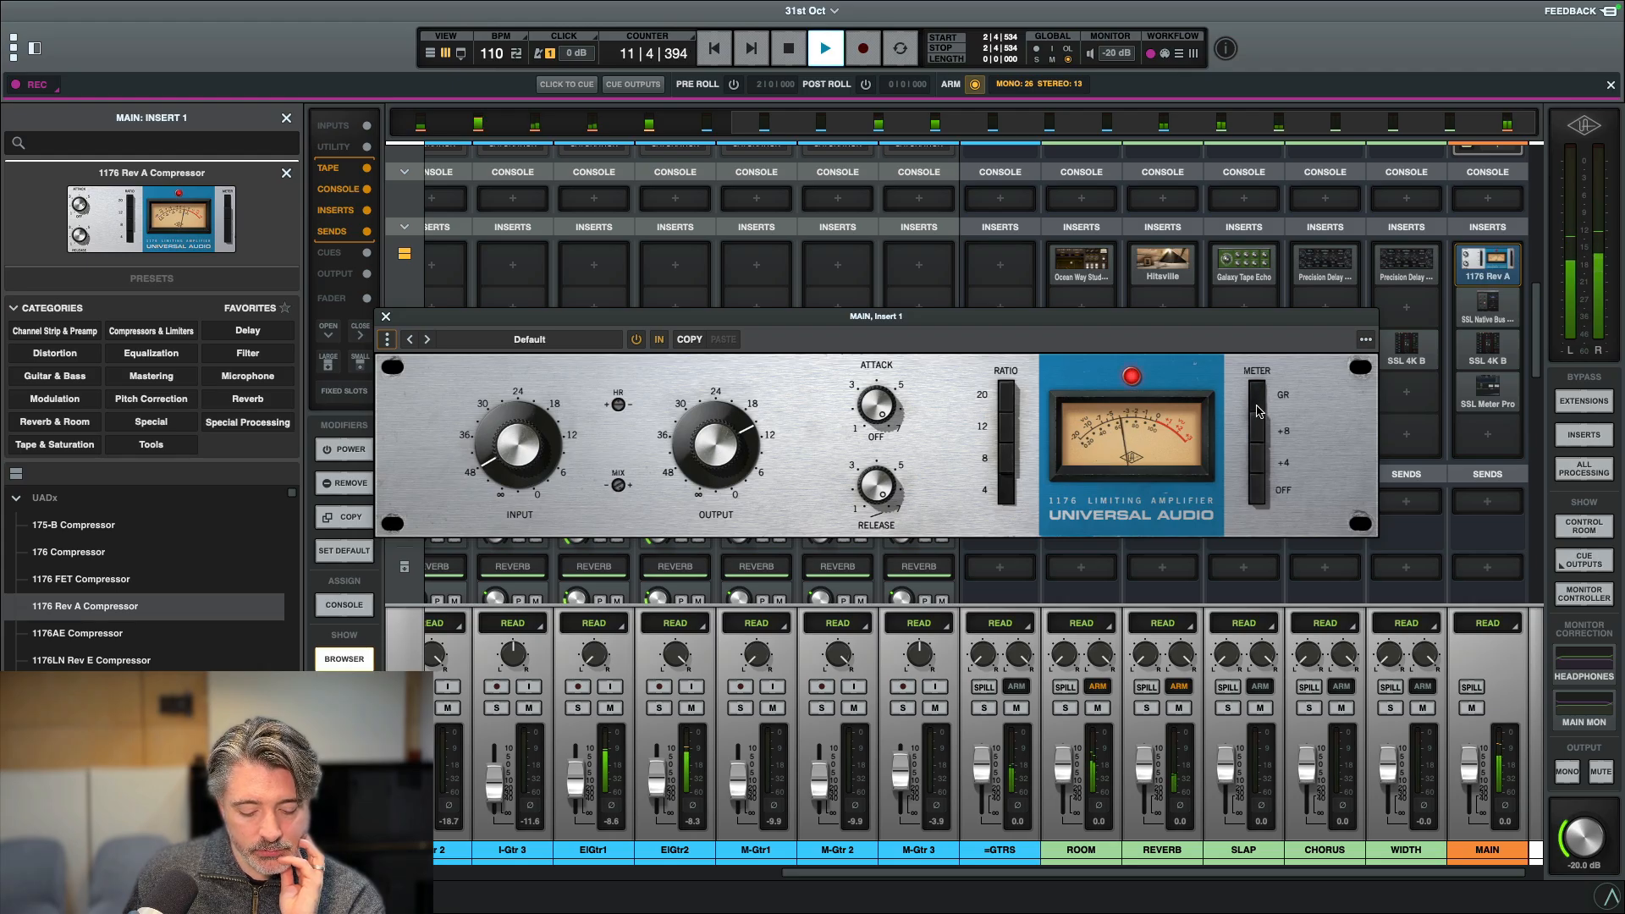
left_click(1258, 464)
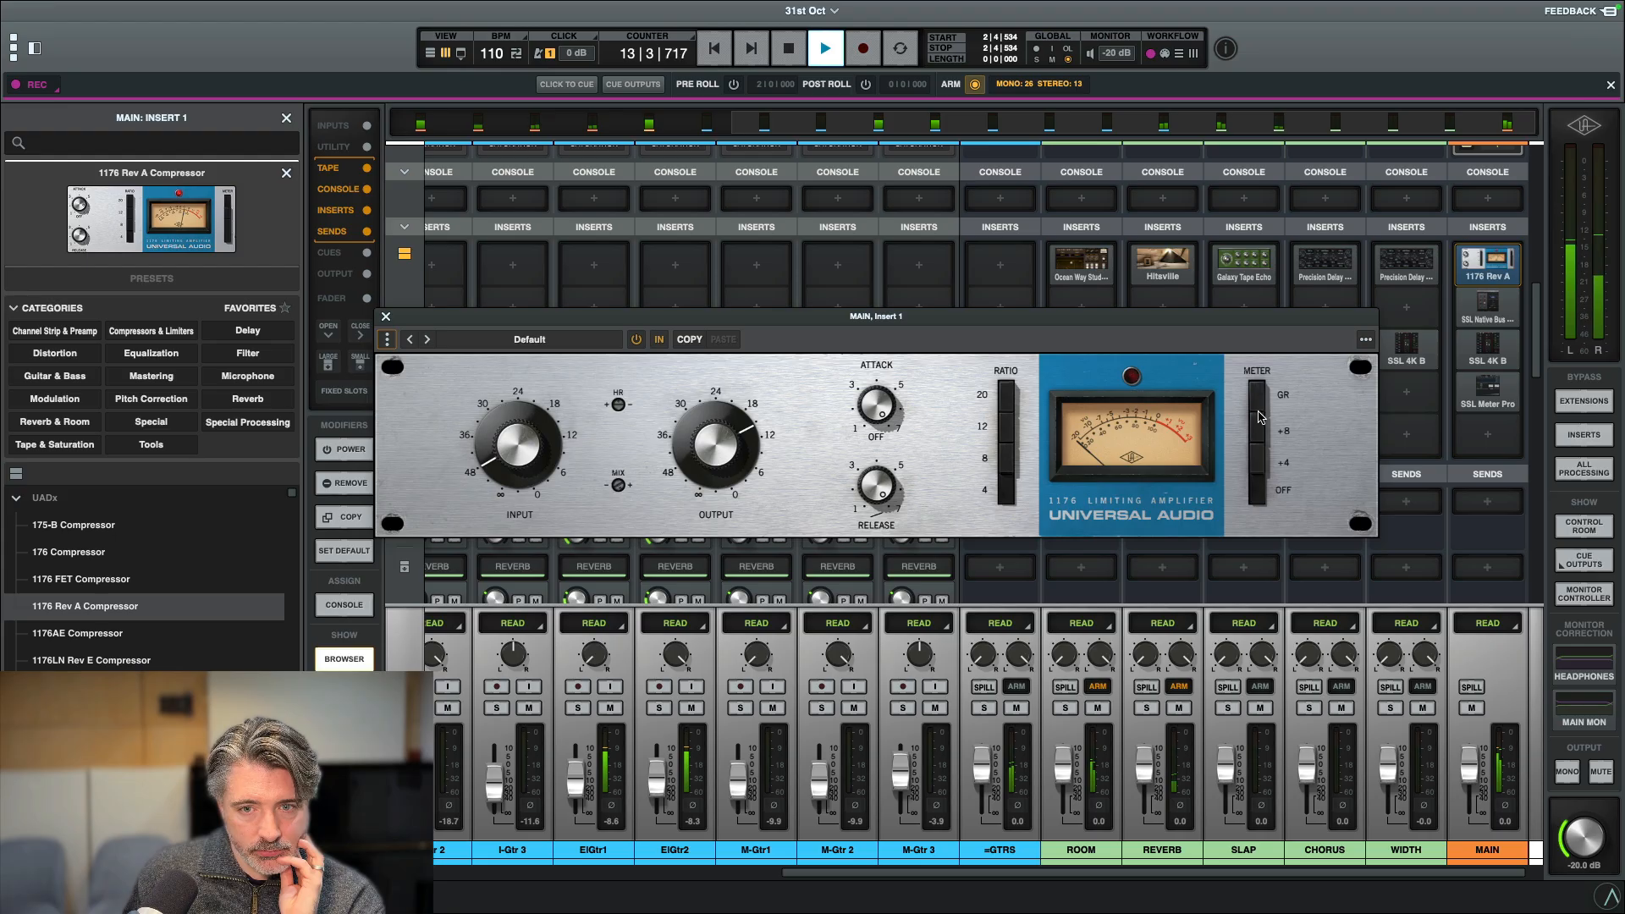
key("space")
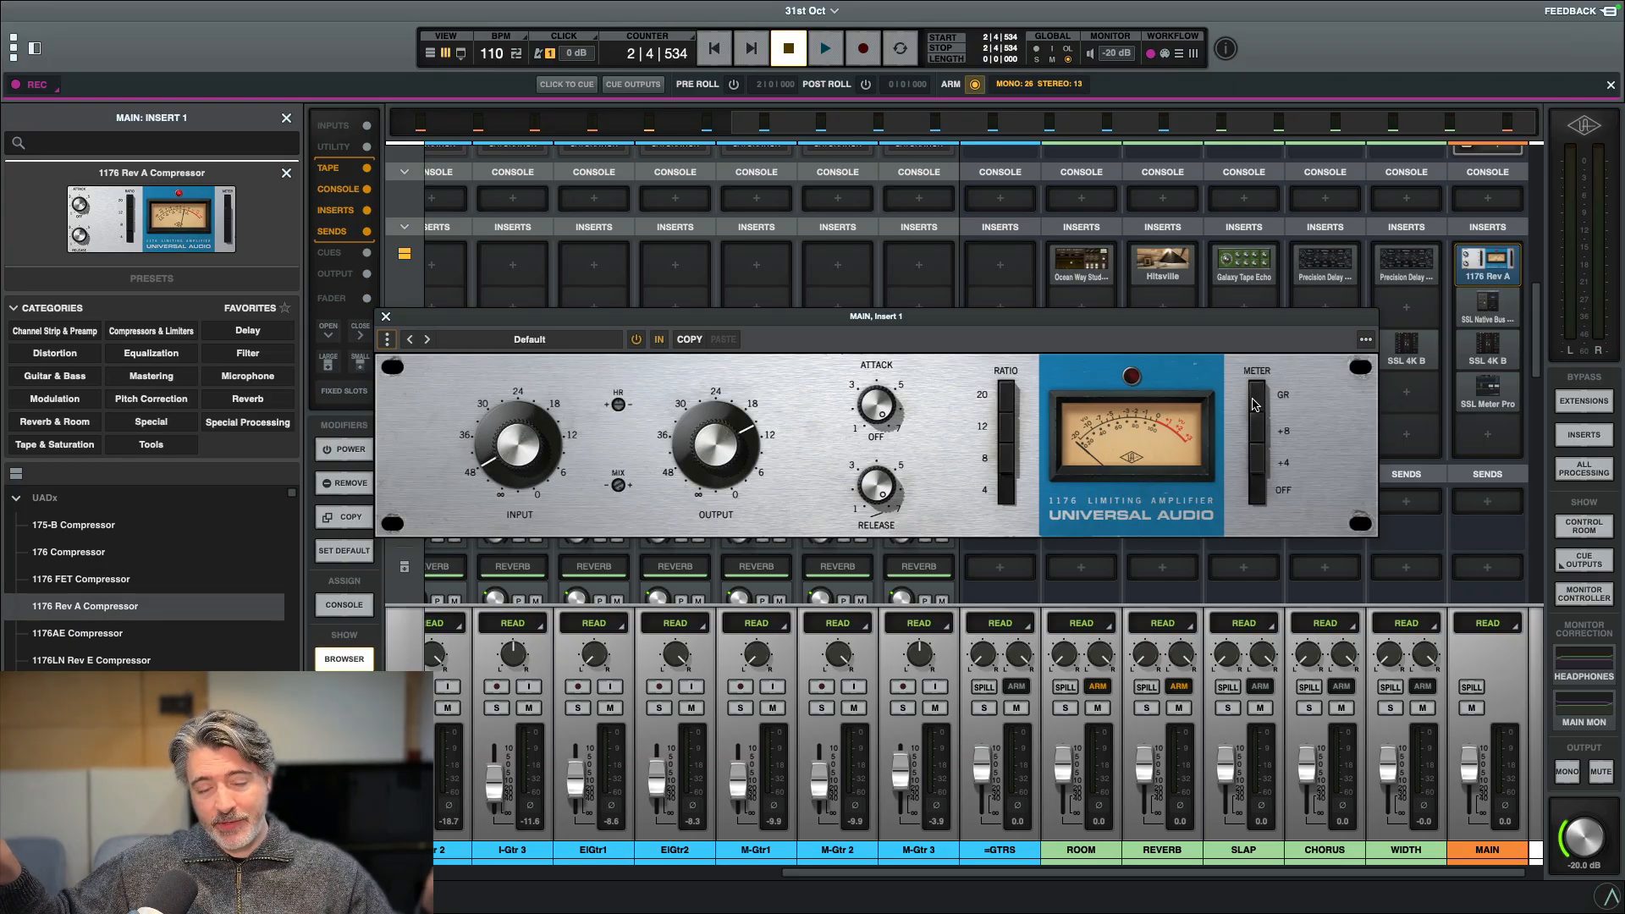
Play the mix from the start, compare it with the compressor's meter switch at OFF and GR, and stop playback.
key("space")
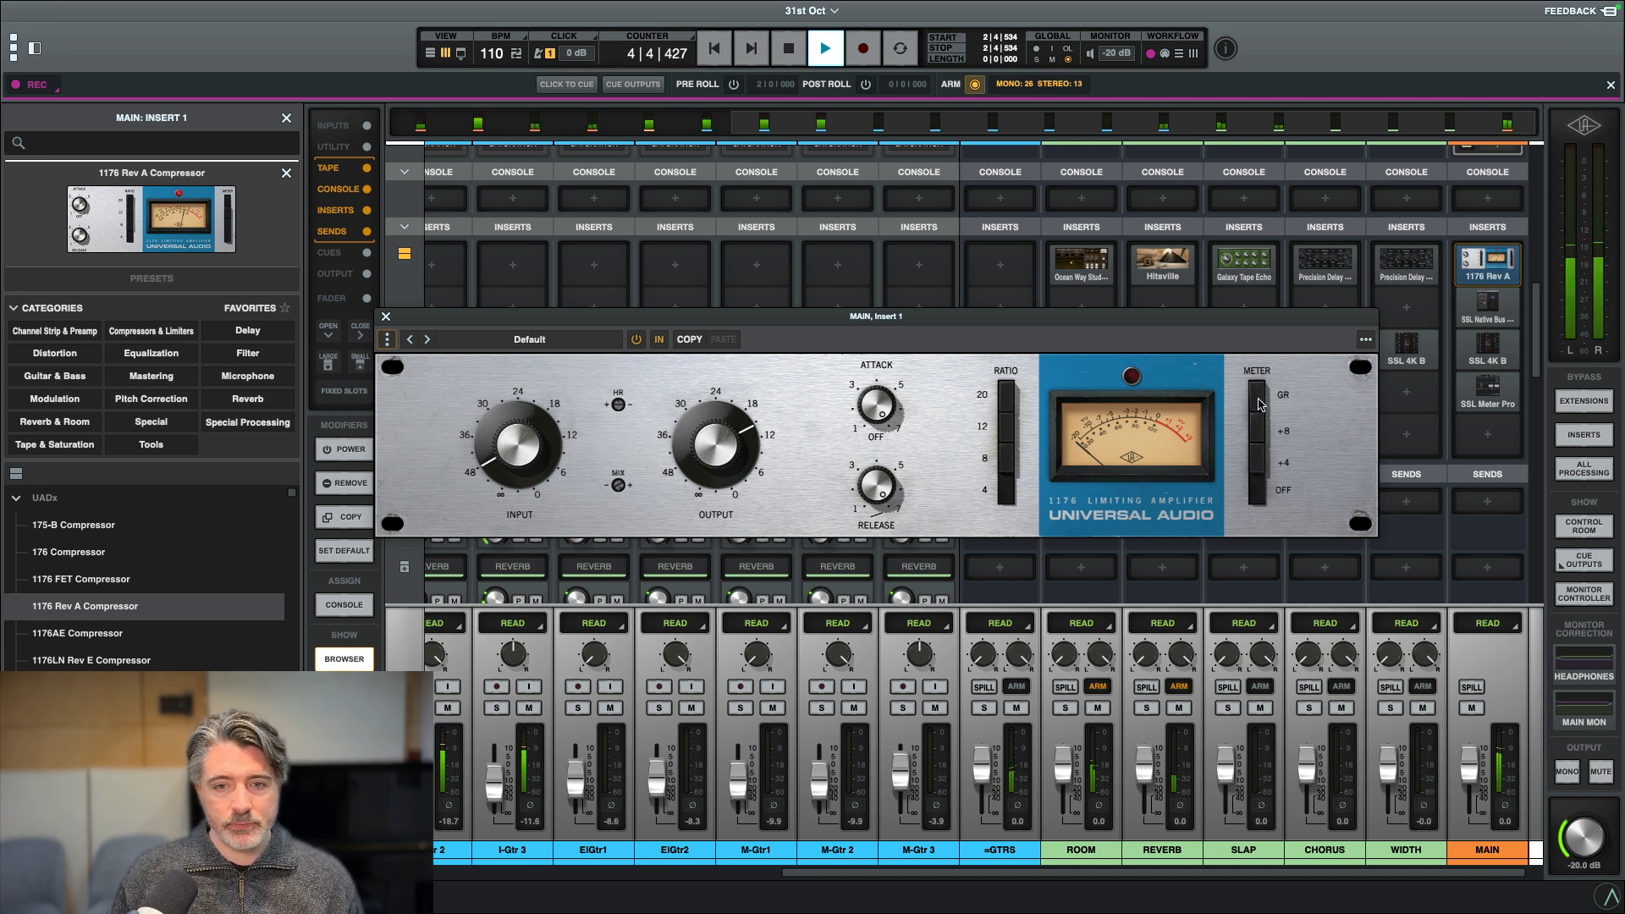
left_click_drag(1259, 405, 1262, 494)
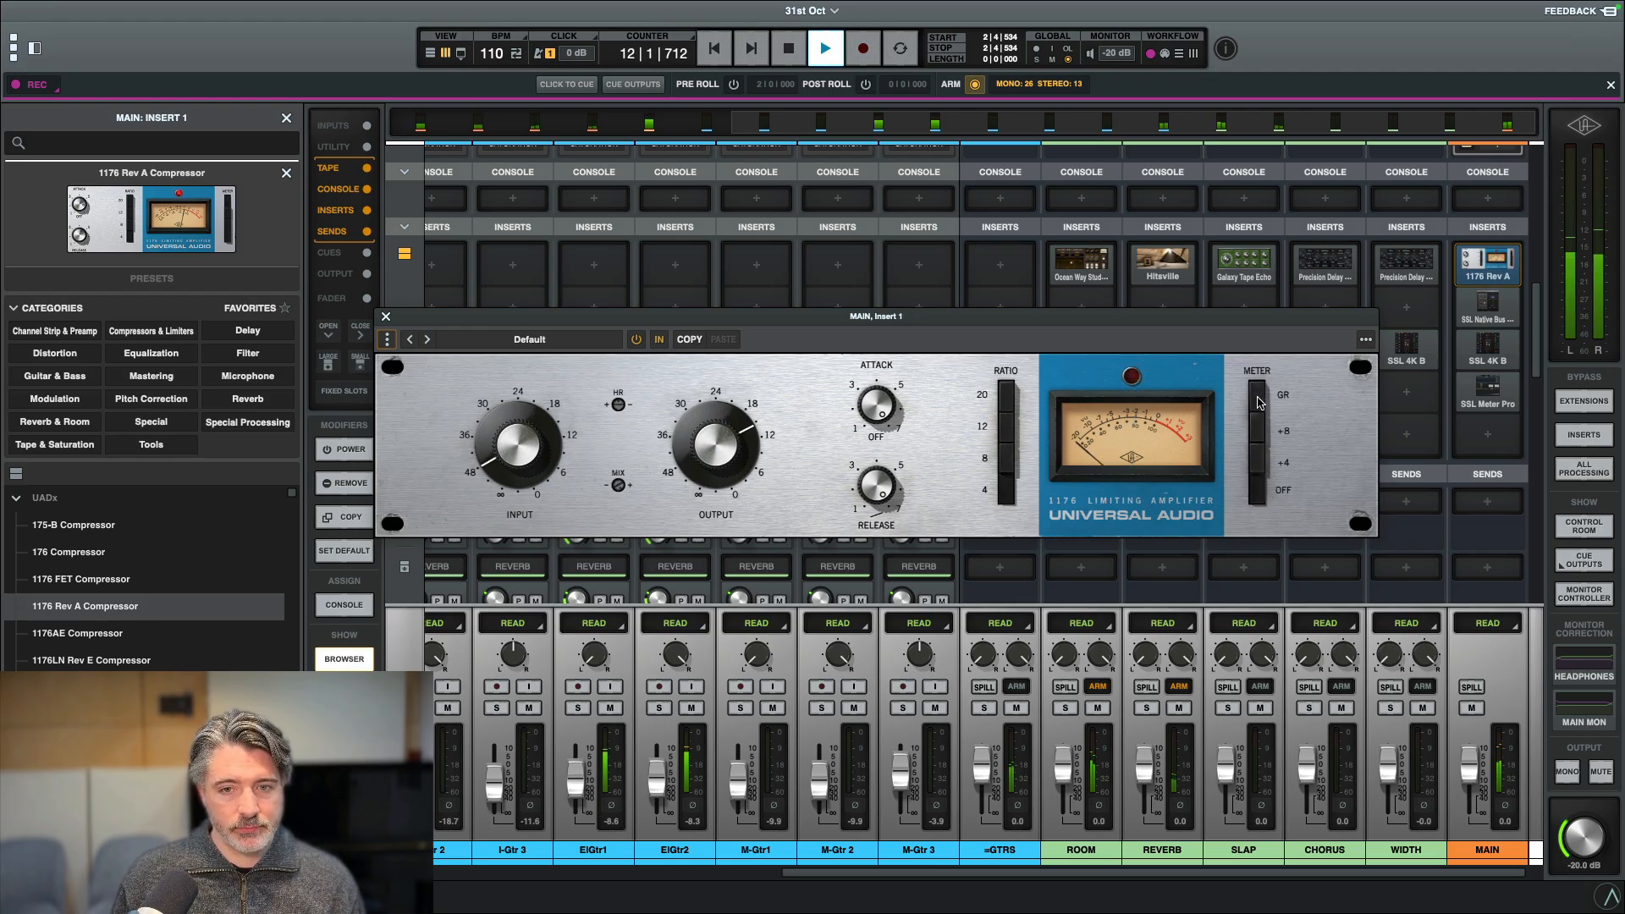
left_click(1259, 403)
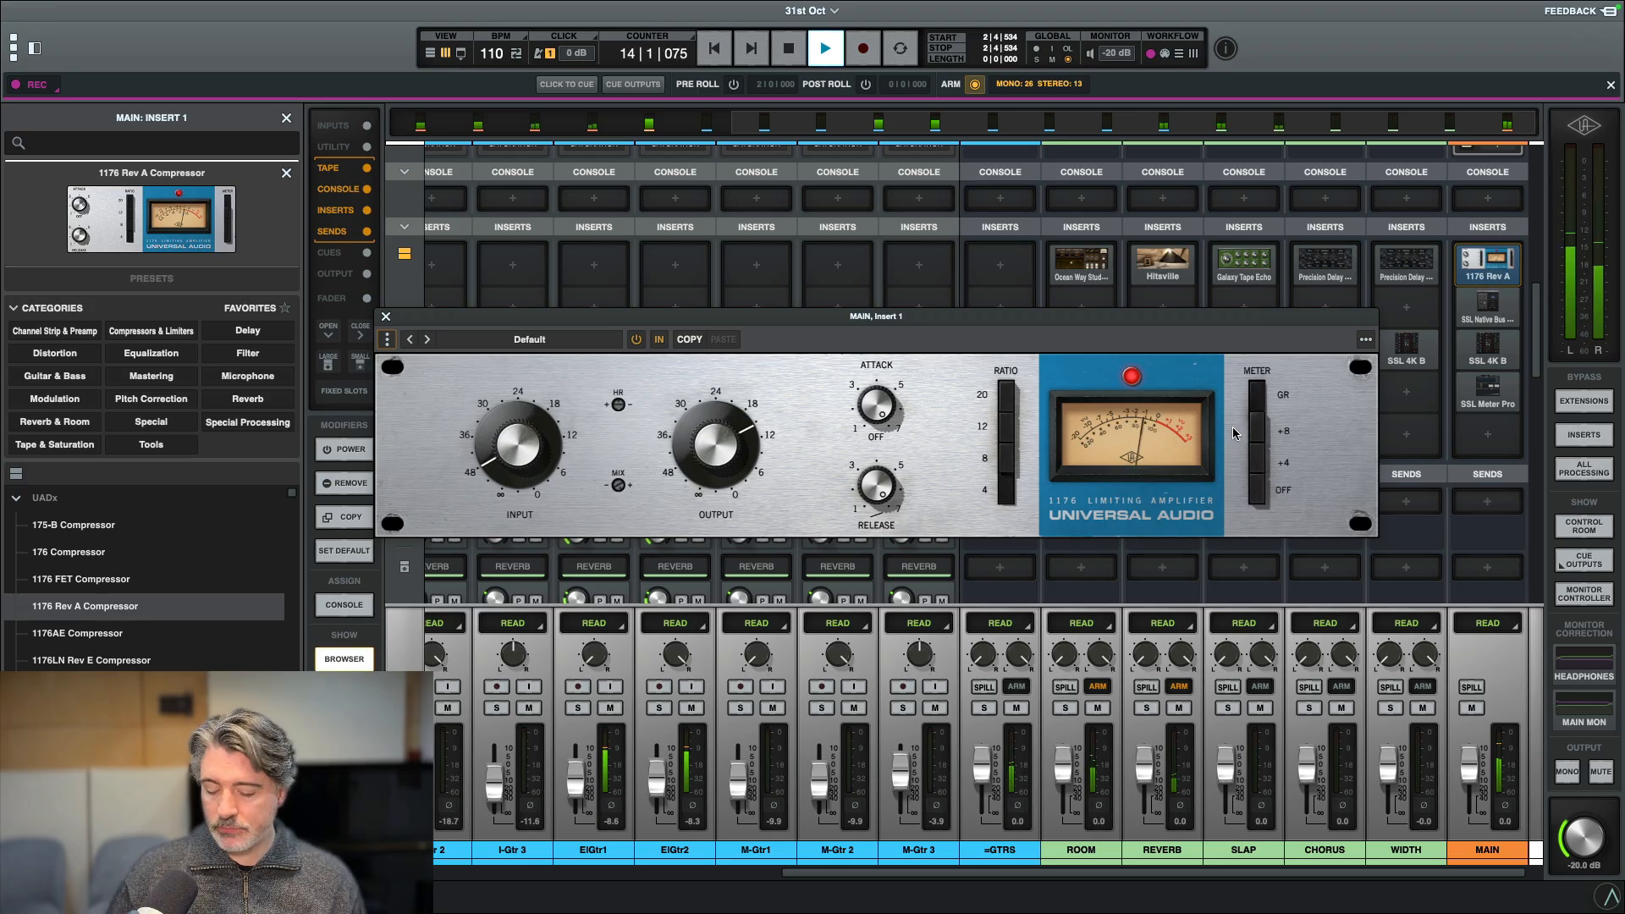
key("space")
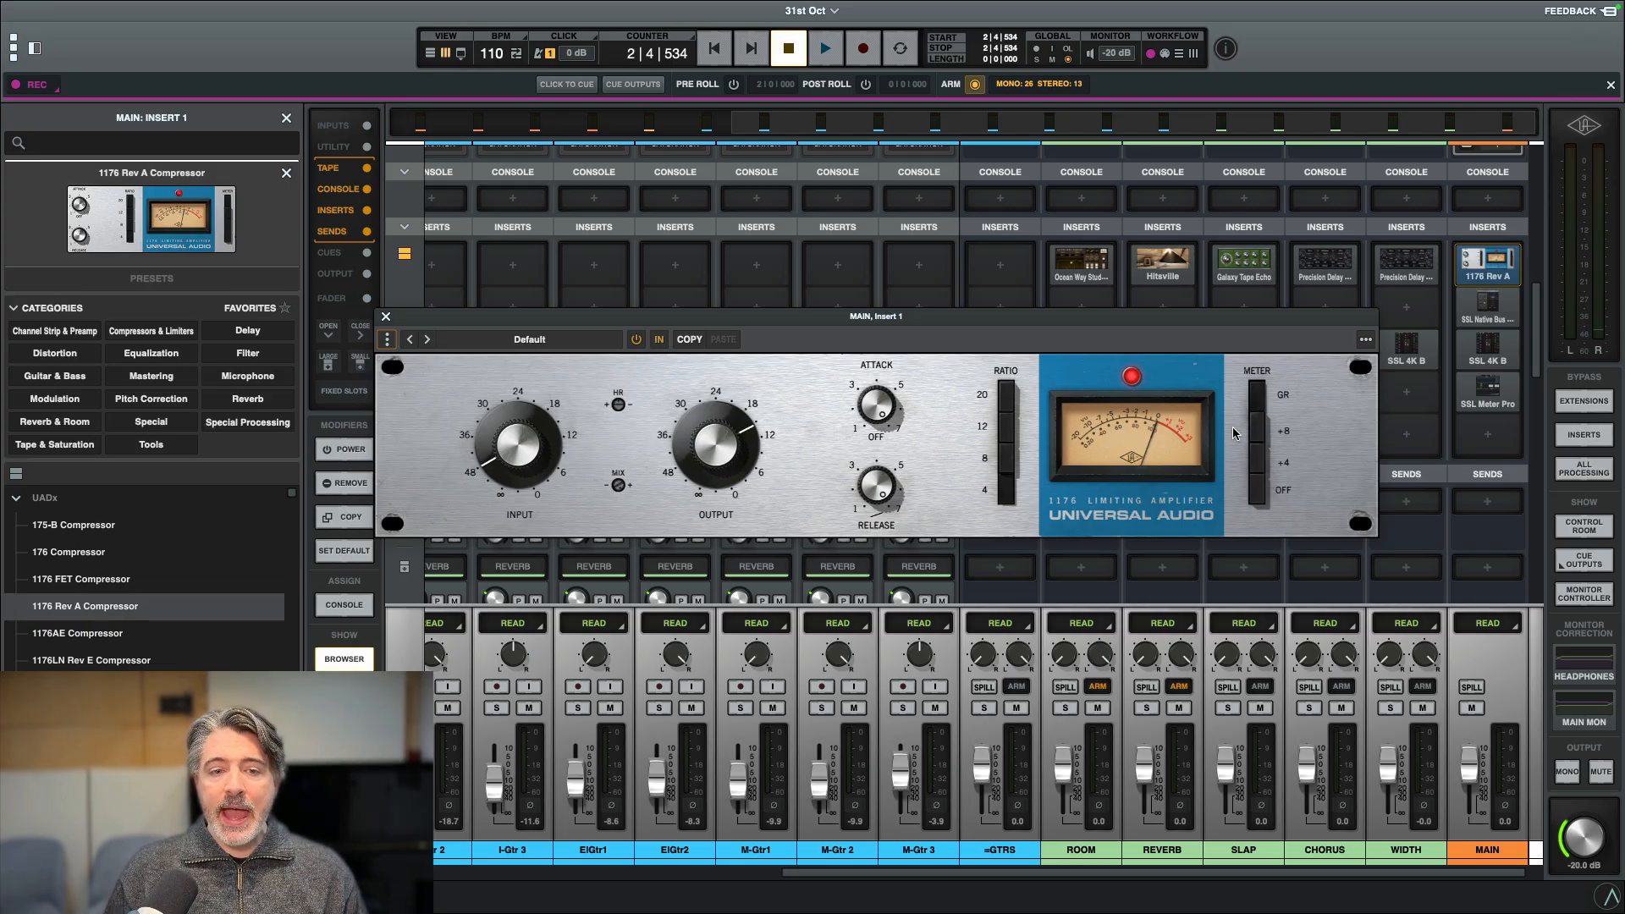
Shift the compressor window slightly aside and demonstrate its meter switch between OFF and GR with playback stopped.
left_click_drag(1087, 326, 1039, 326)
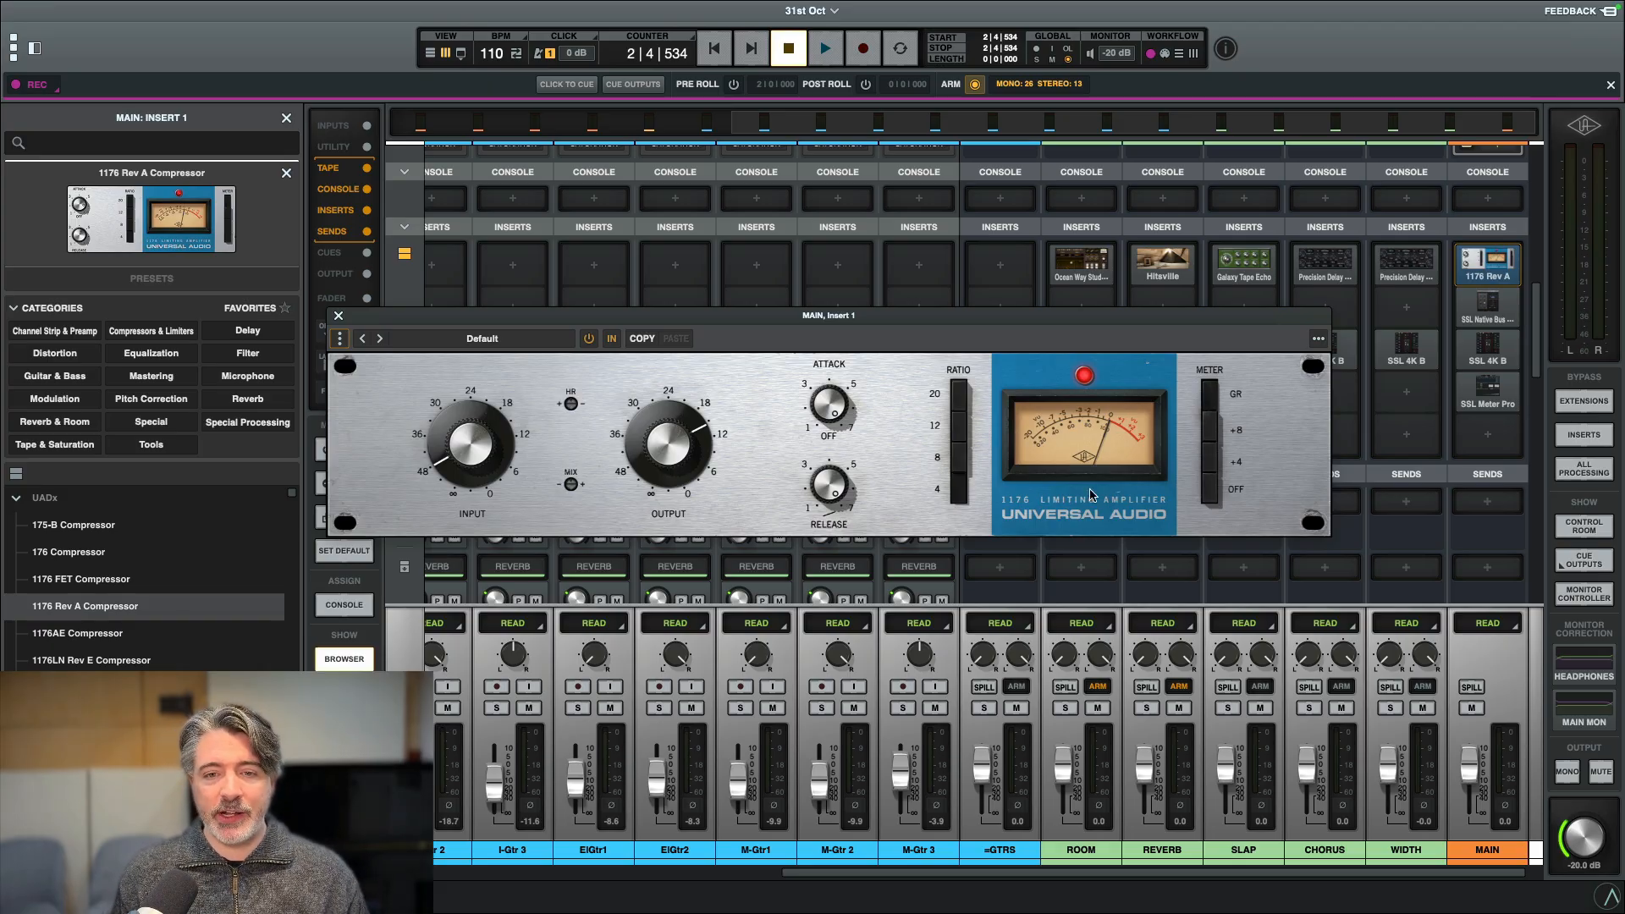
left_click(1210, 491)
left_click(1210, 431)
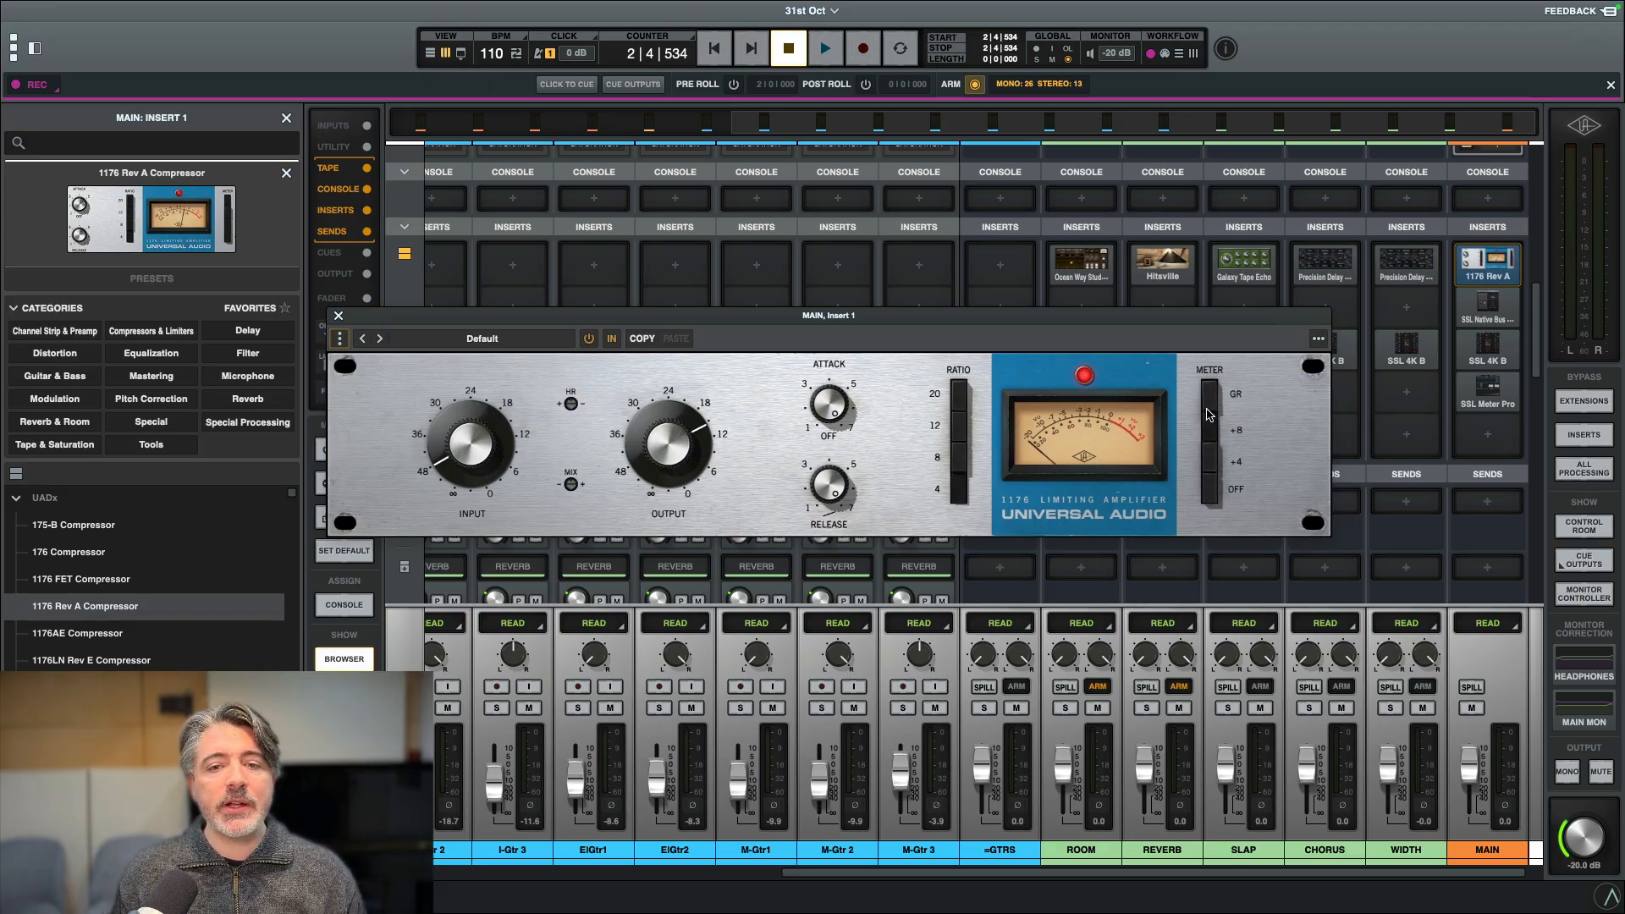
left_click(1209, 400)
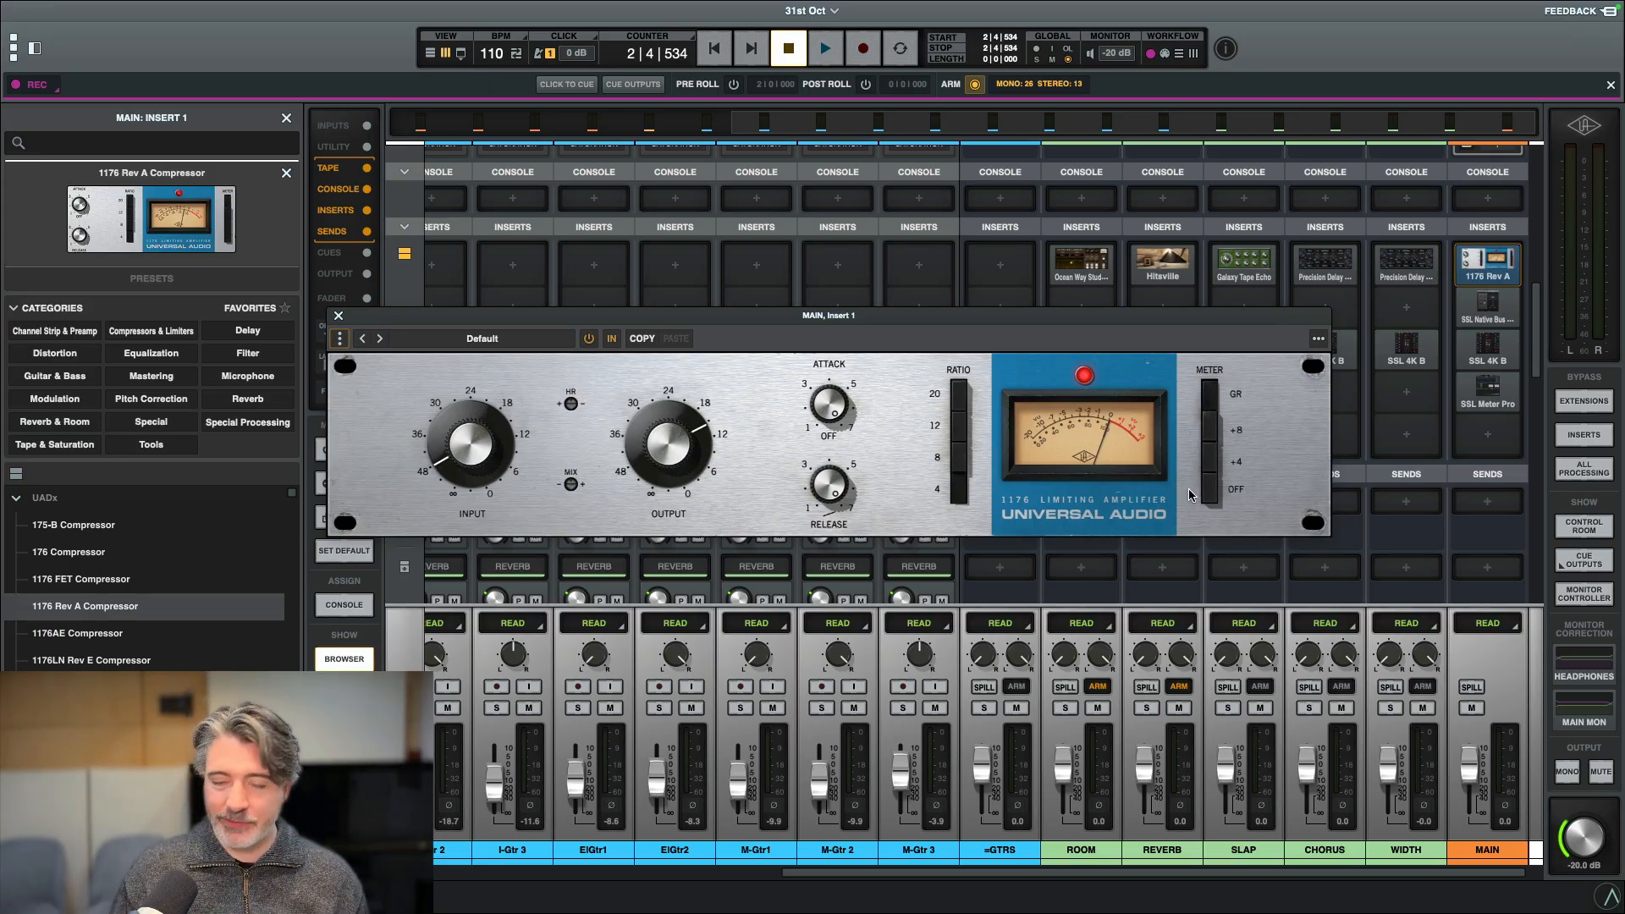
Replay the opening section, alternate the compressor between bypassed and active, and stop playback.
key("space")
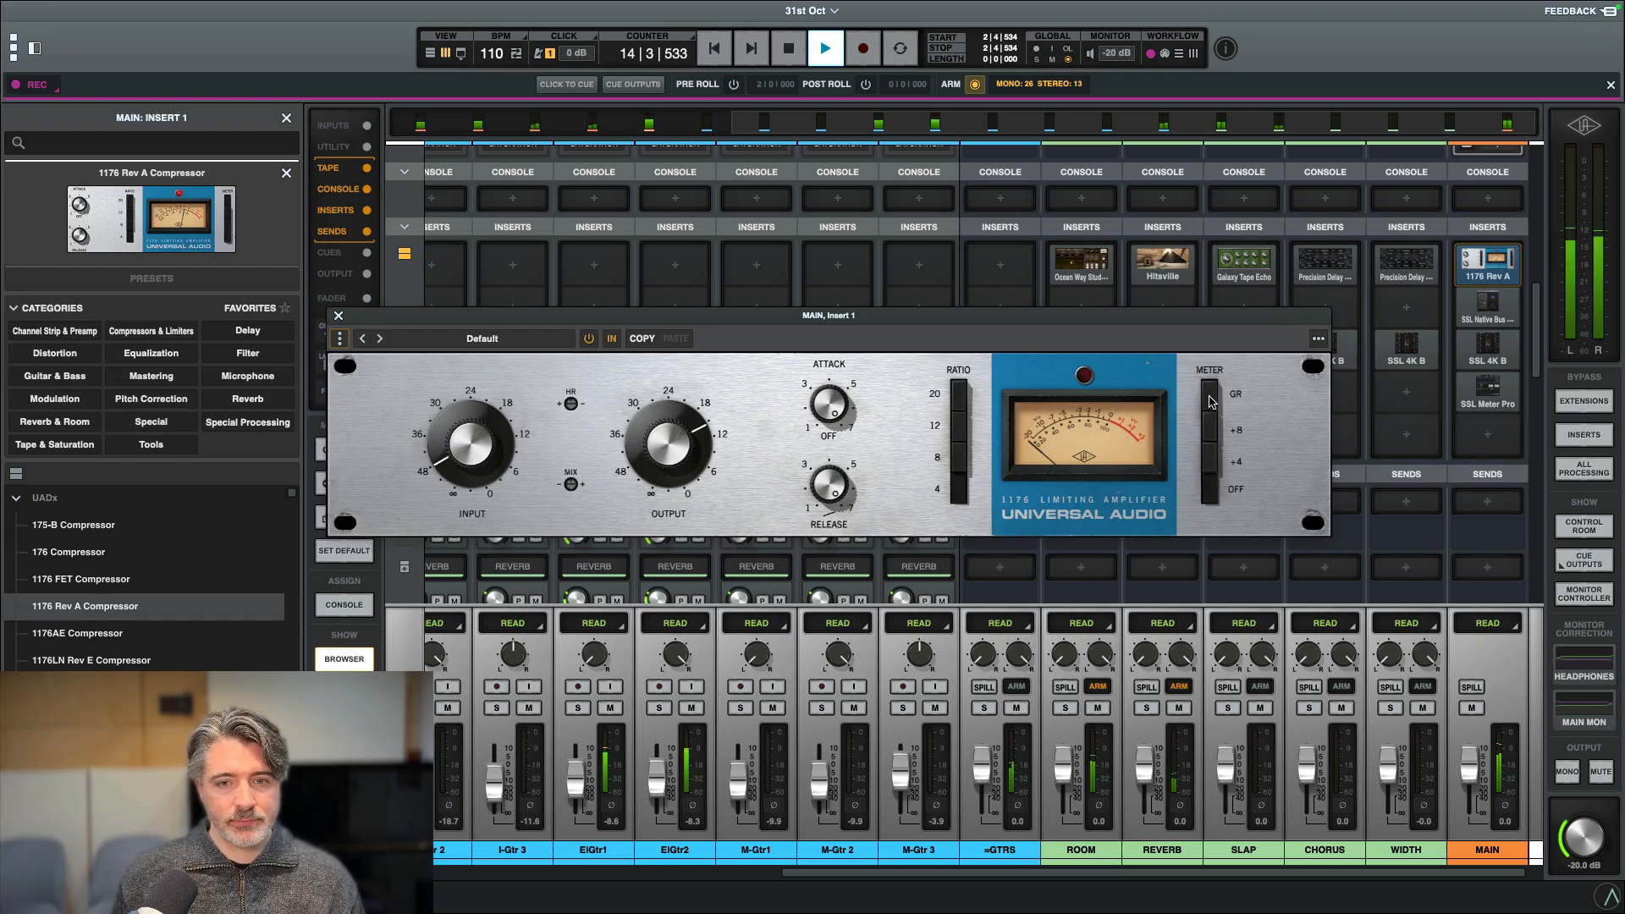
left_click(1211, 402)
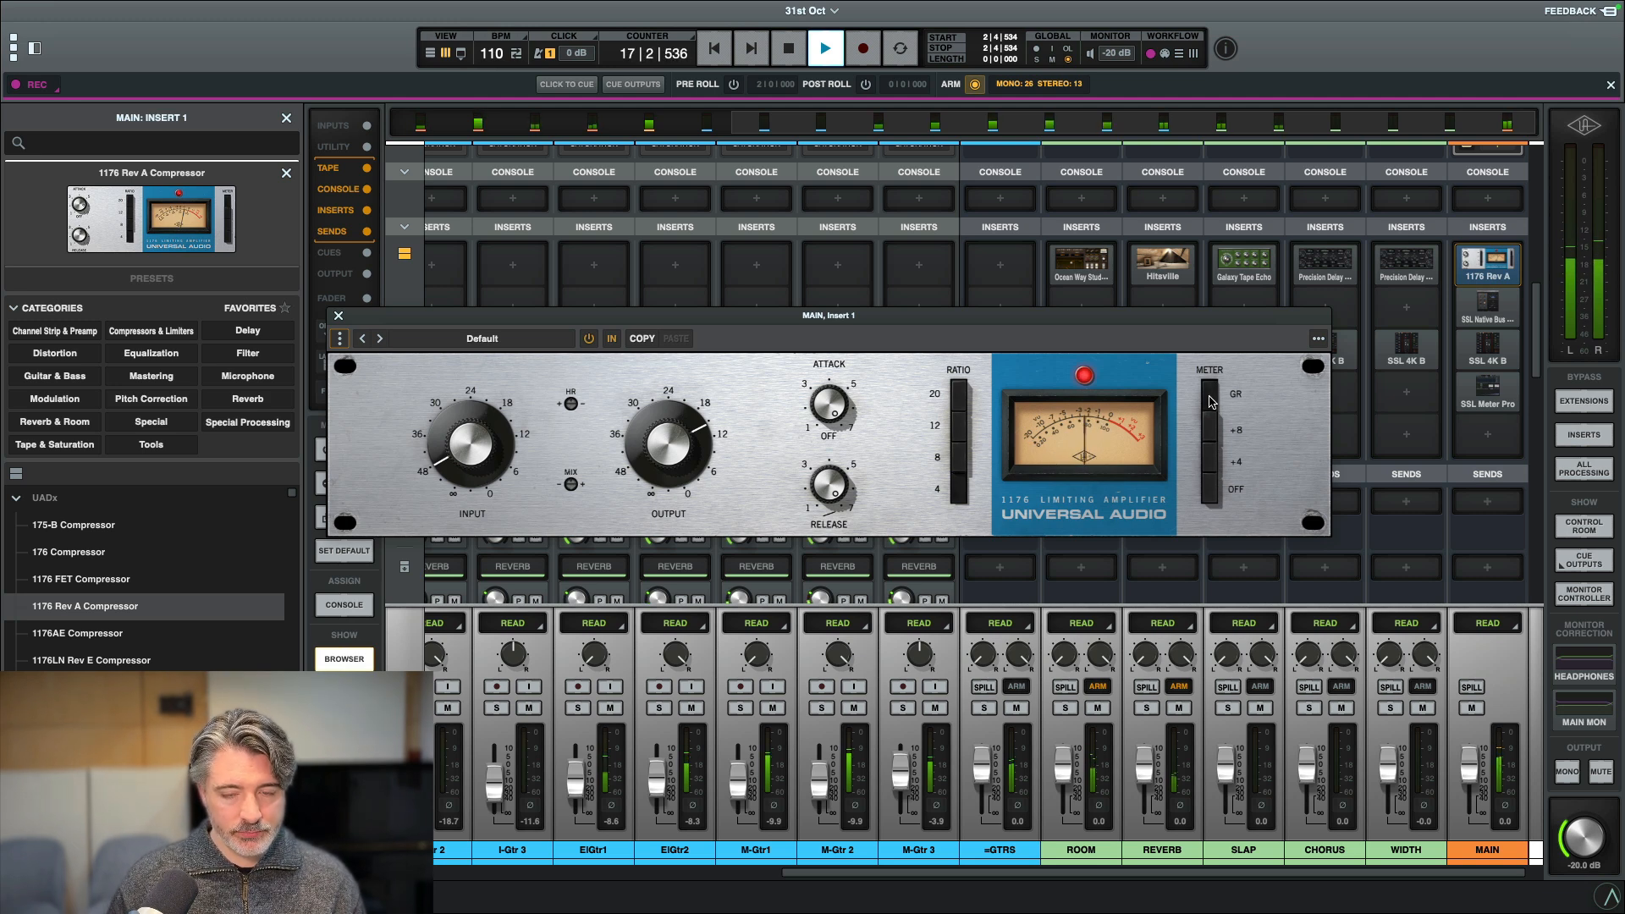
left_click_drag(1211, 402, 1210, 487)
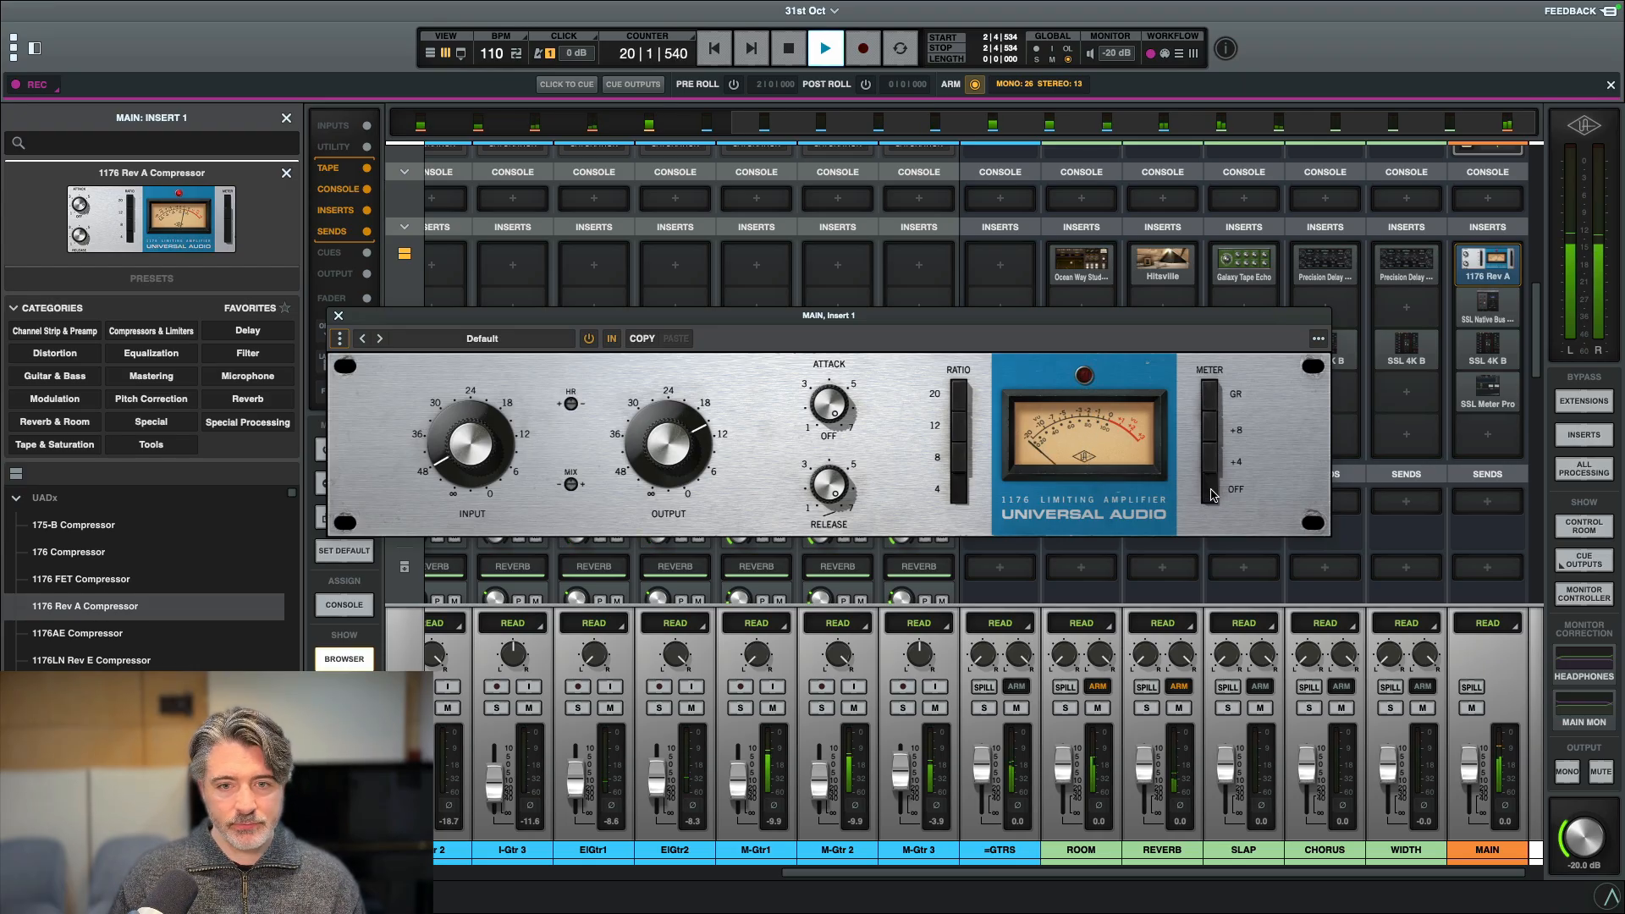
key("space")
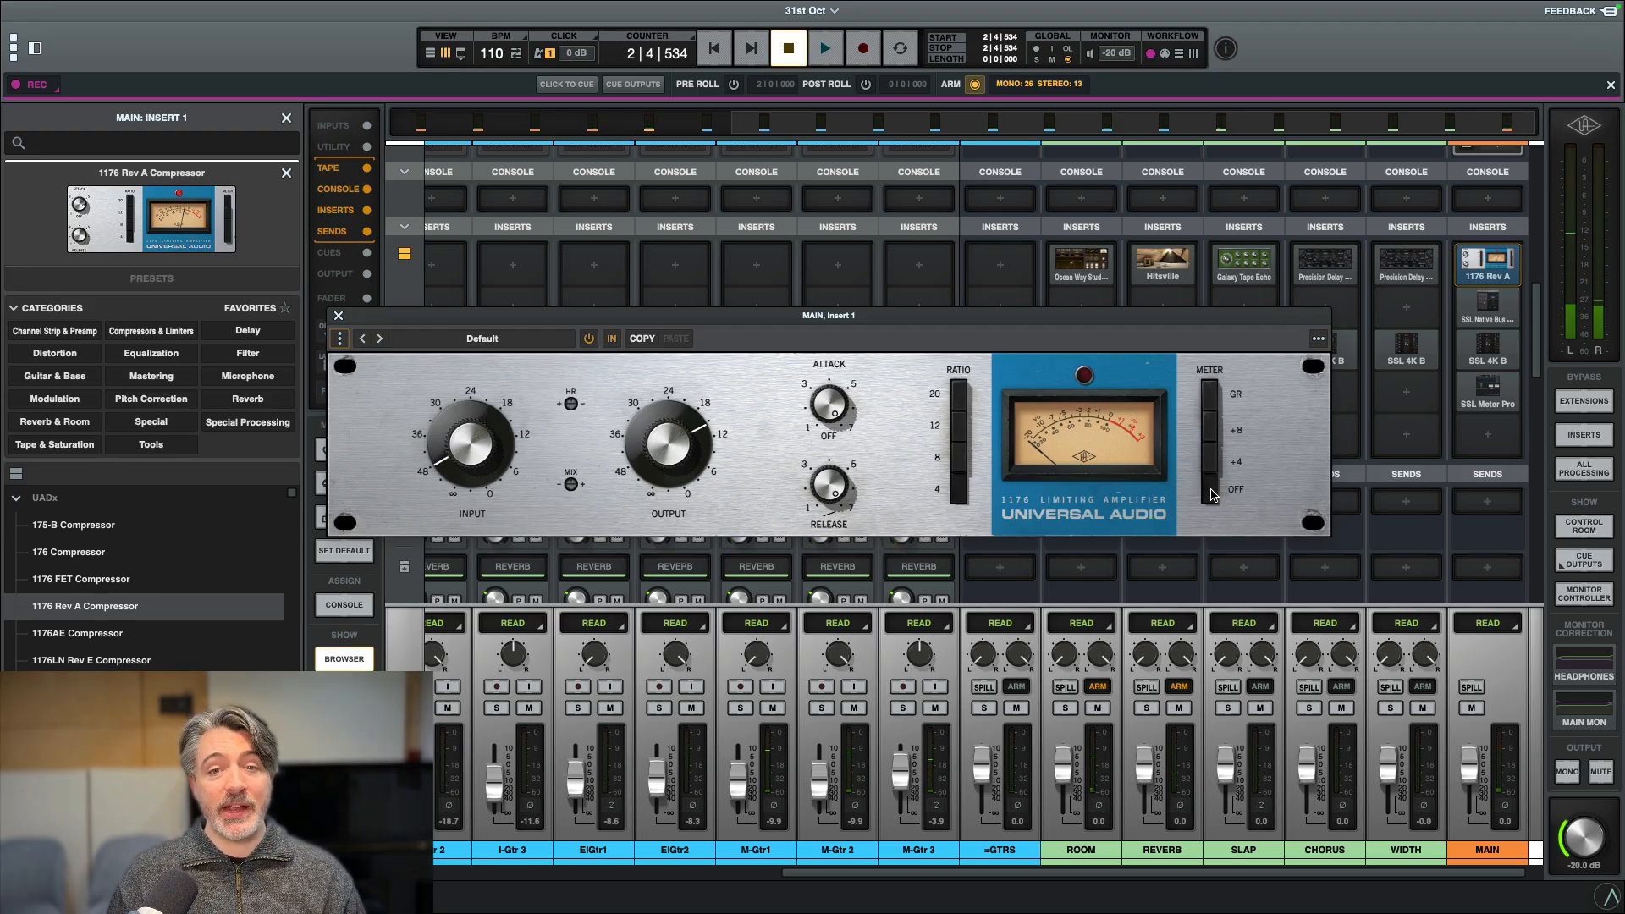
Switch to the timeline view, move the compressor window off the clips, and select the Bass_18 clip as the playback section.
key("super+equal")
left_click_drag(1147, 322, 951, 362)
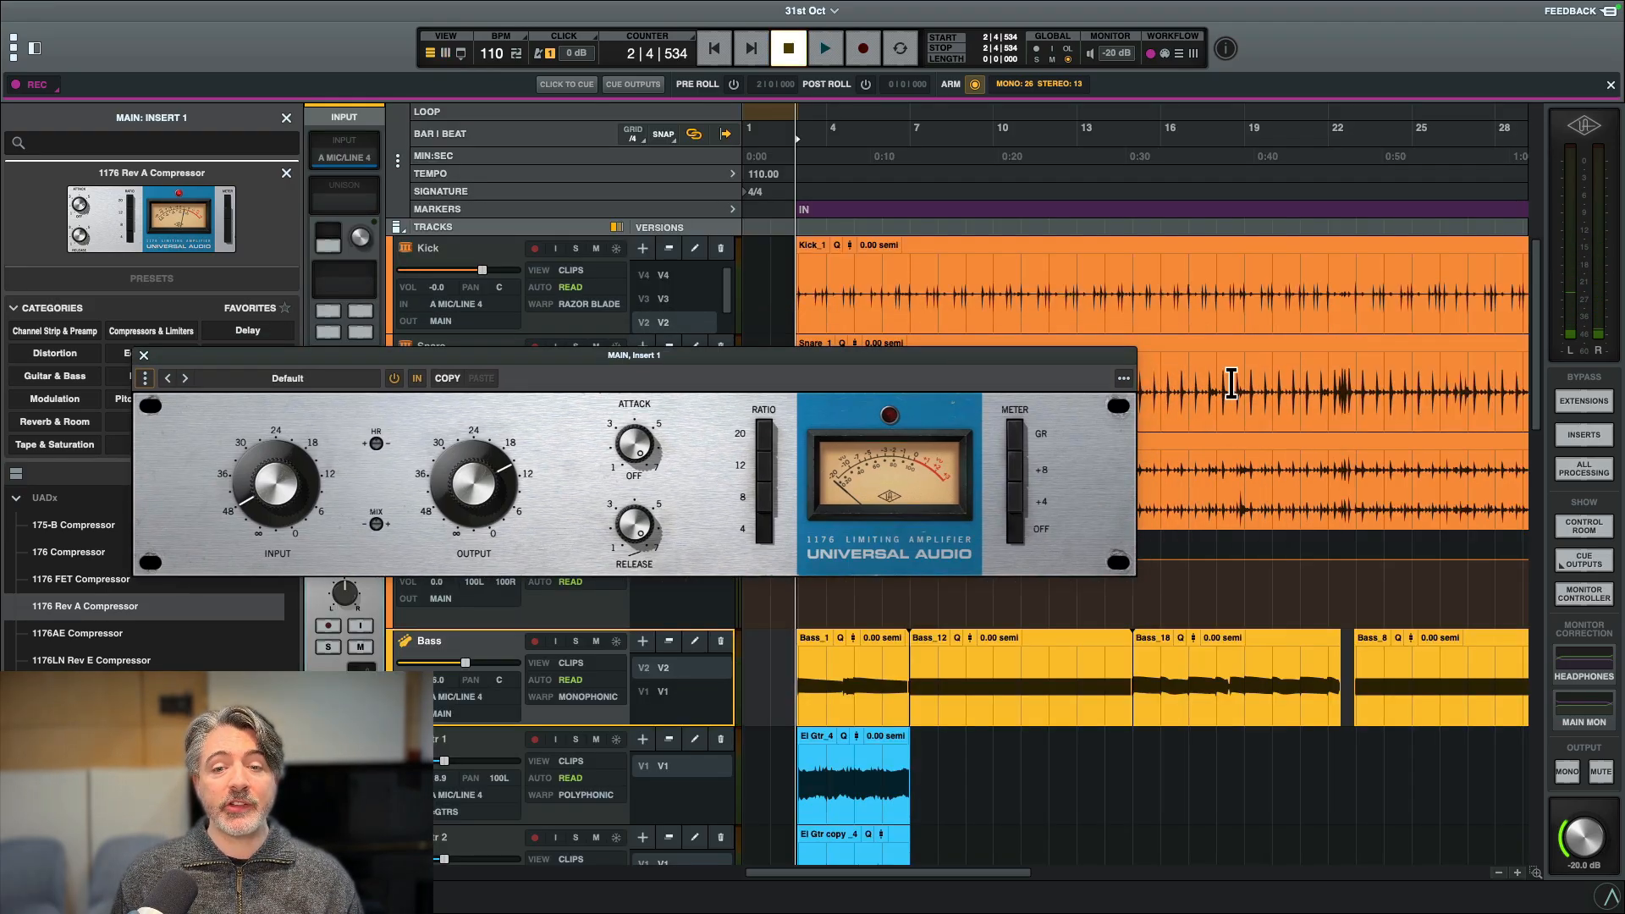
scroll(1227, 379, "right", 8)
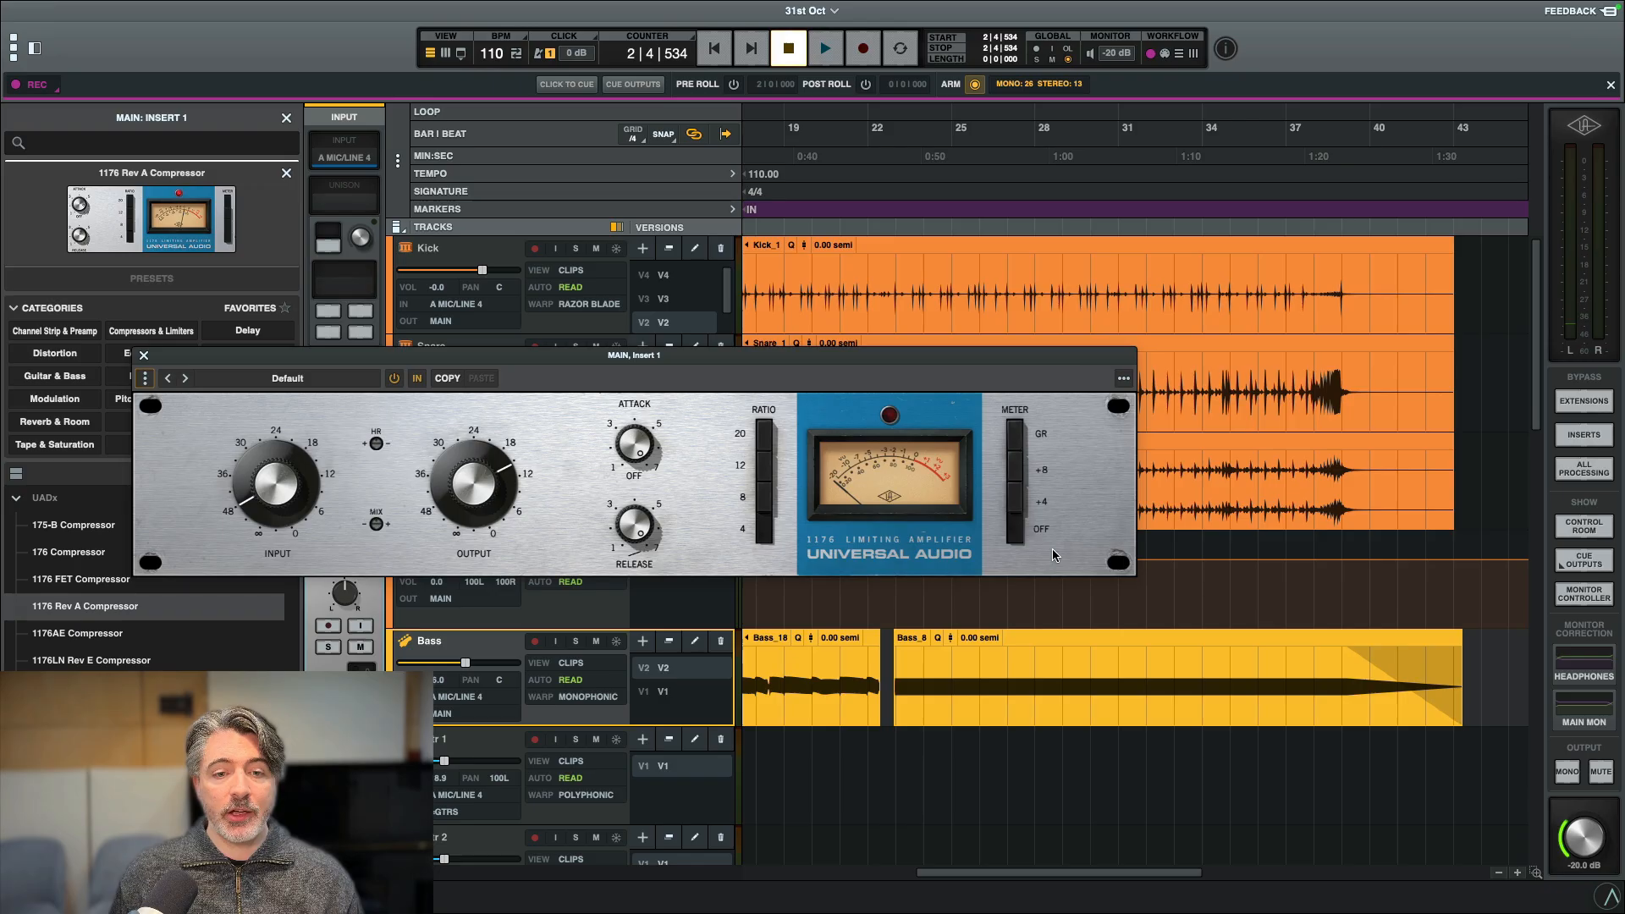
scroll(1081, 610, "left", 10)
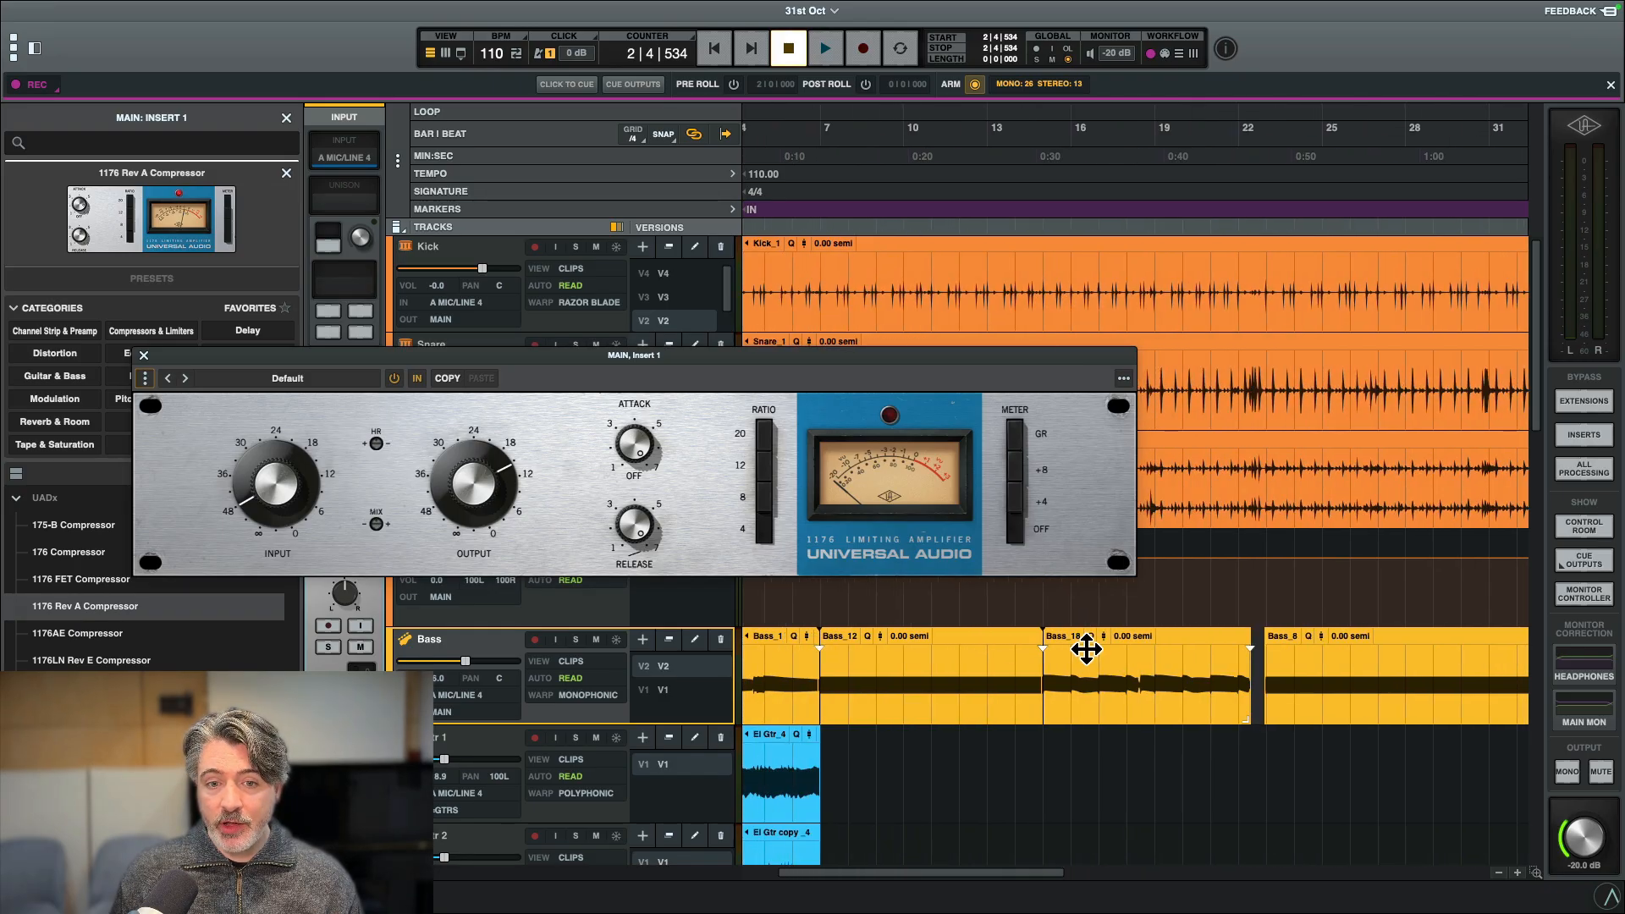
left_click(1085, 649)
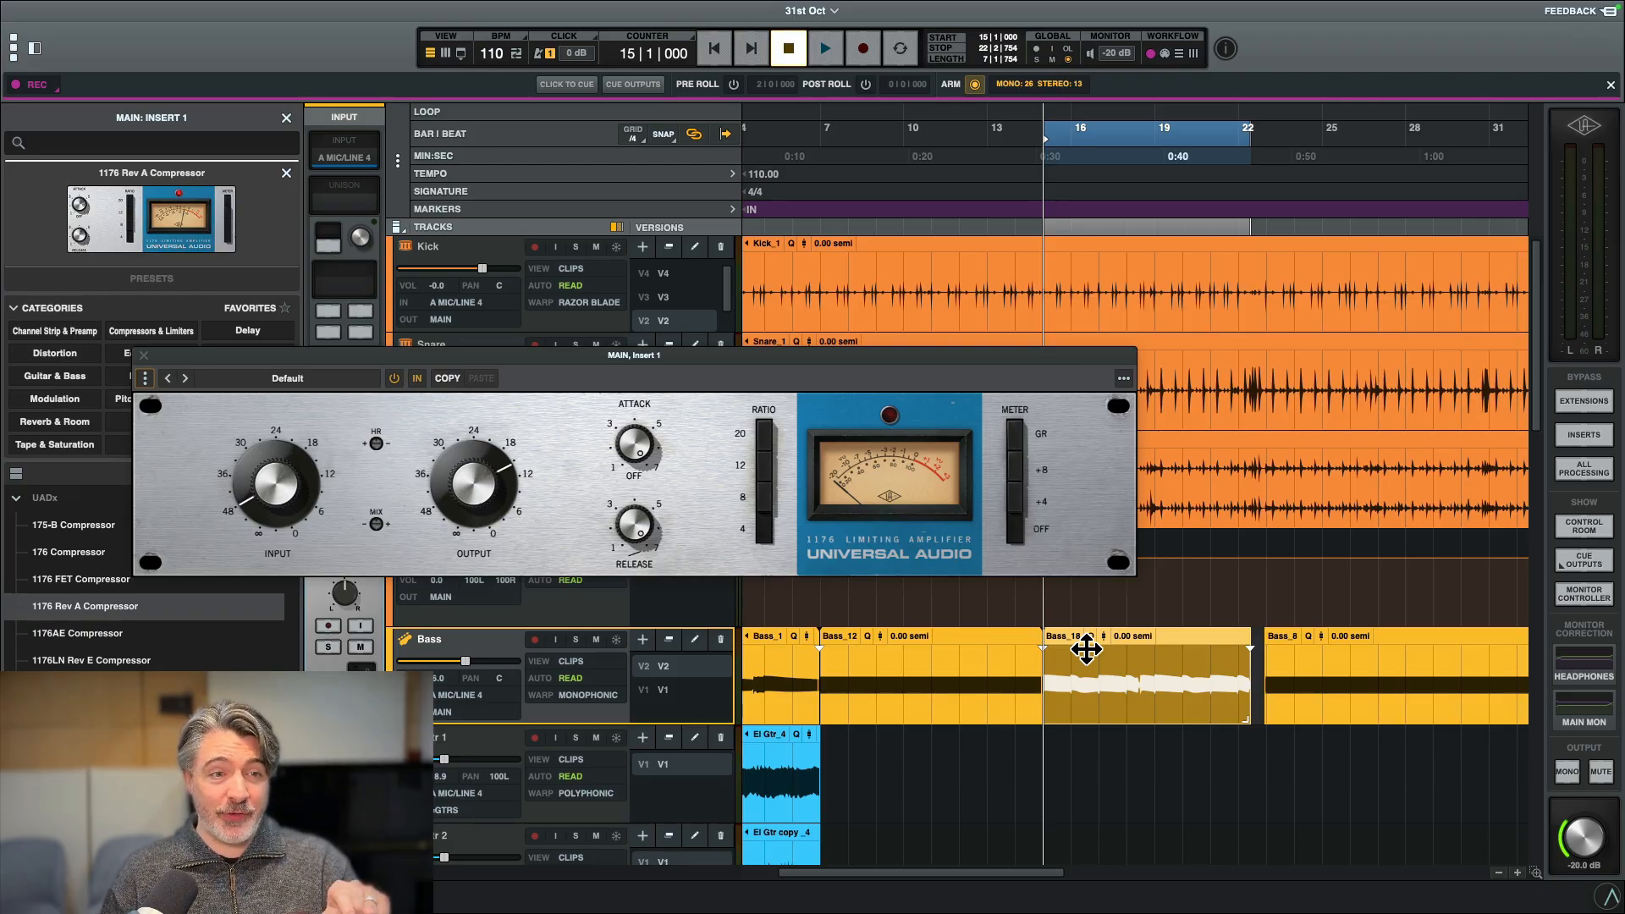
Play the section from bar 15 and compare the compressor at OFF and GR twice.
scroll(1087, 649, "right", 1)
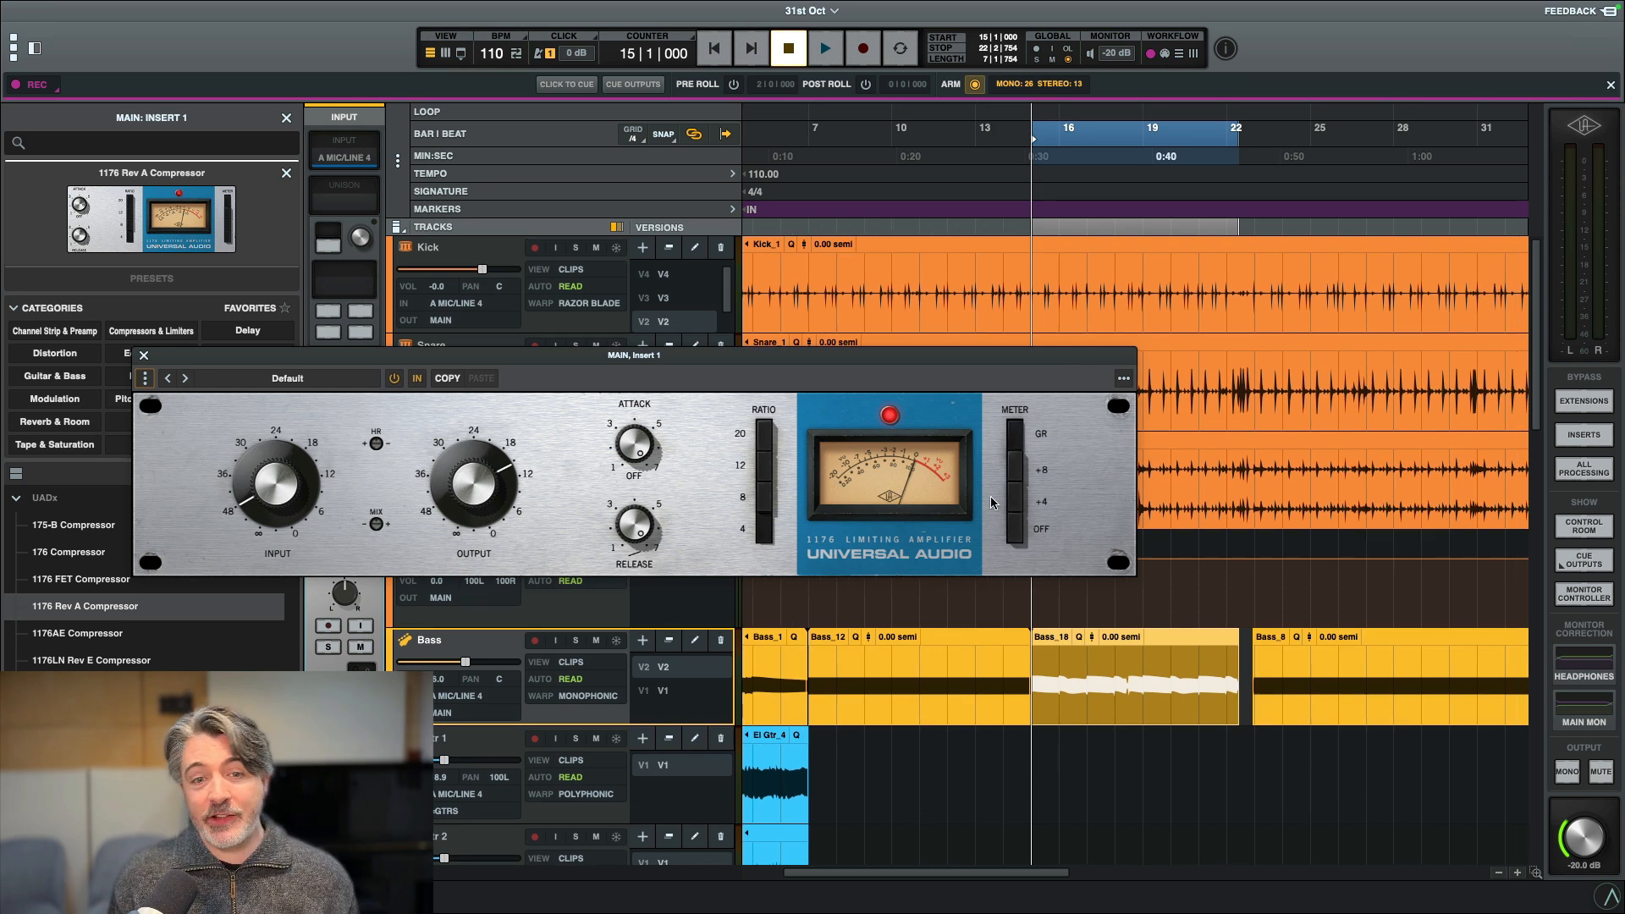
key("space")
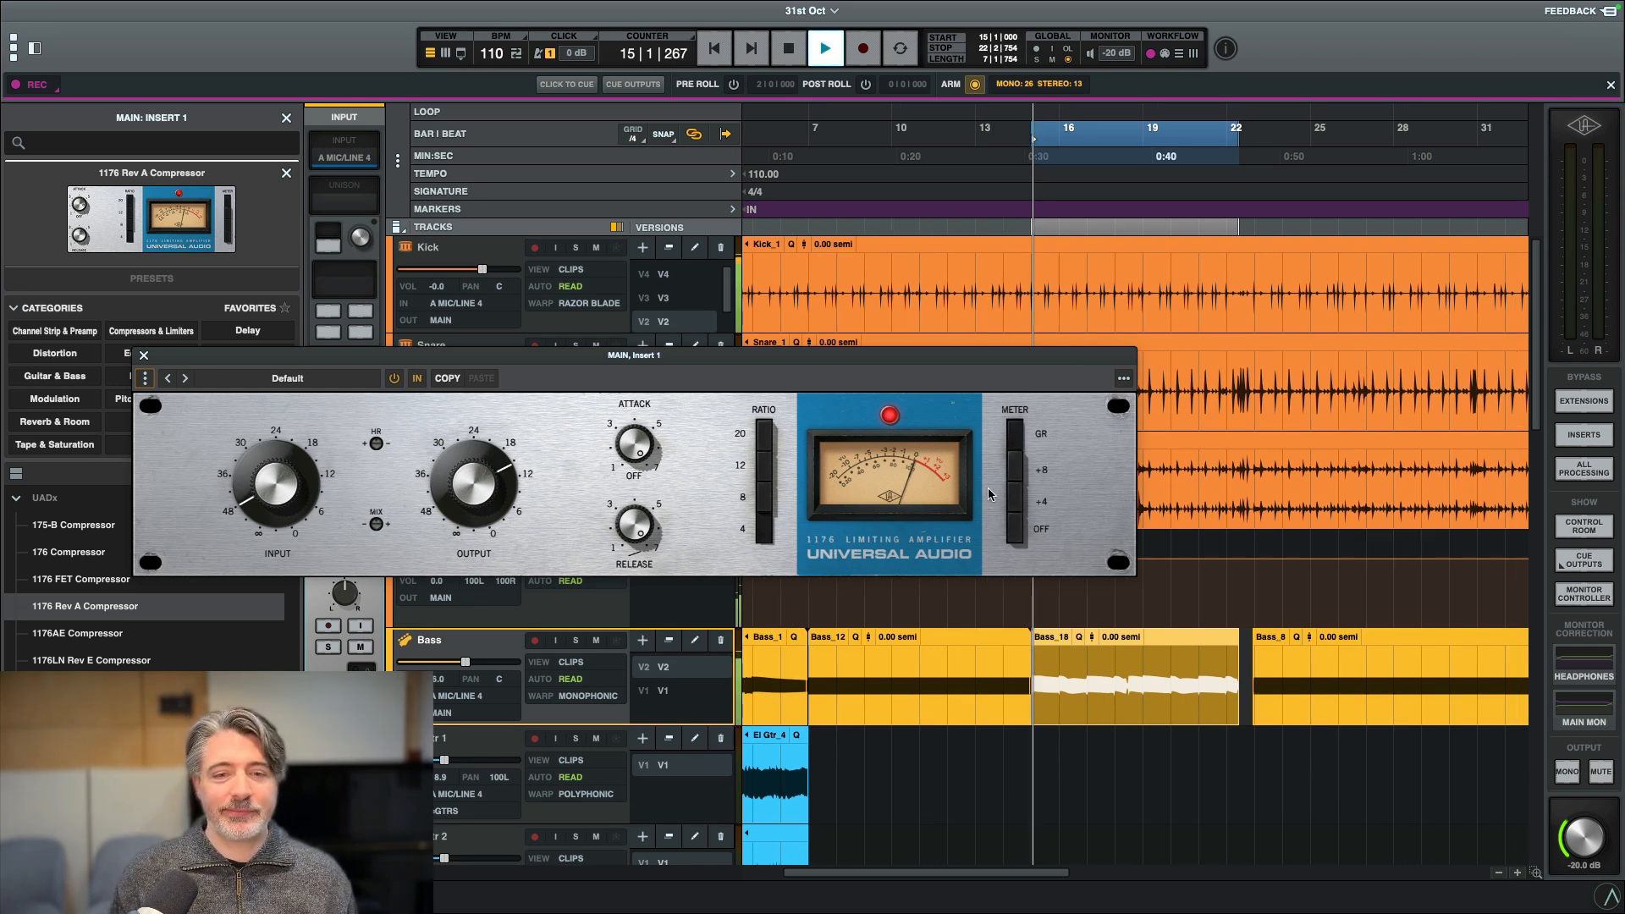
left_click(1019, 535)
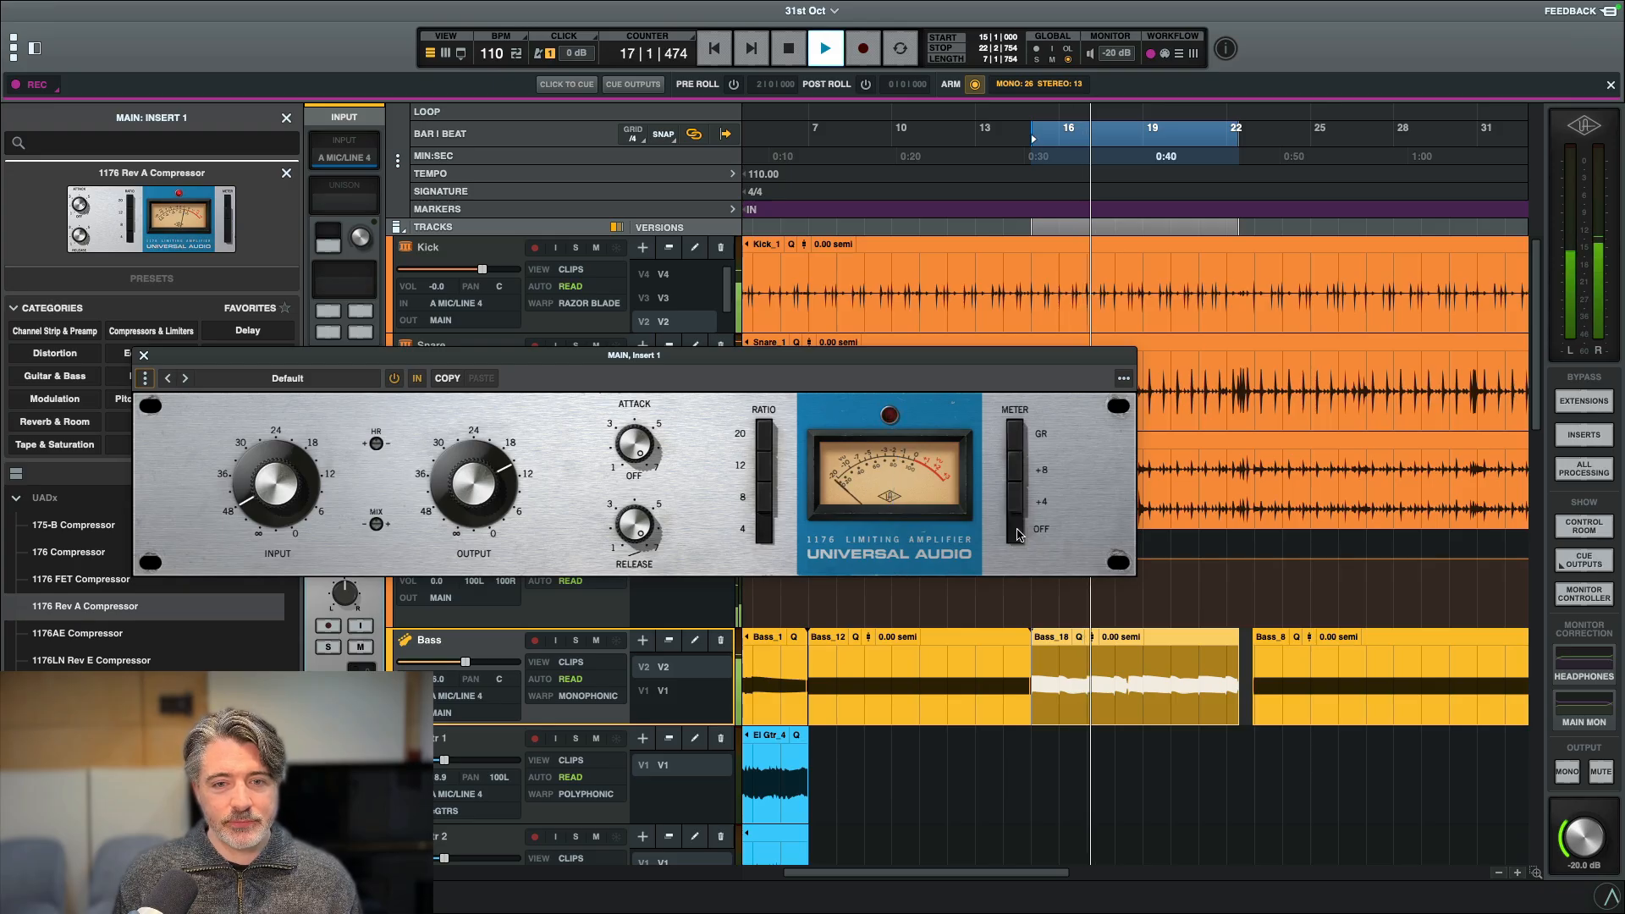
left_click(1017, 446)
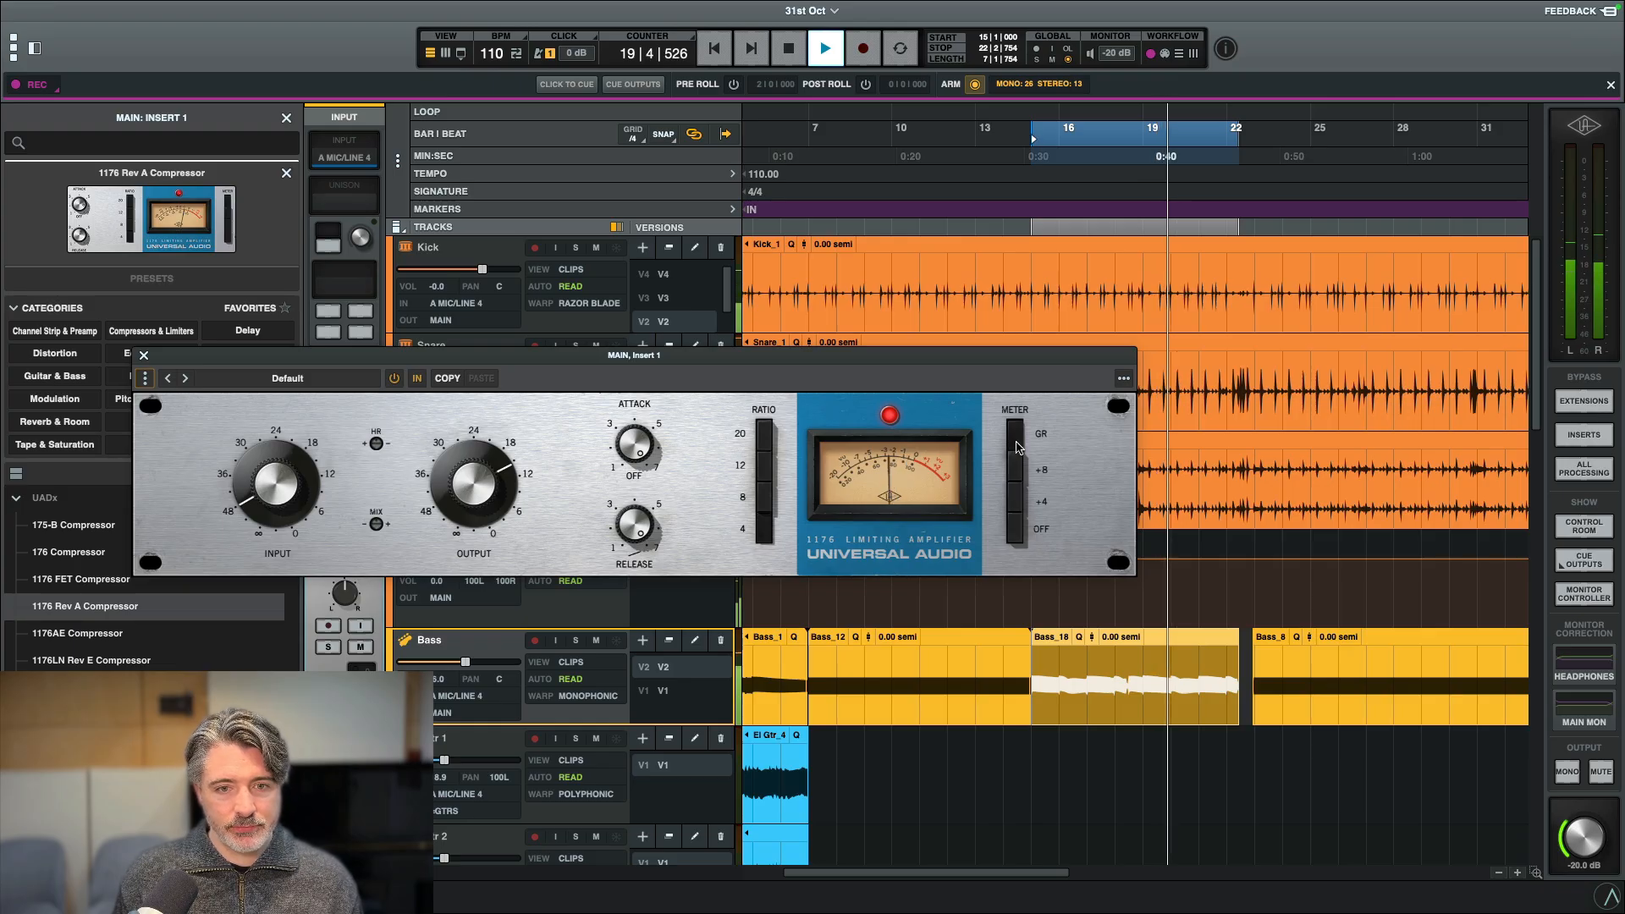
left_click(1017, 534)
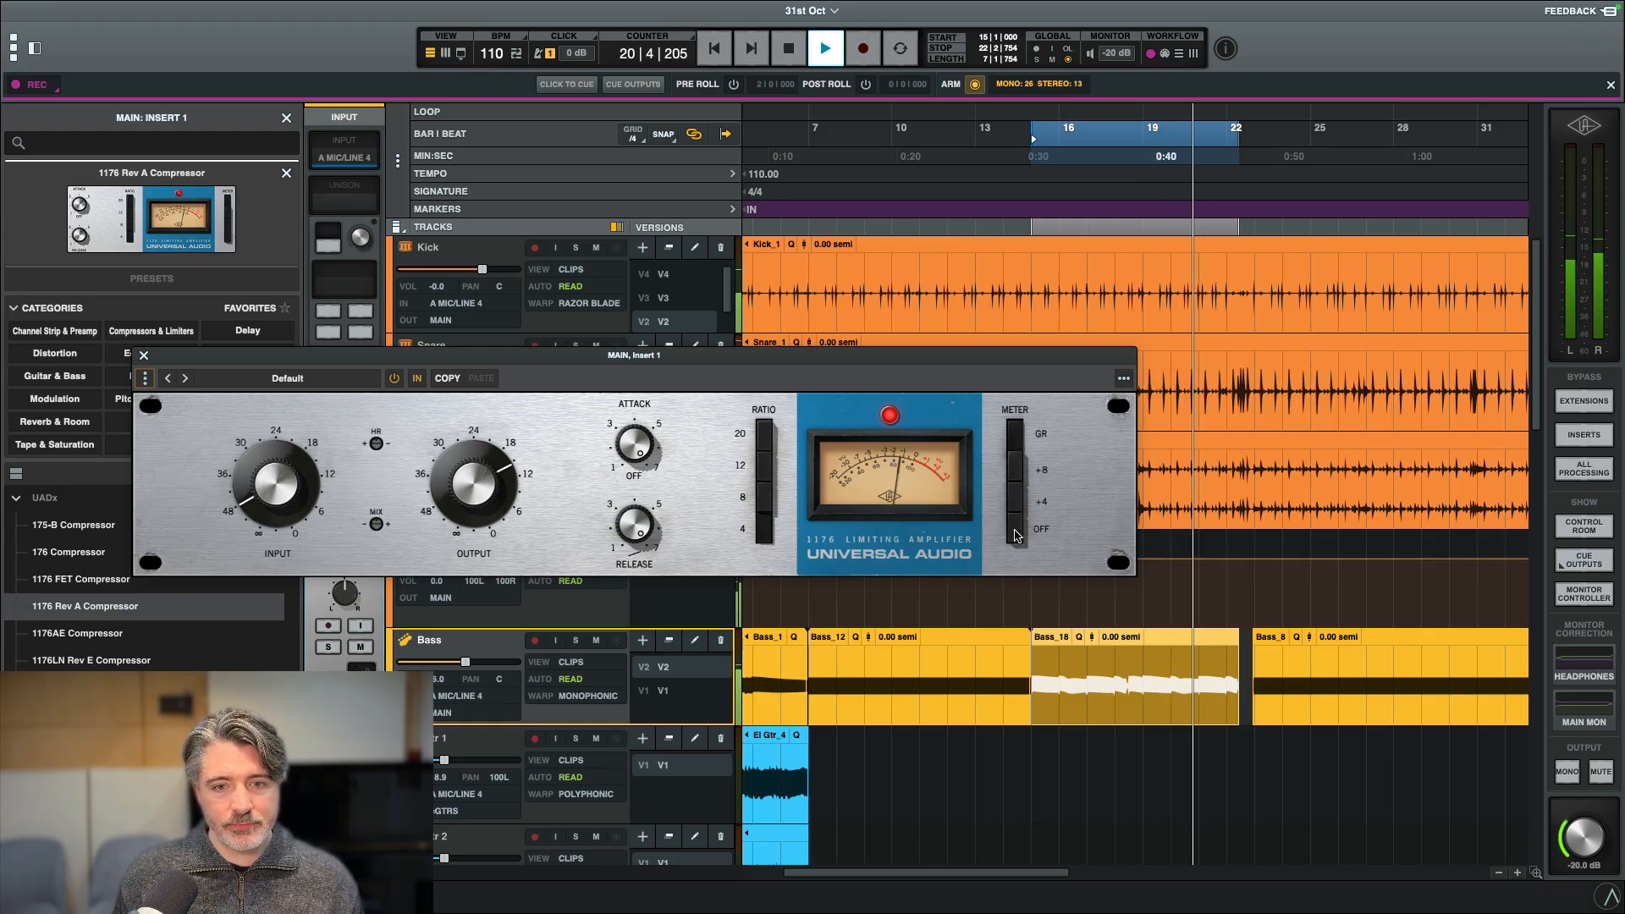
left_click(1019, 447)
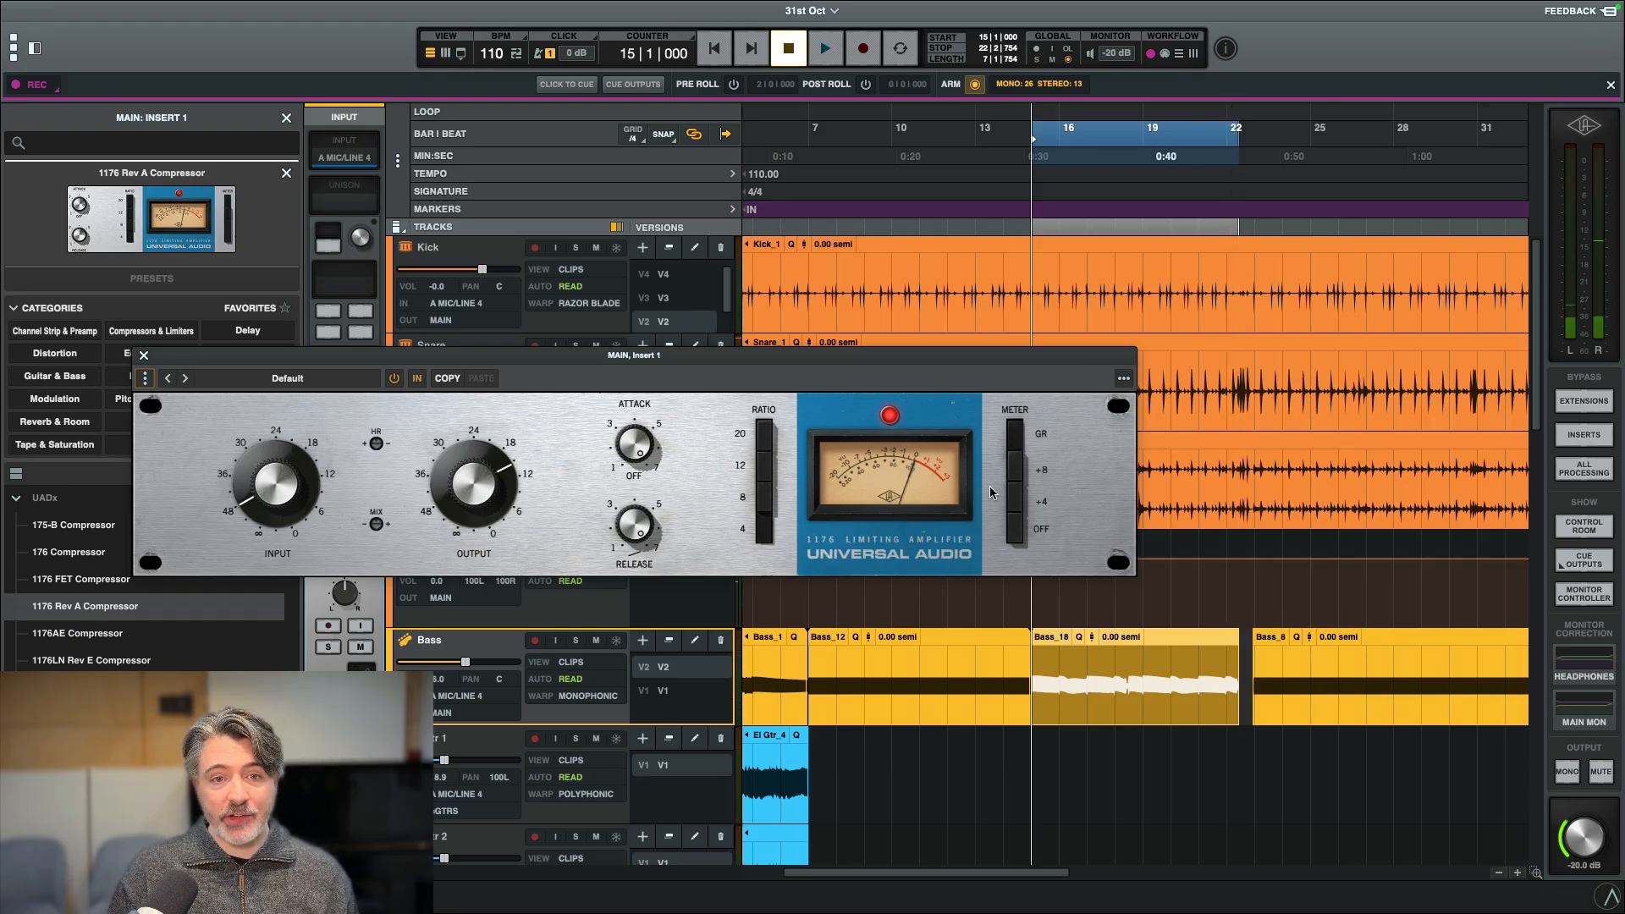
Return to the song start, play the intro with the compressor off and on, and stop playback.
key("Return")
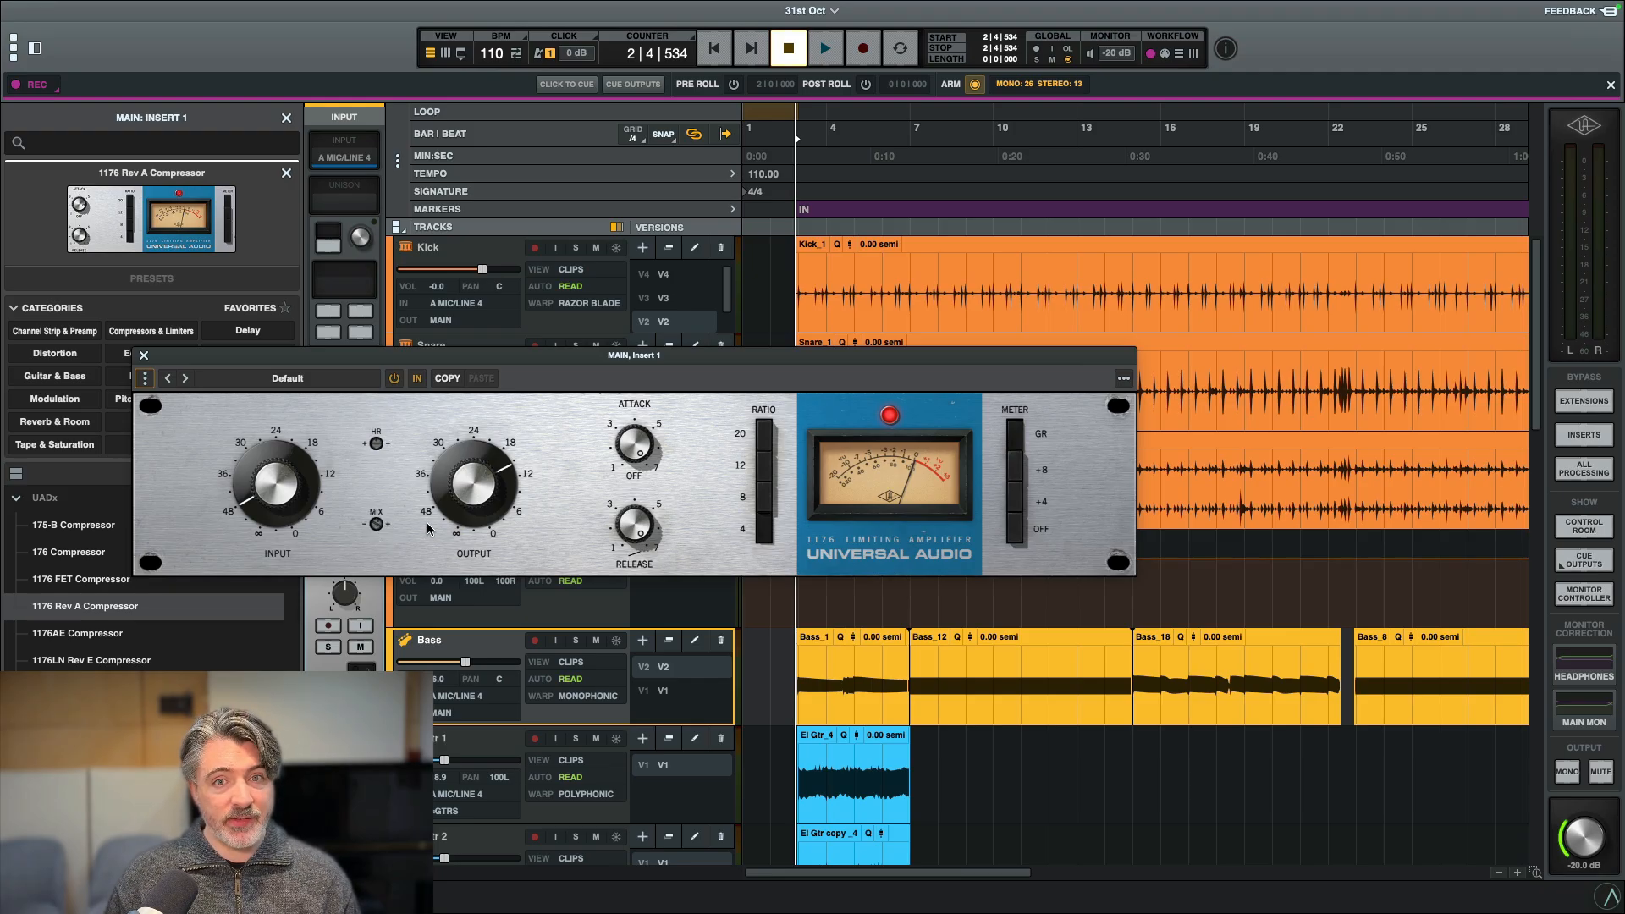
key("space")
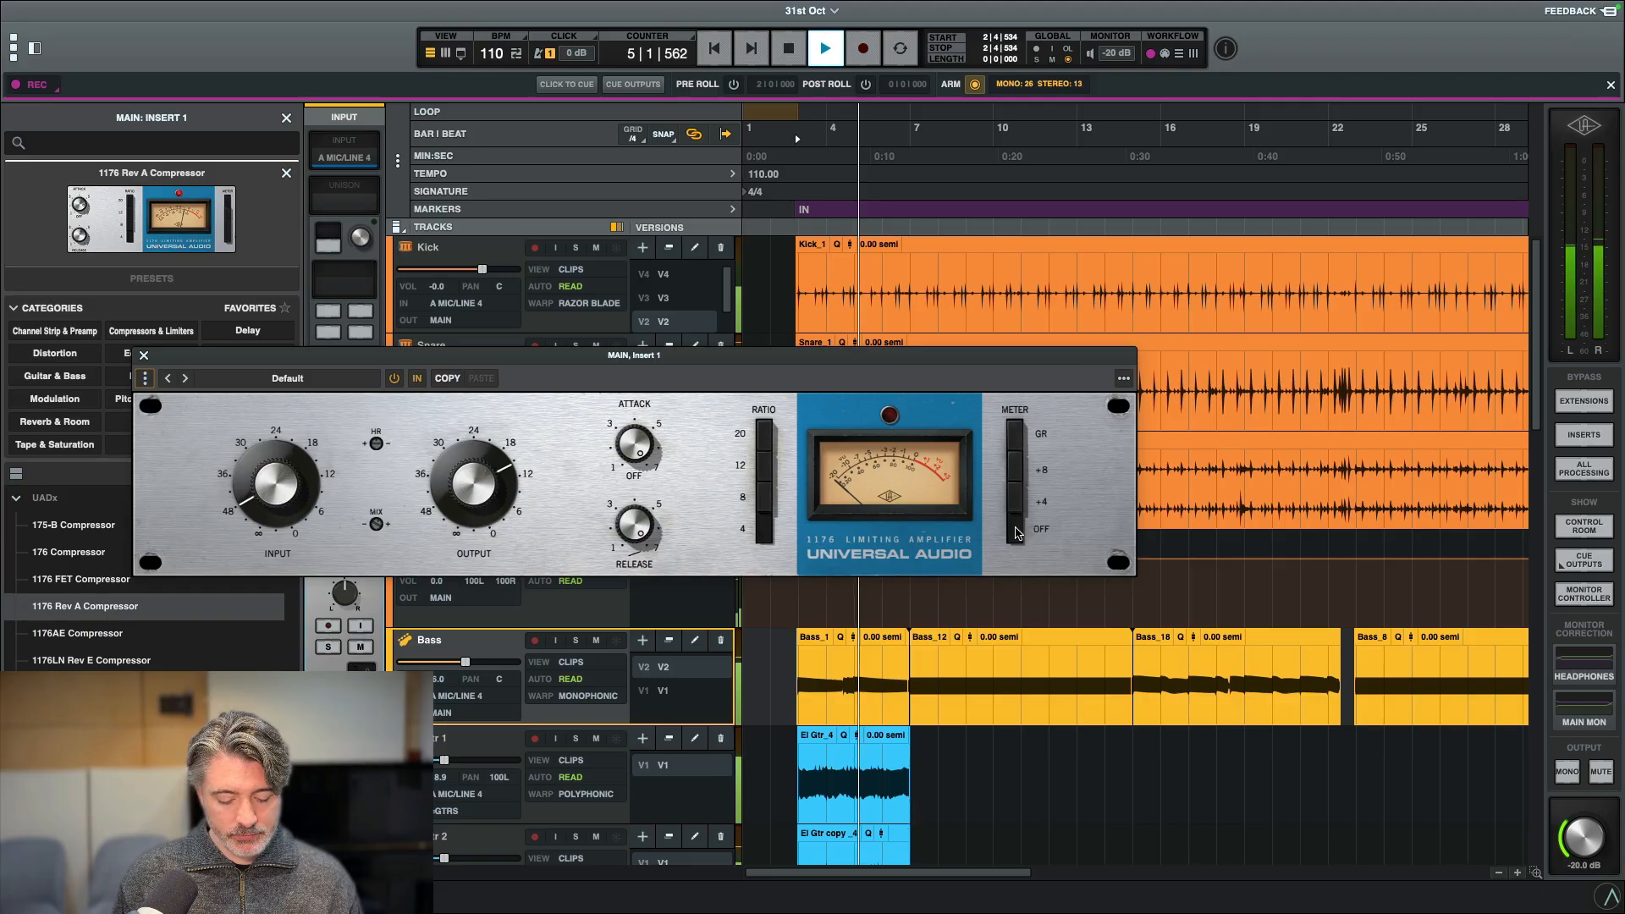
left_click(1018, 440)
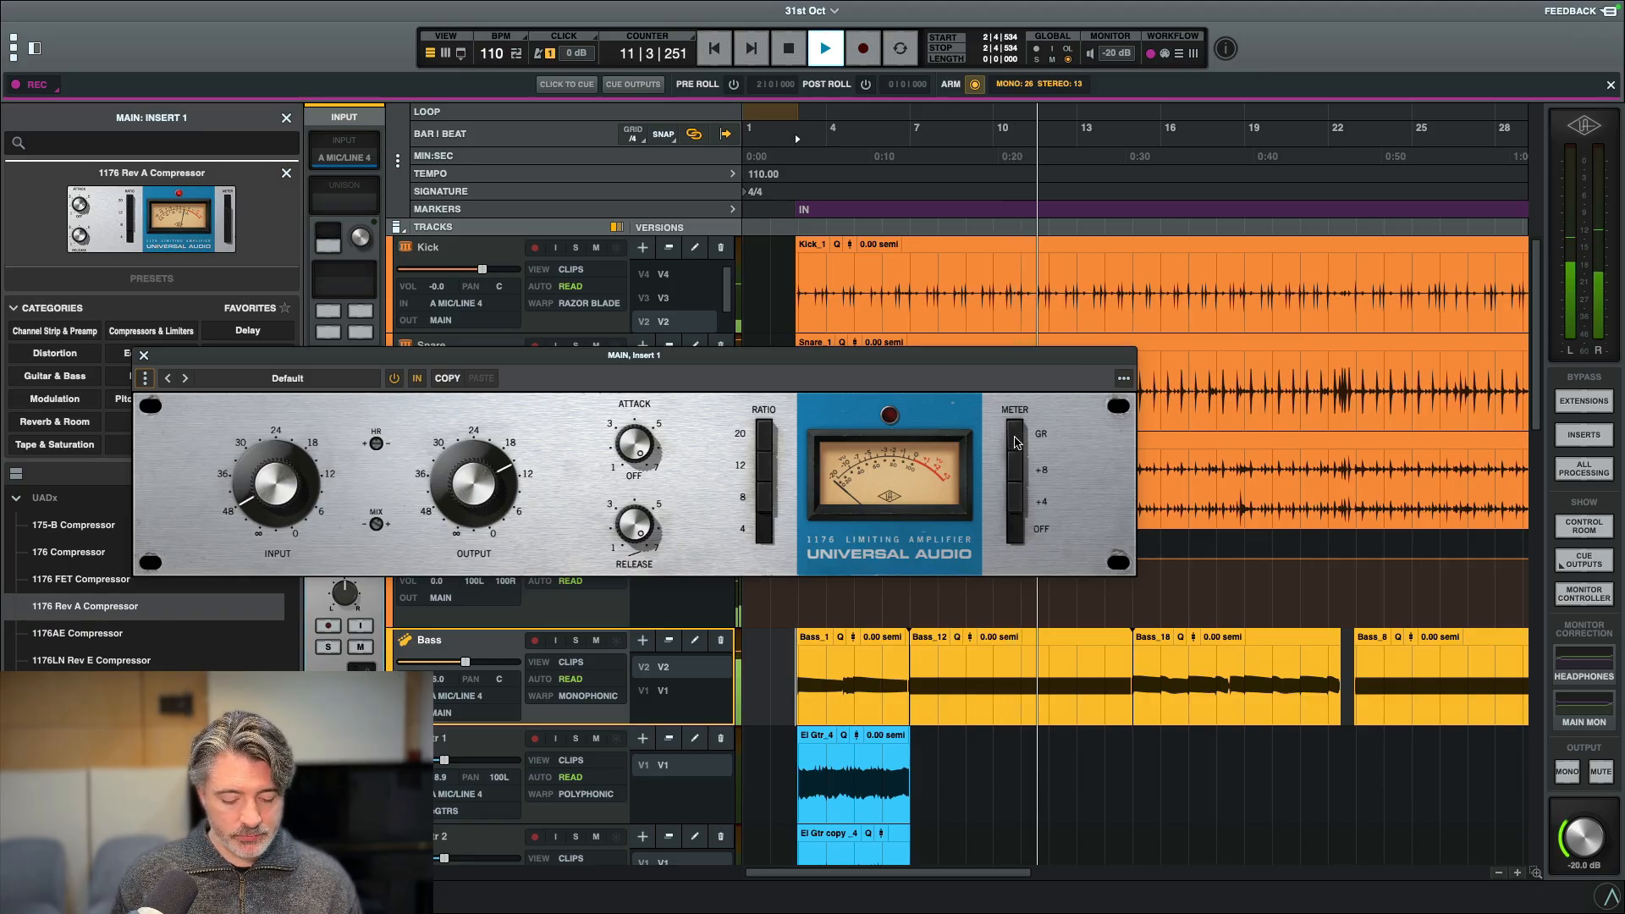
left_click(1016, 442)
key("space")
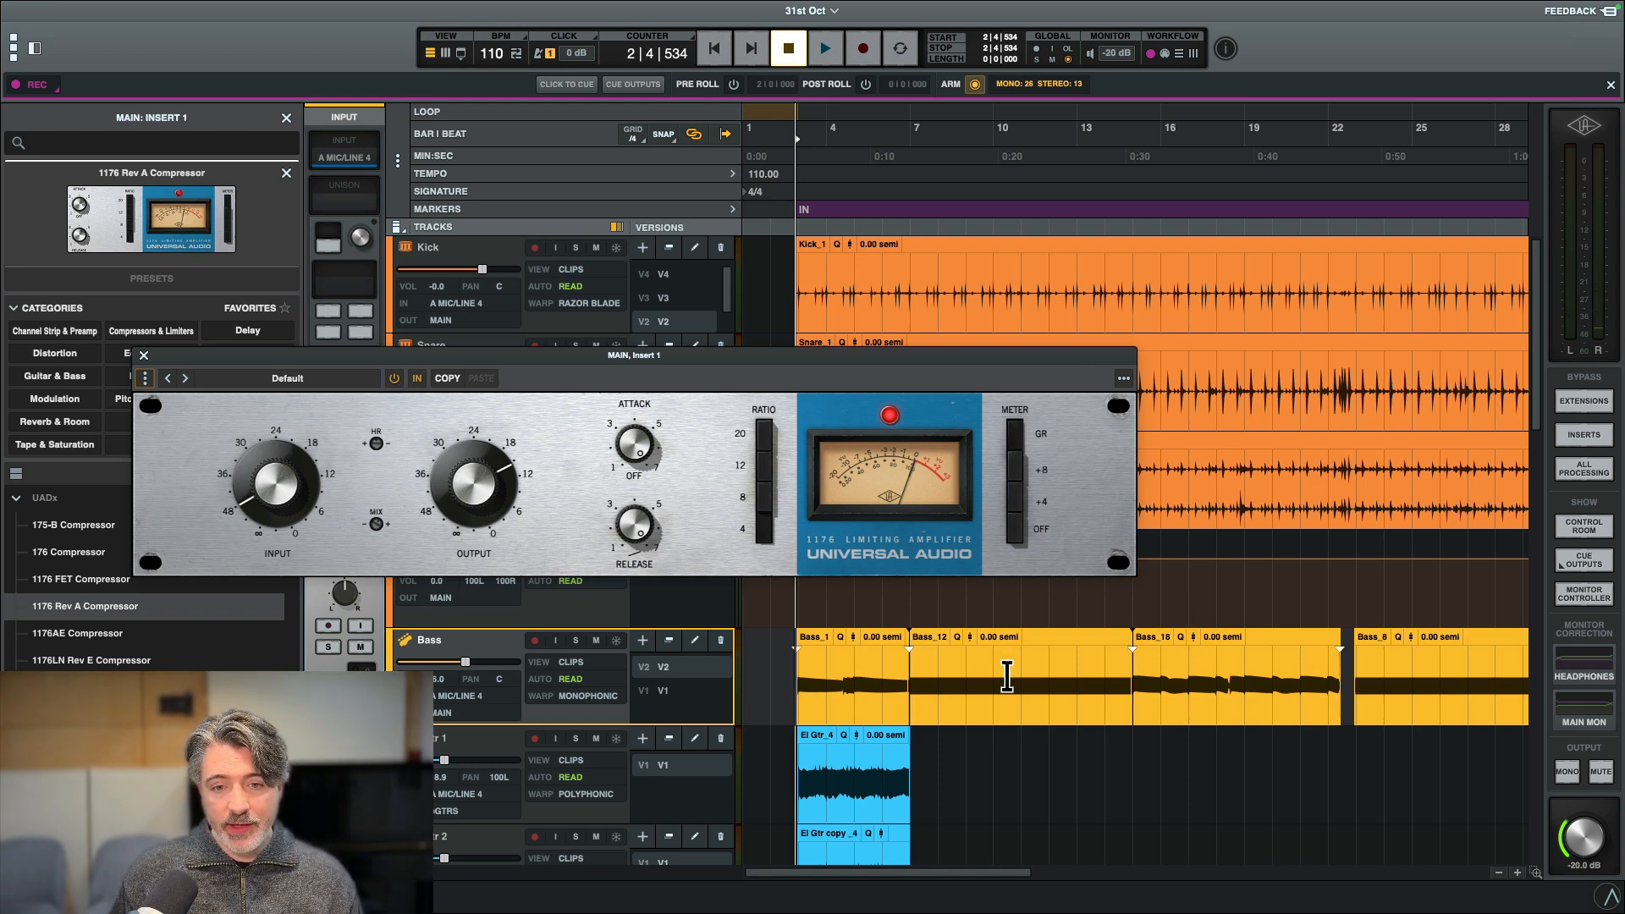
Select the Bass_12 clip and play its section twice, comparing the mix with the compressor bypassed and active.
left_click(1060, 645)
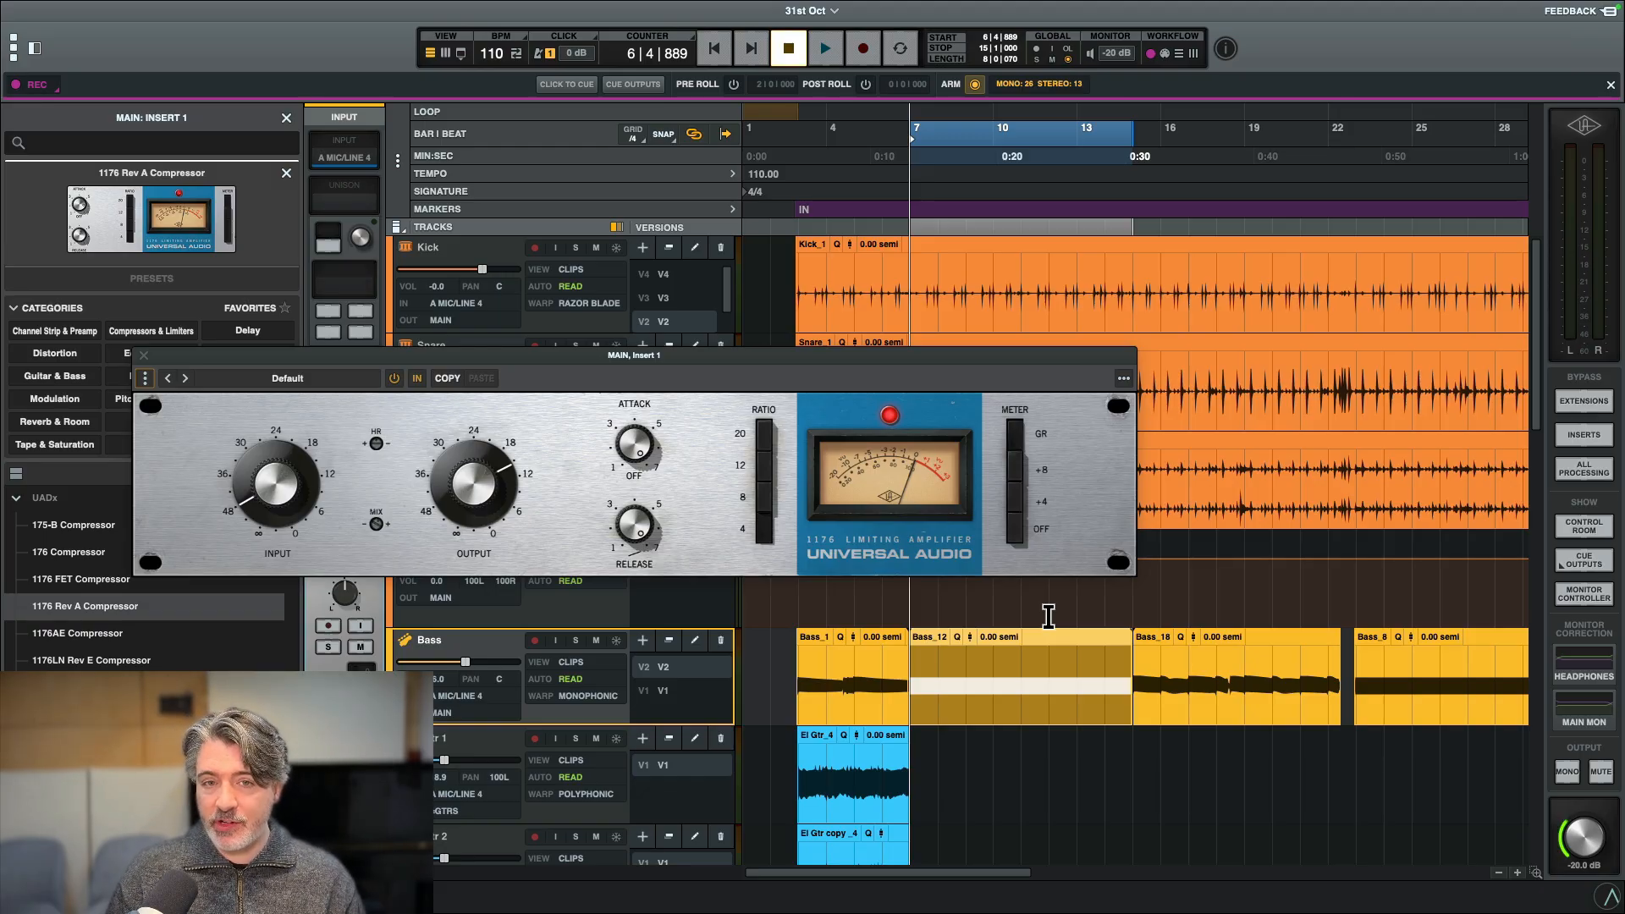
key("space")
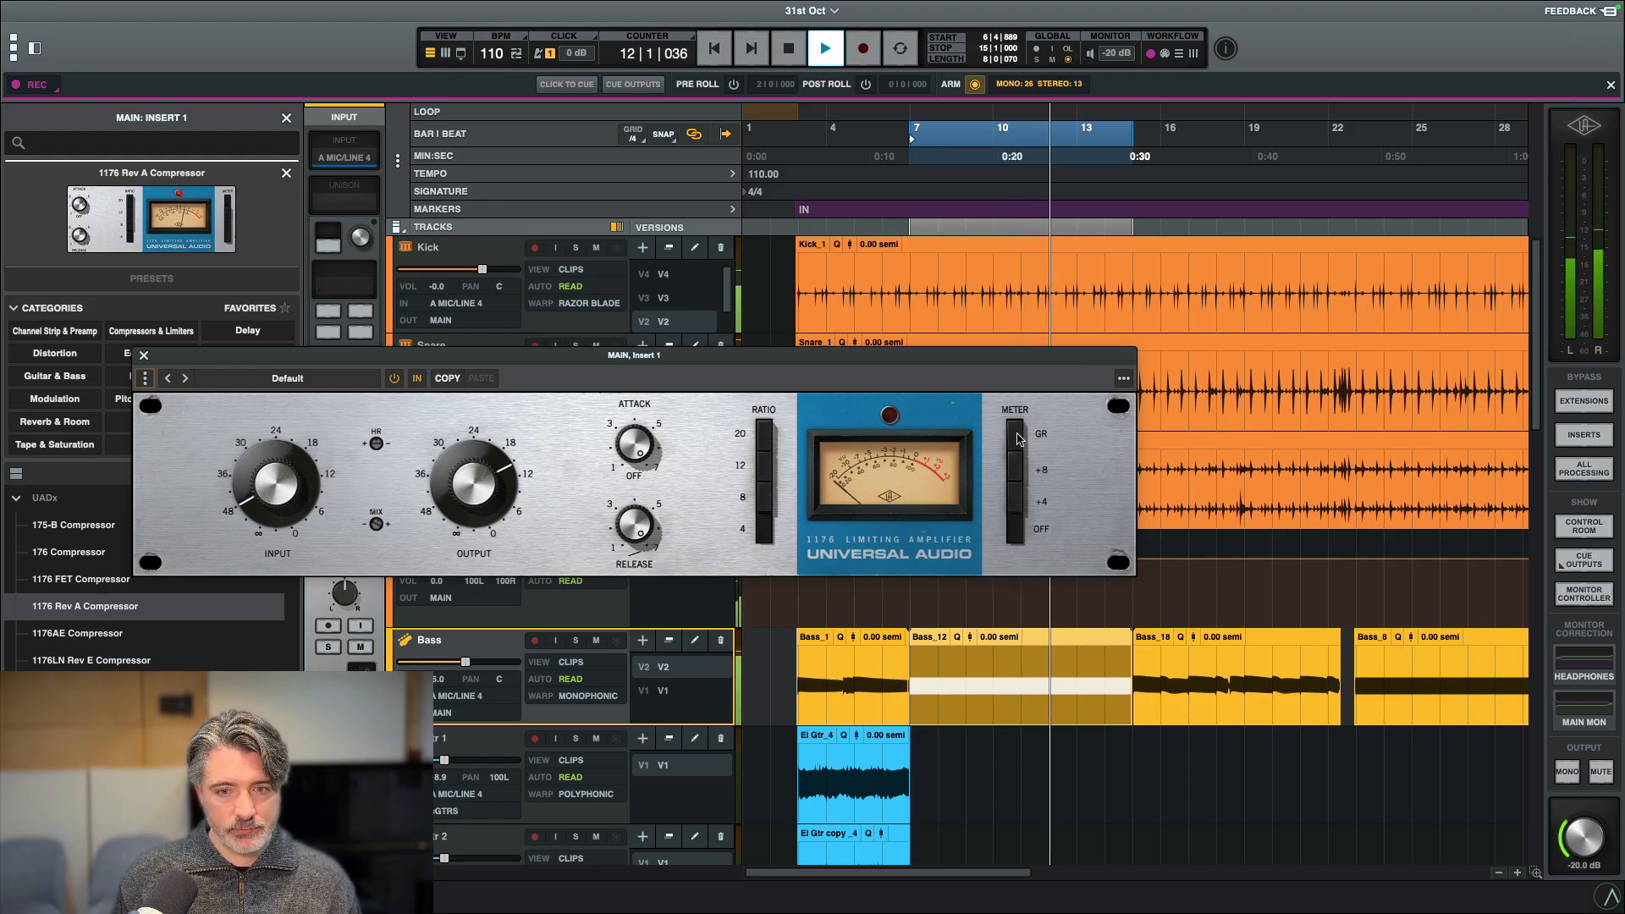
key("space")
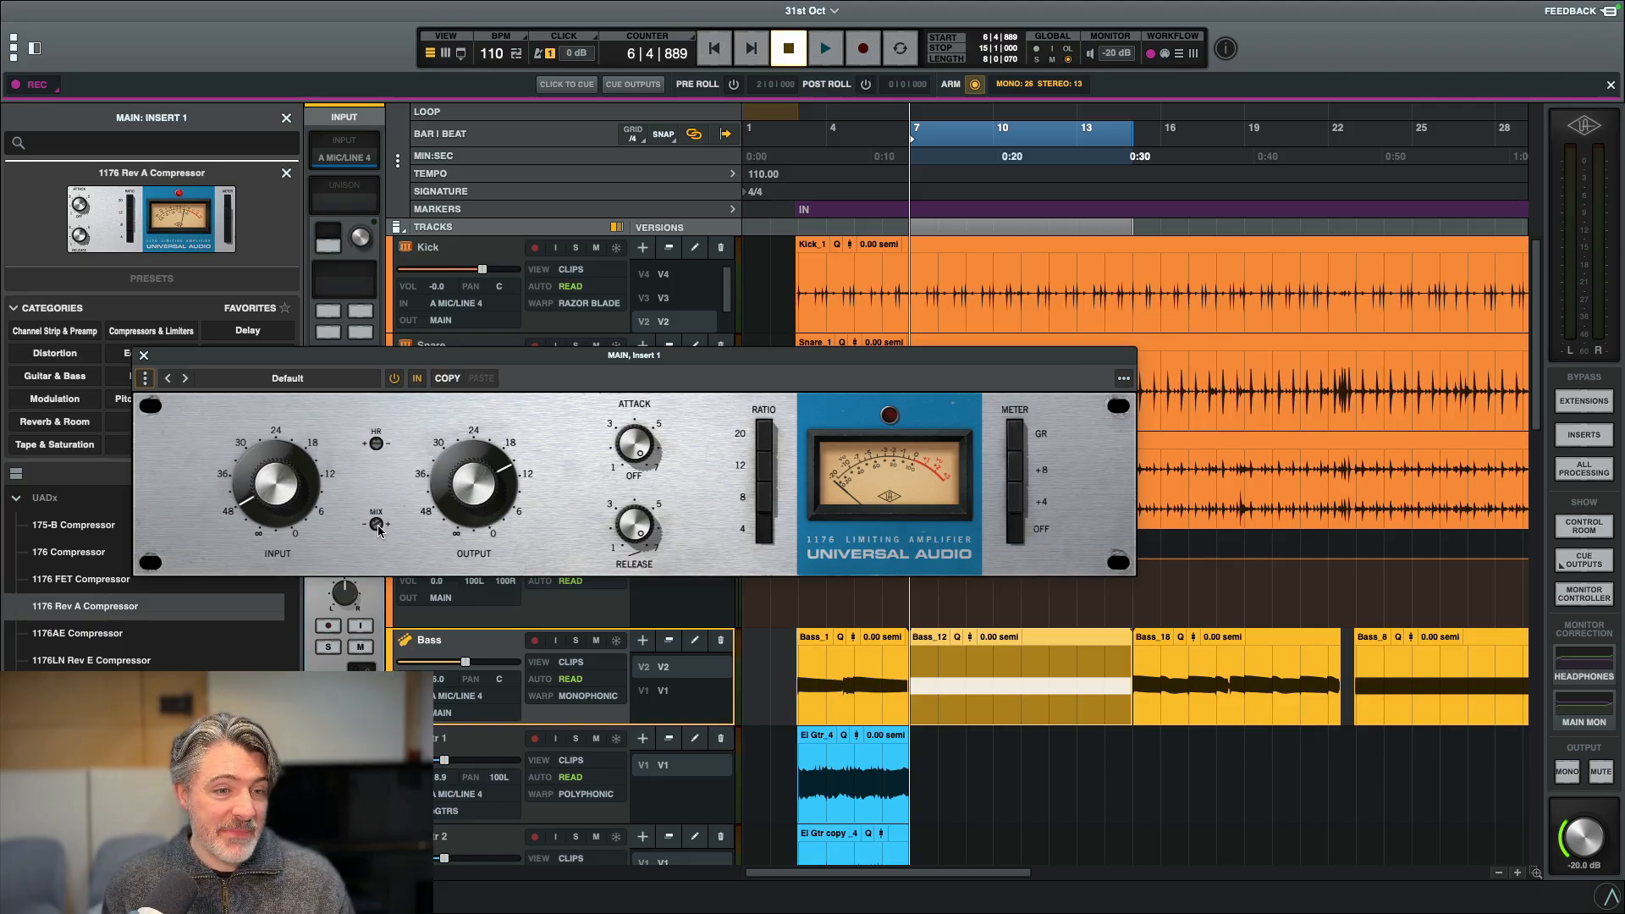
key("space")
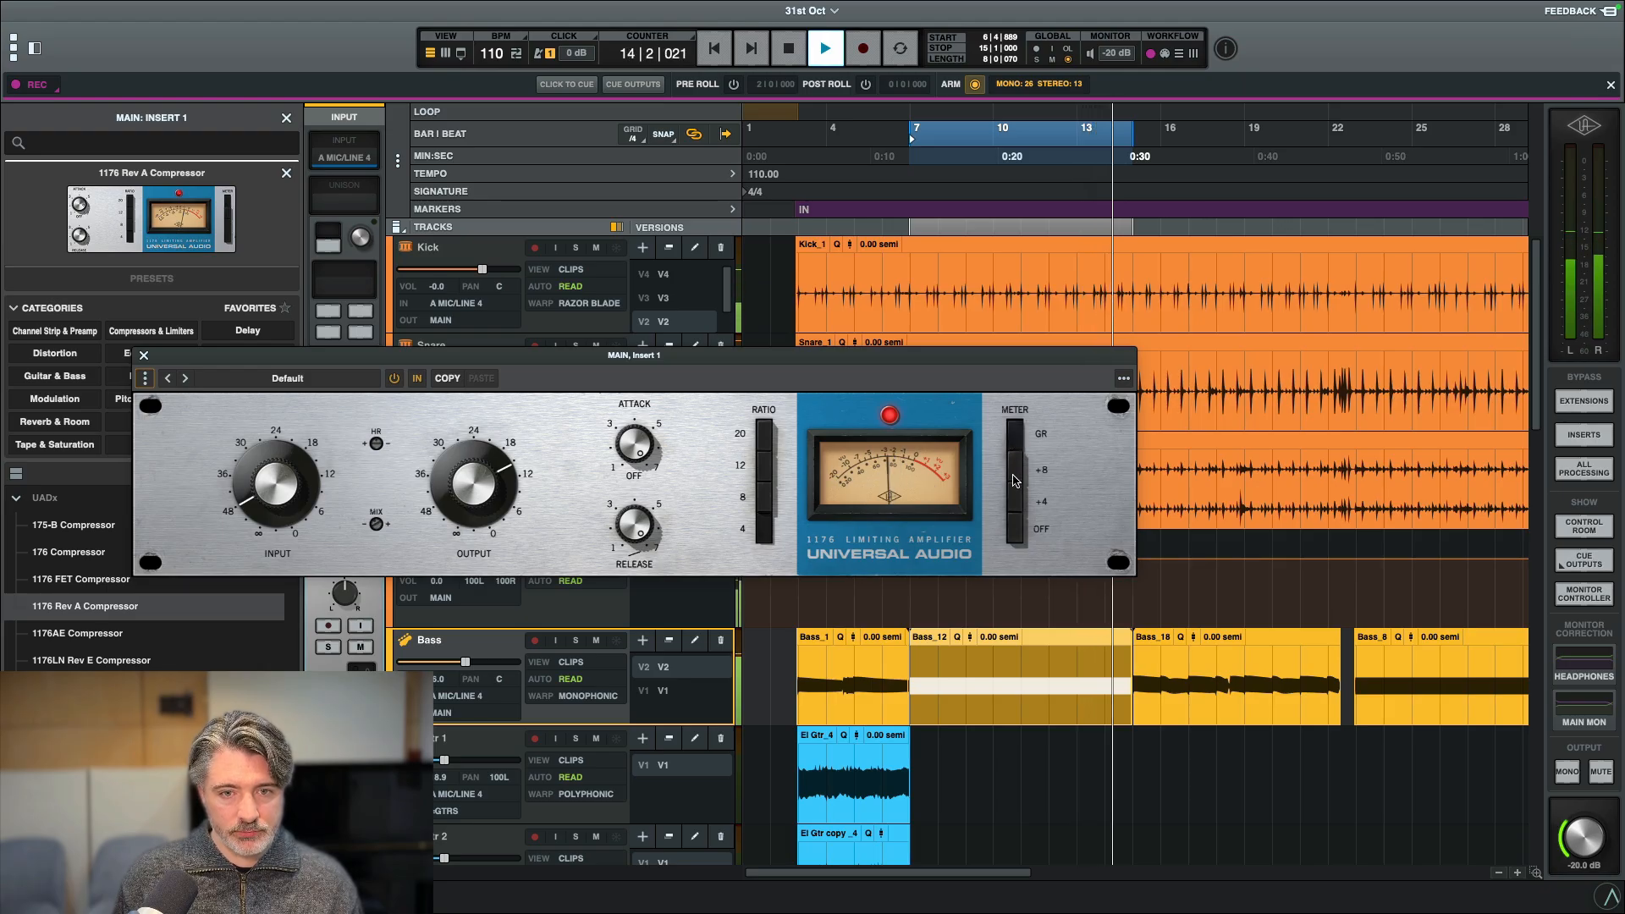
key("space")
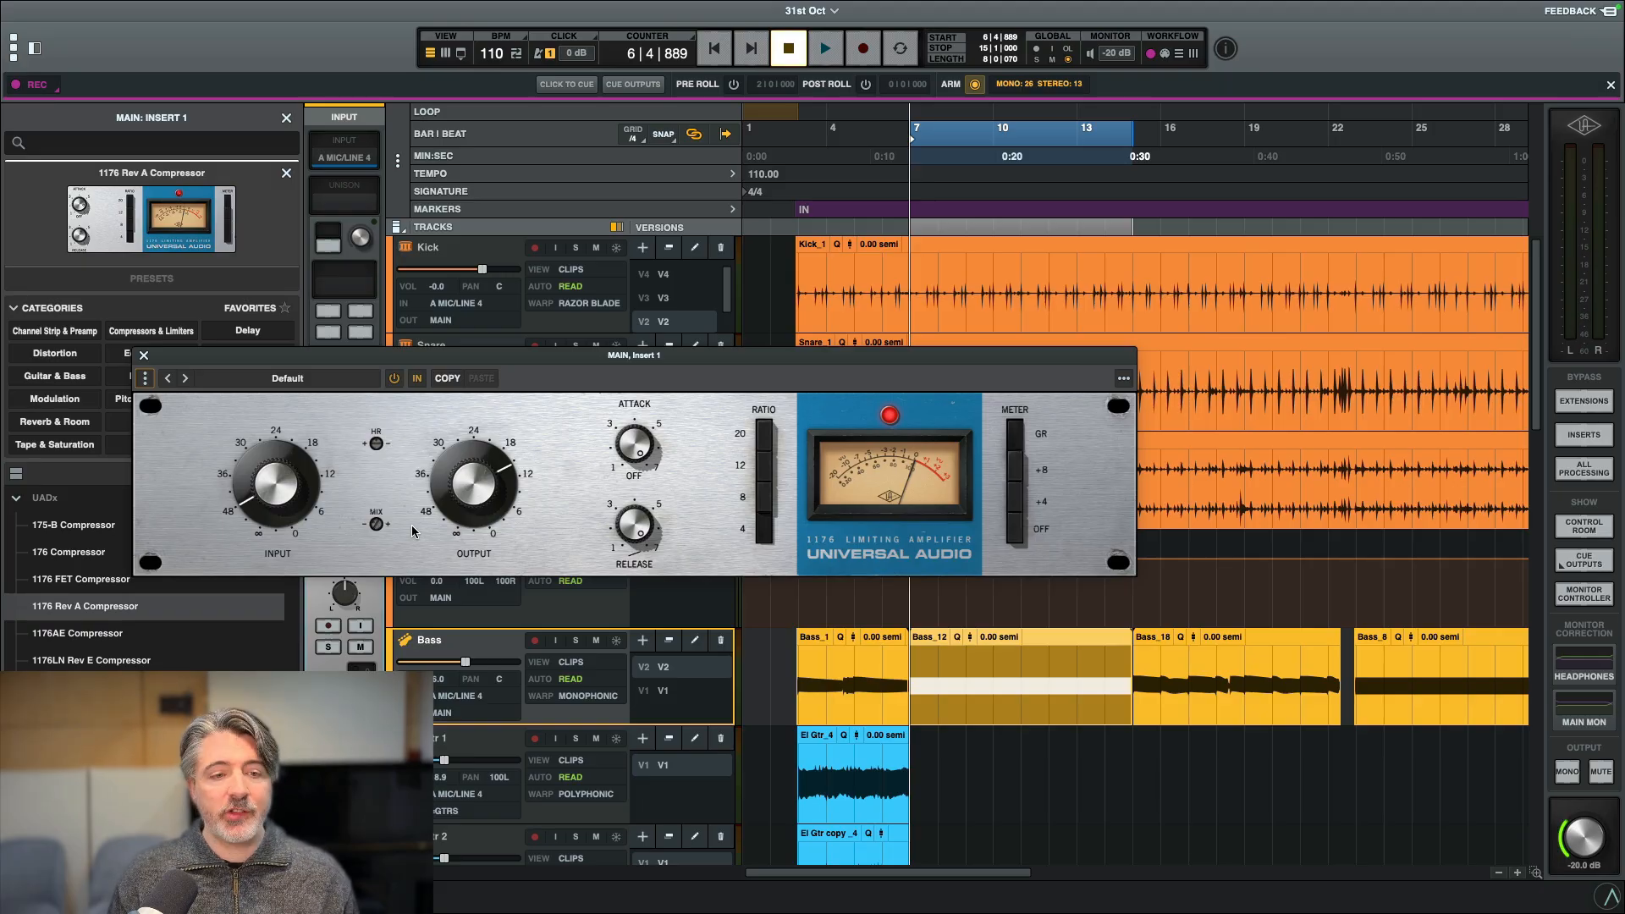
Replay the Bass_12 section with the monitor level raised to -17 dB, stop, and return to the song start.
key("space")
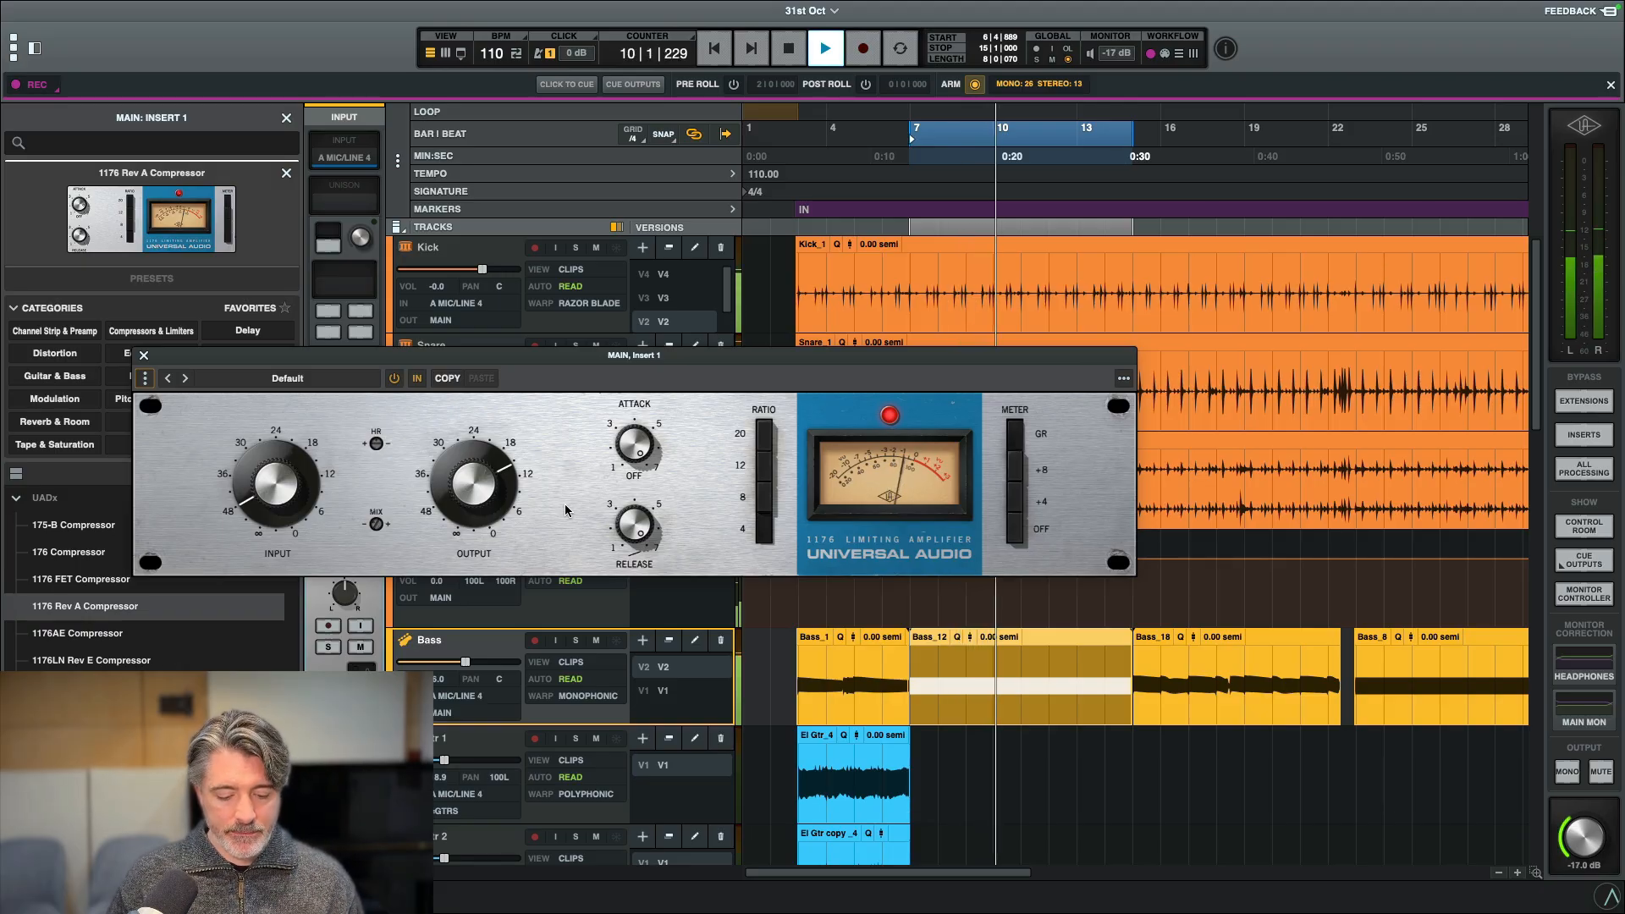
key("space")
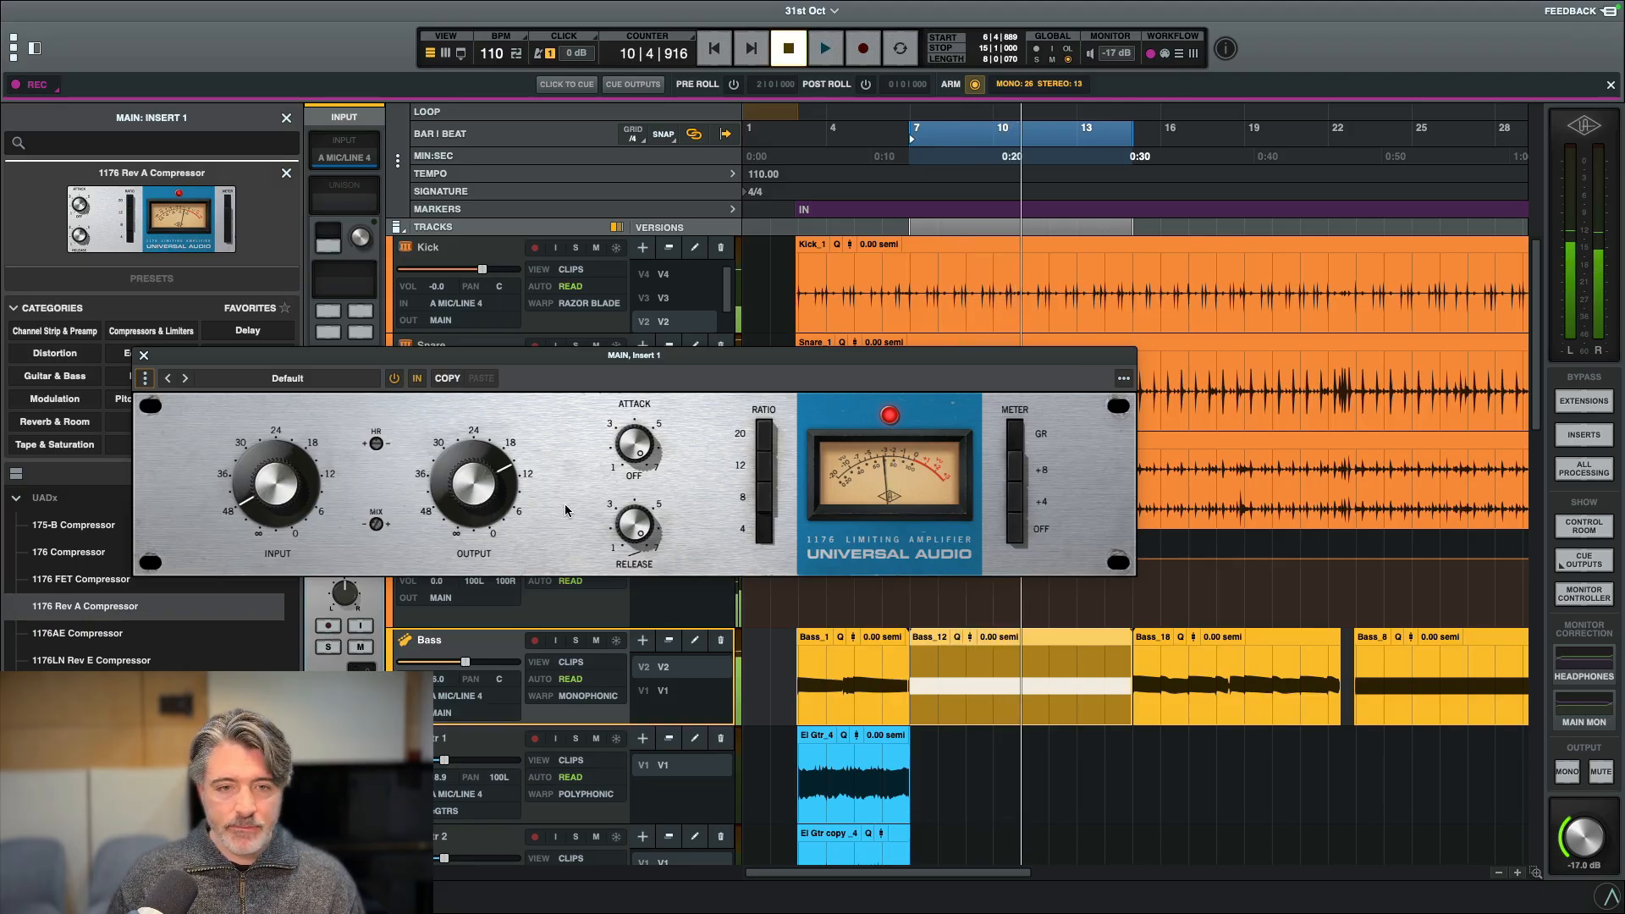
left_click(794, 360)
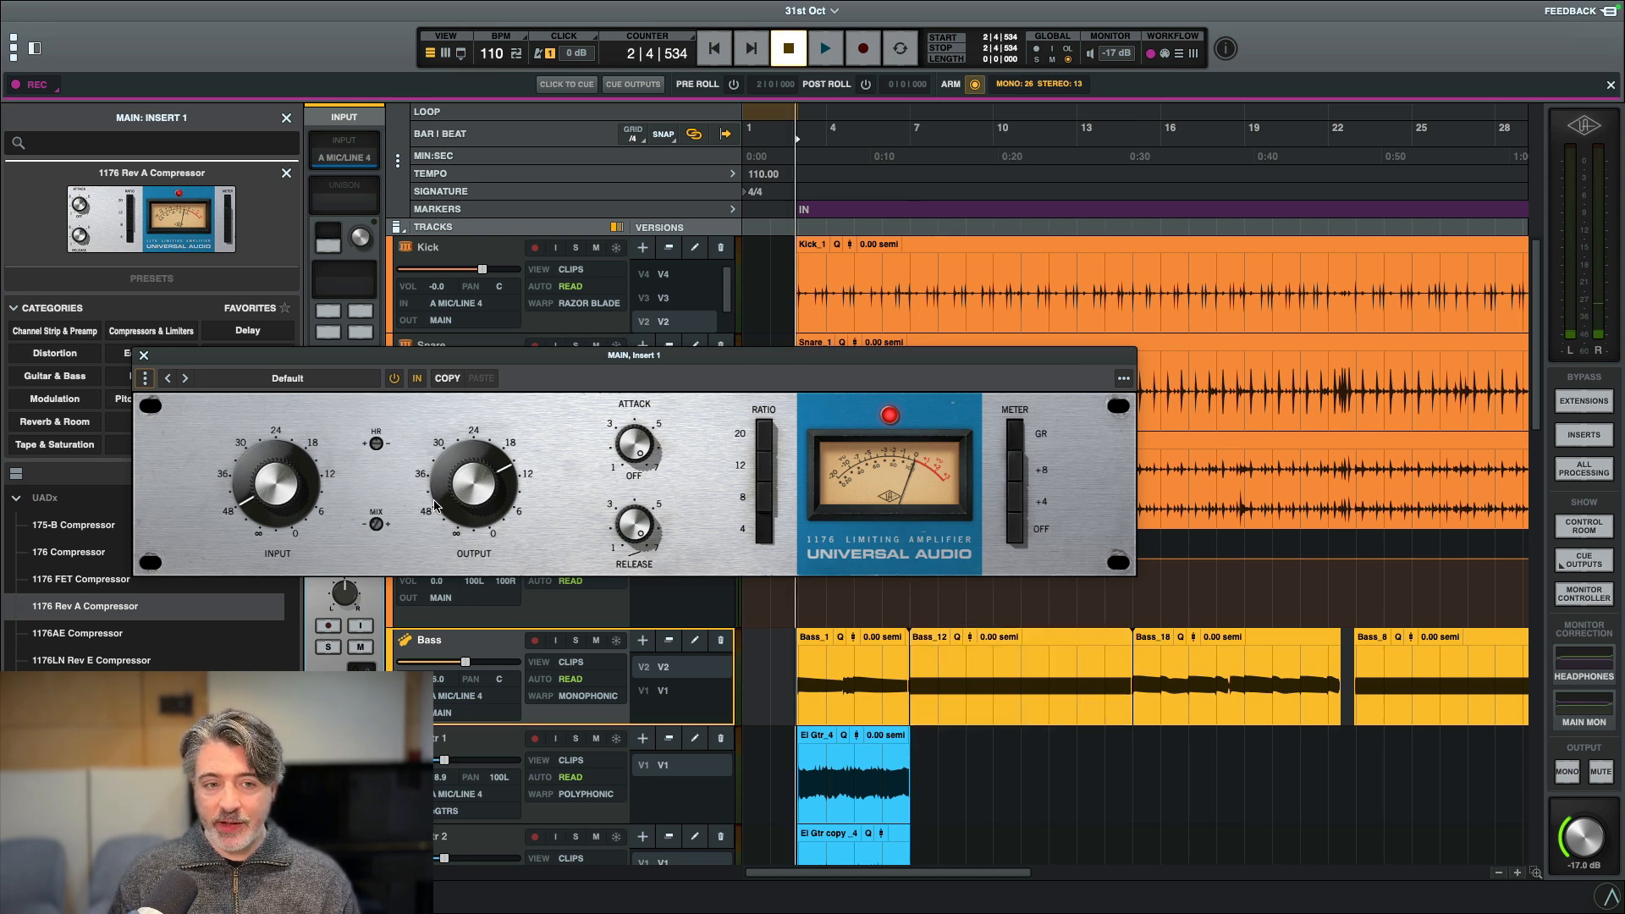
With playback stopped, toggle the compressor's meter switch between OFF and GR, leaving the compressor active.
left_click(1015, 476)
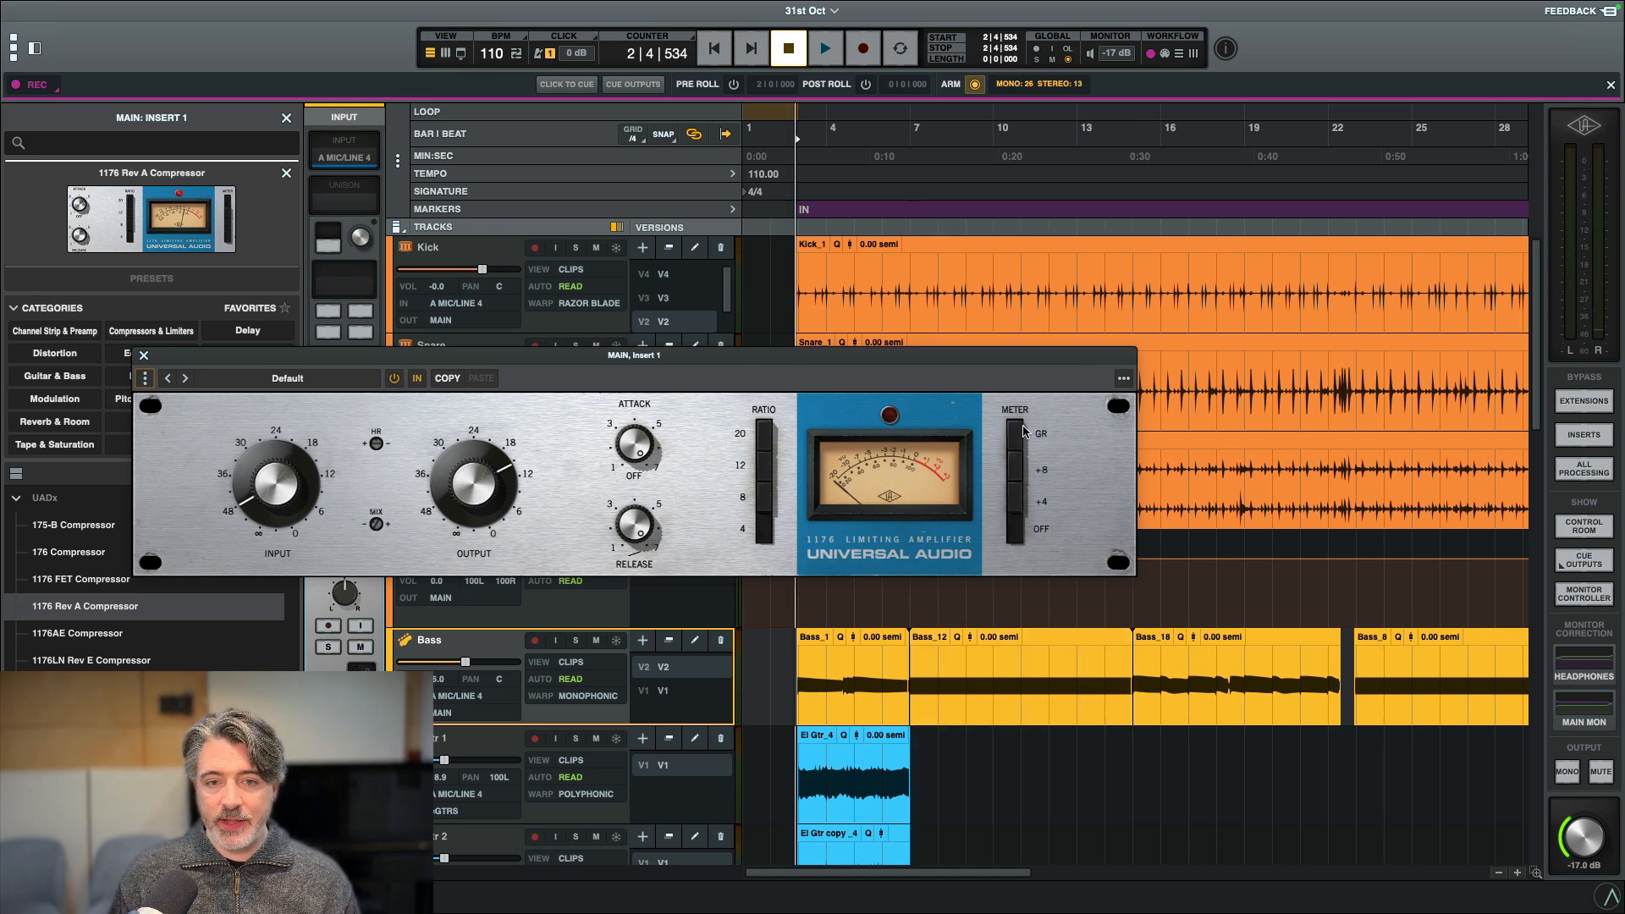
left_click(1017, 468)
left_click(1016, 437)
left_click(1016, 531)
left_click(1019, 467)
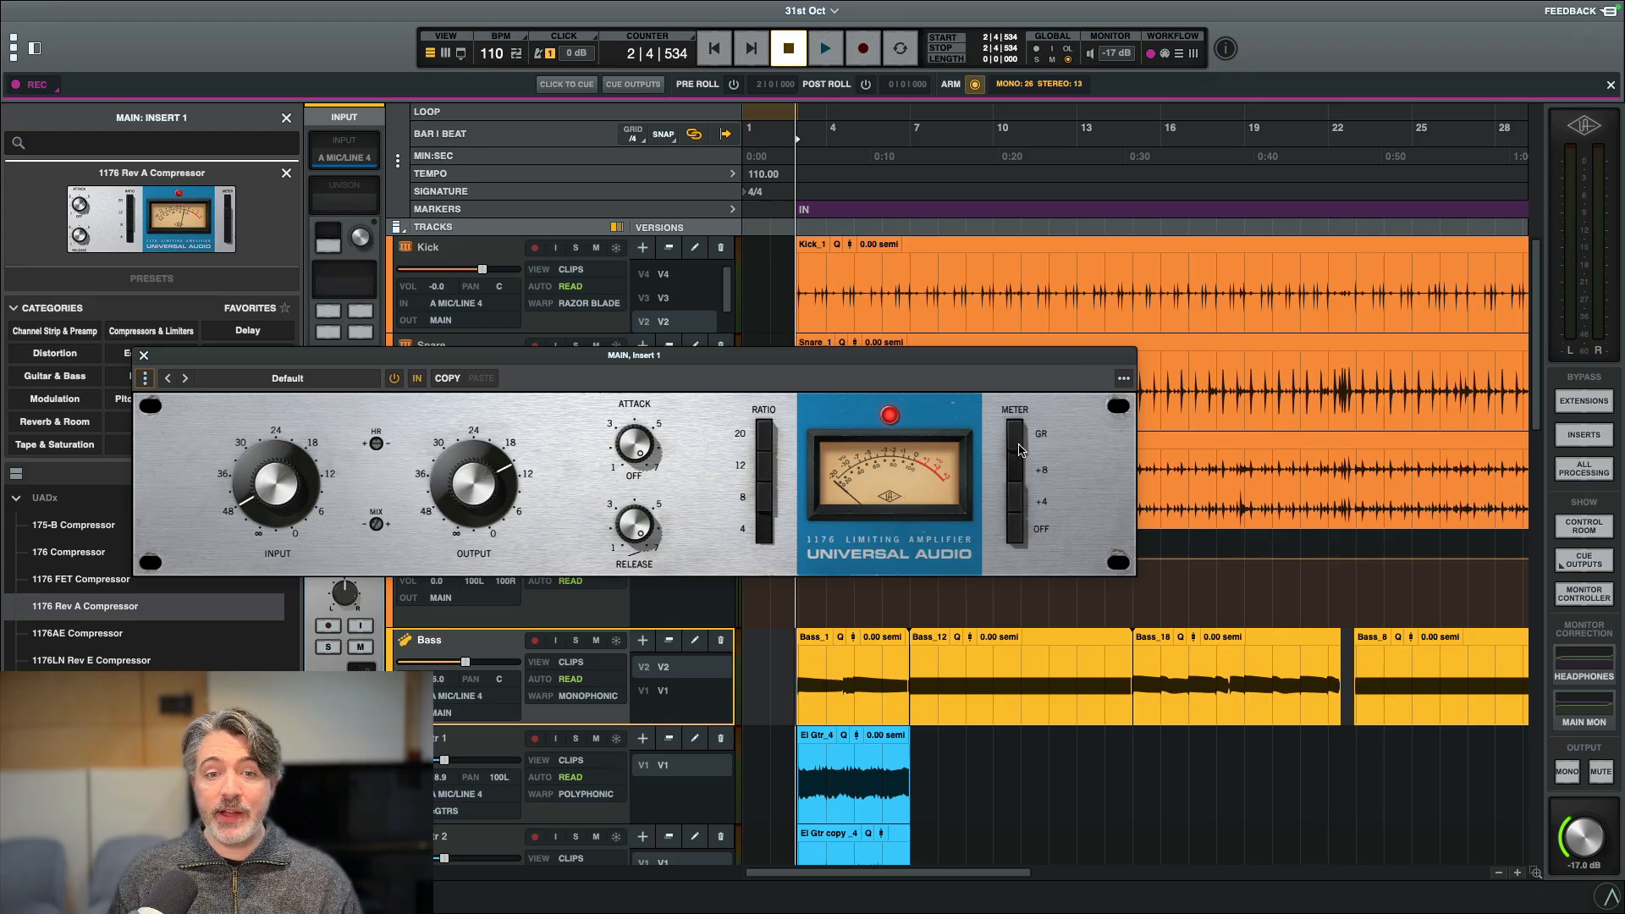
Activate the compressor with its meter switch at GR, play from the song start while alternating between OFF and GR, and stop playback.
left_click(1017, 437)
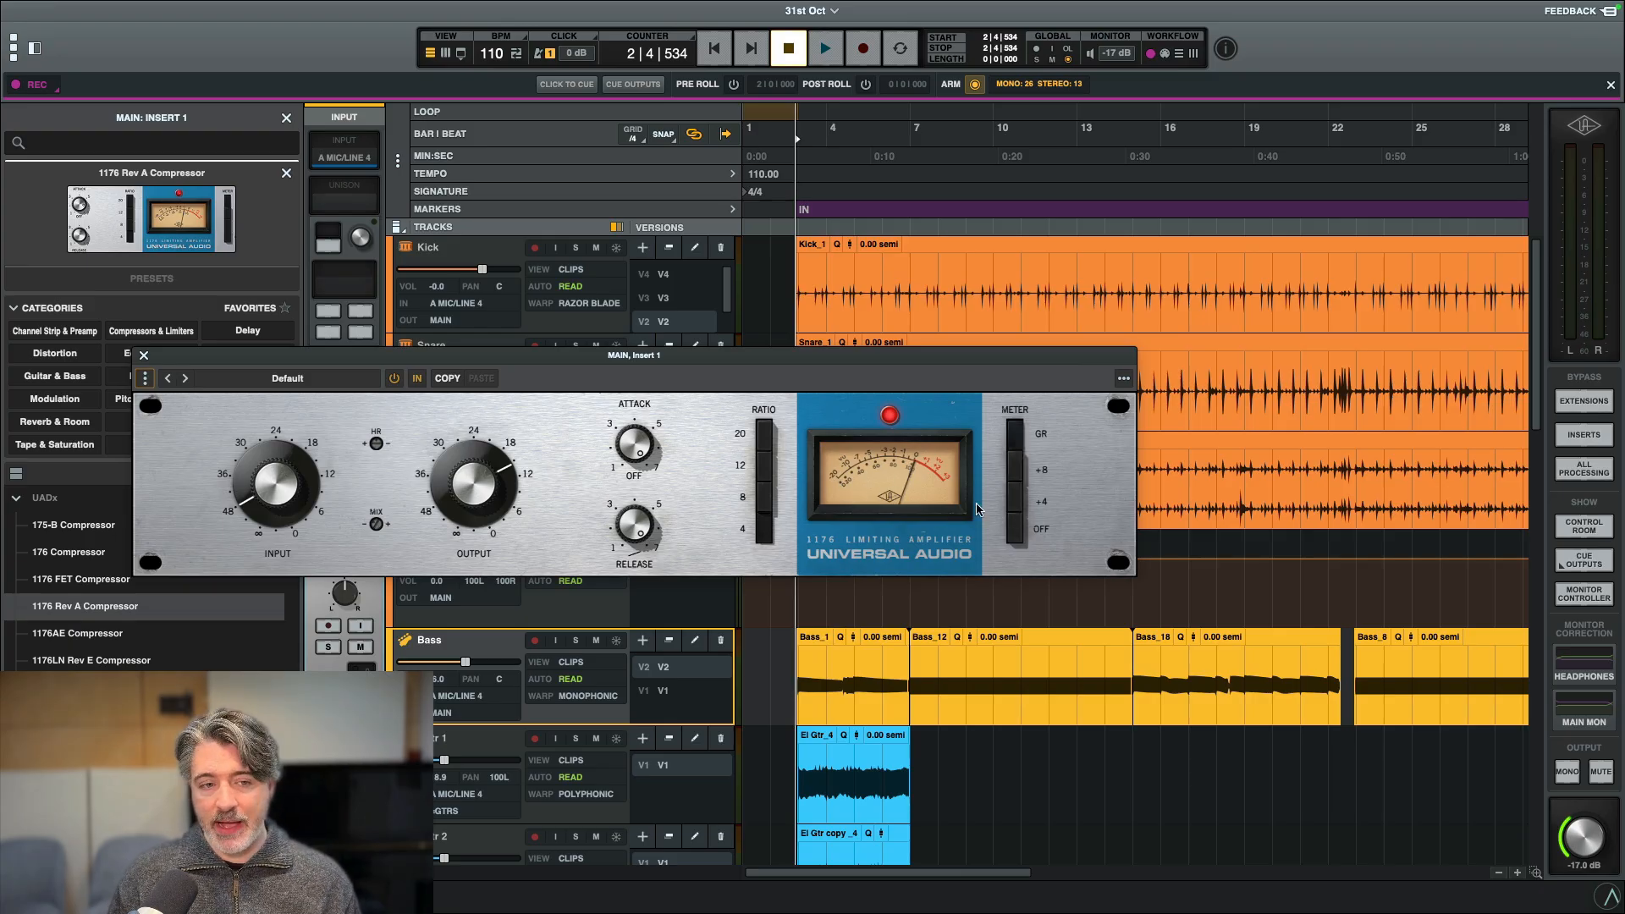
key("space")
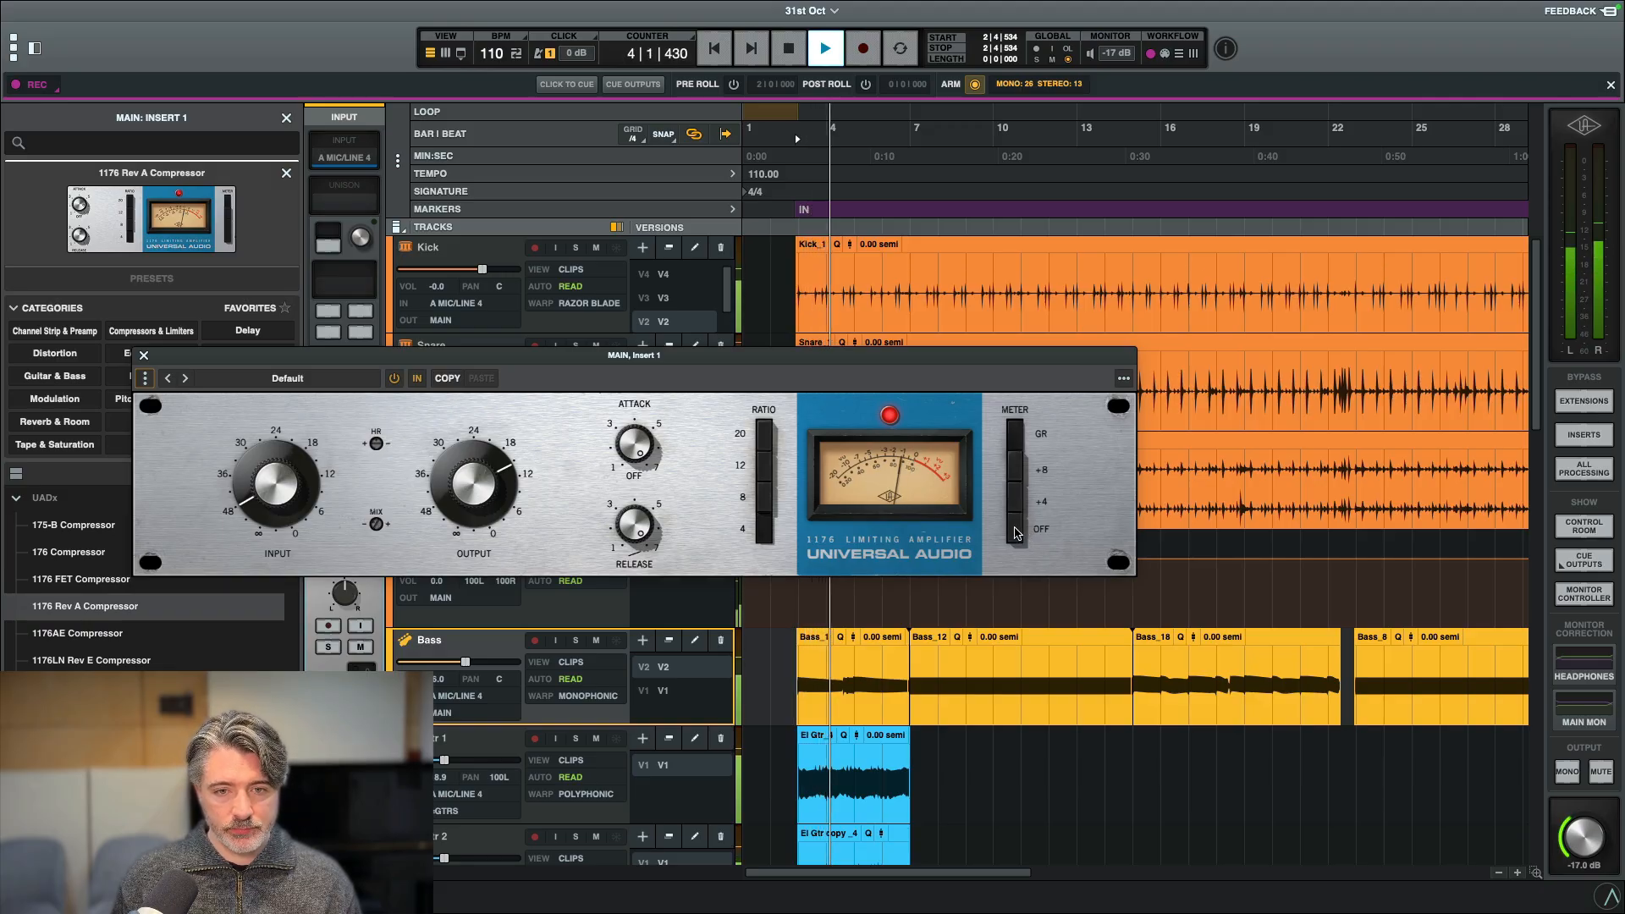
left_click(1018, 534)
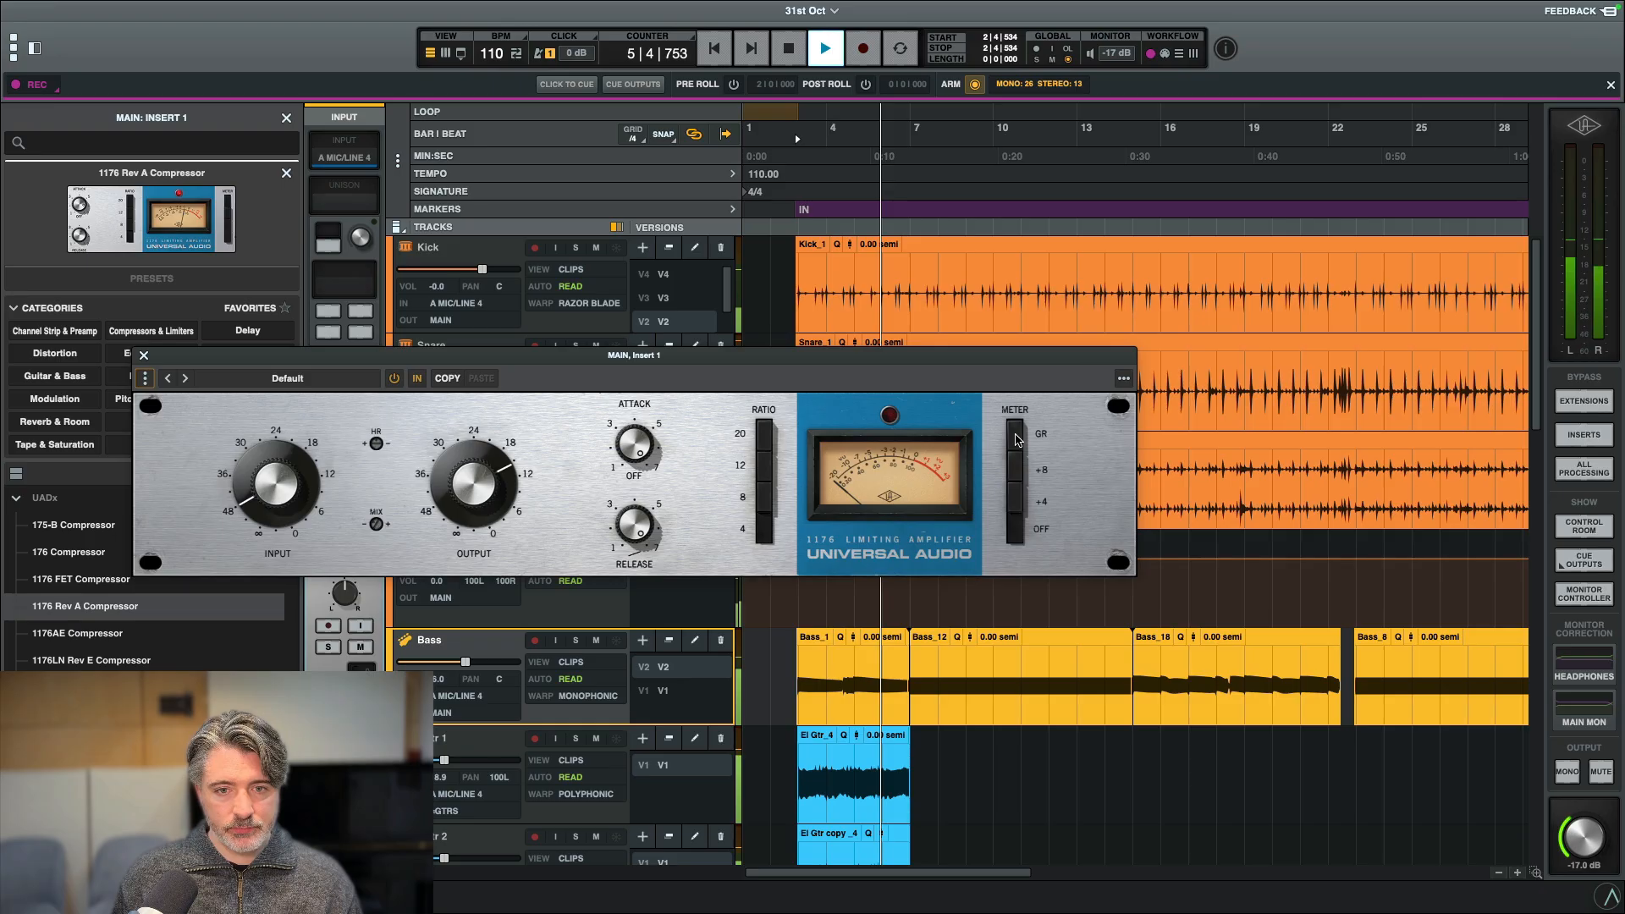
left_click(1016, 439)
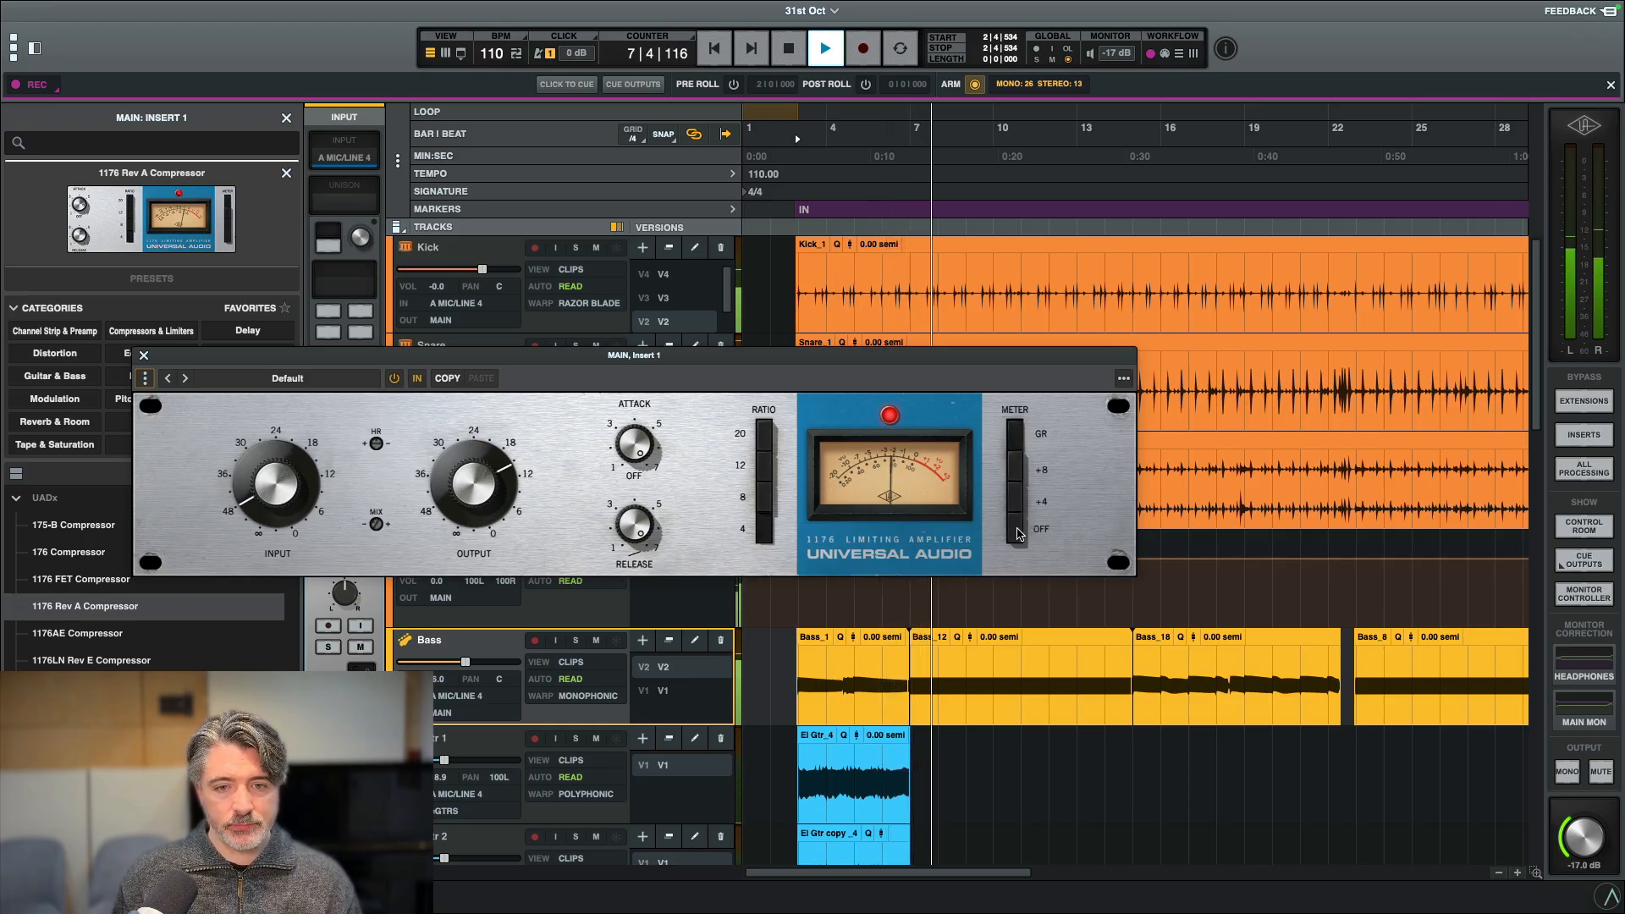
left_click(1017, 530)
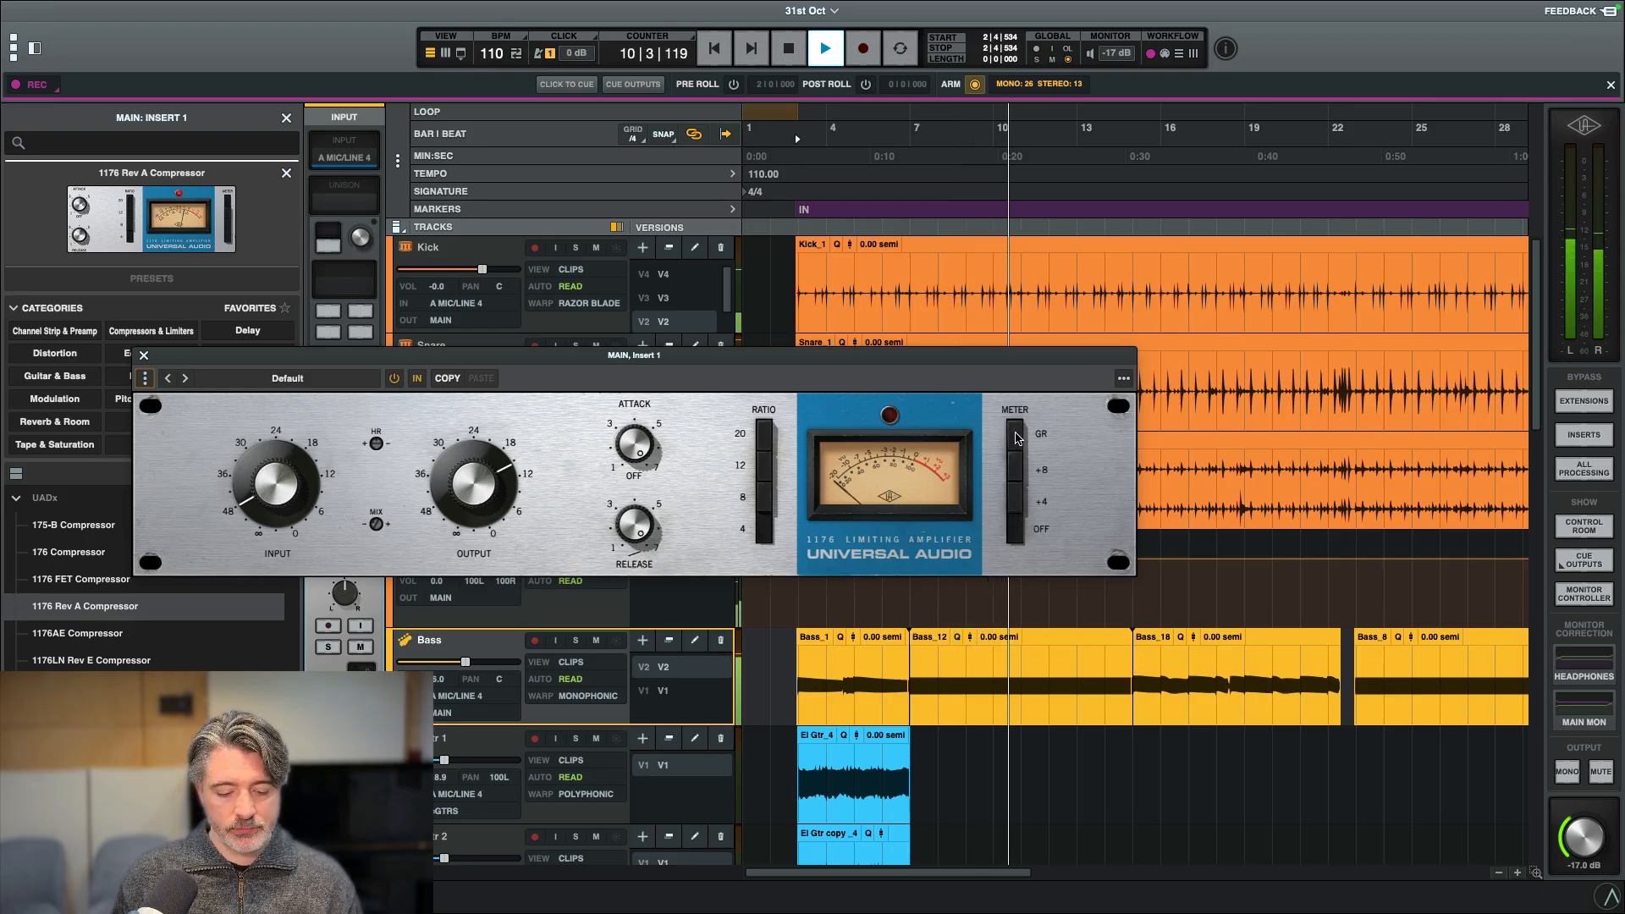
left_click(1017, 437)
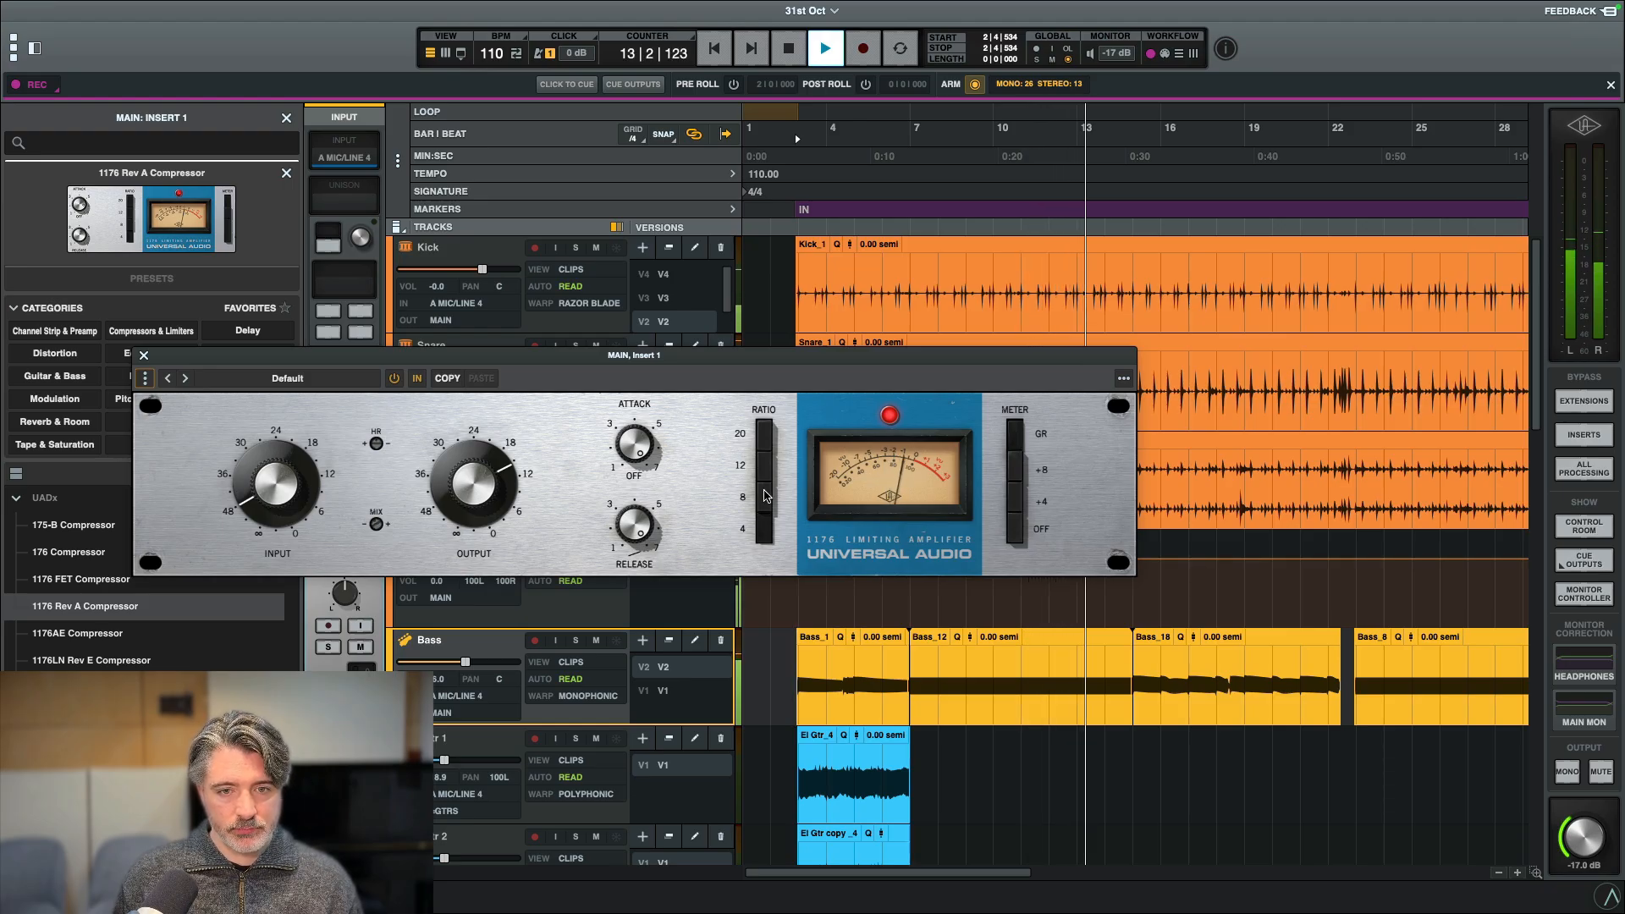
left_click(1017, 480)
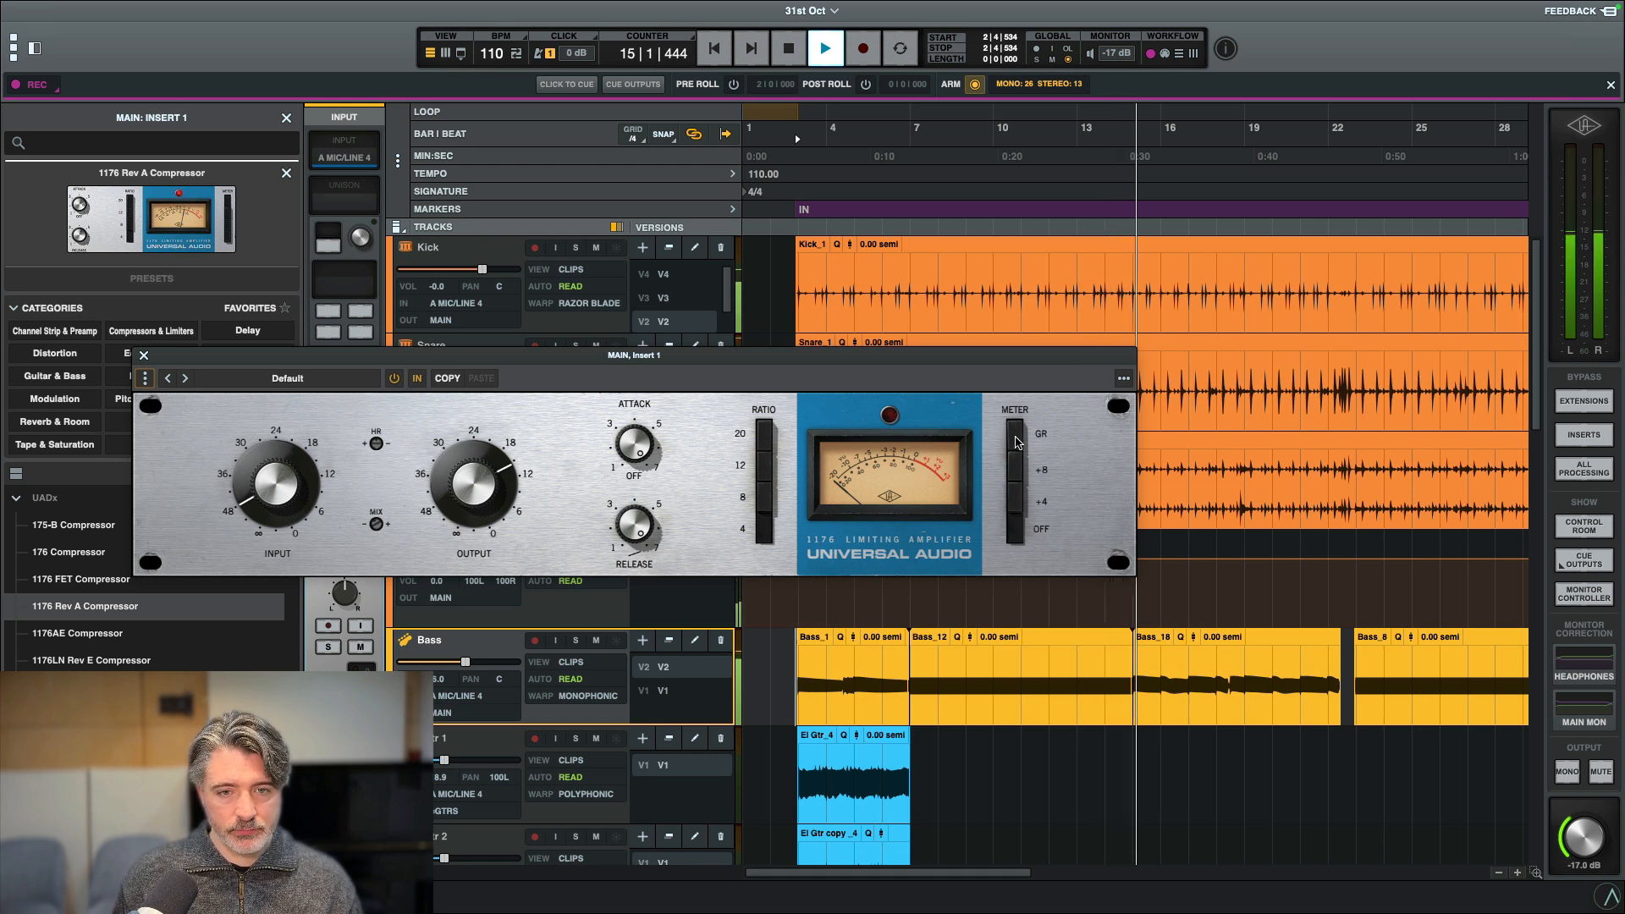
left_click(1016, 441)
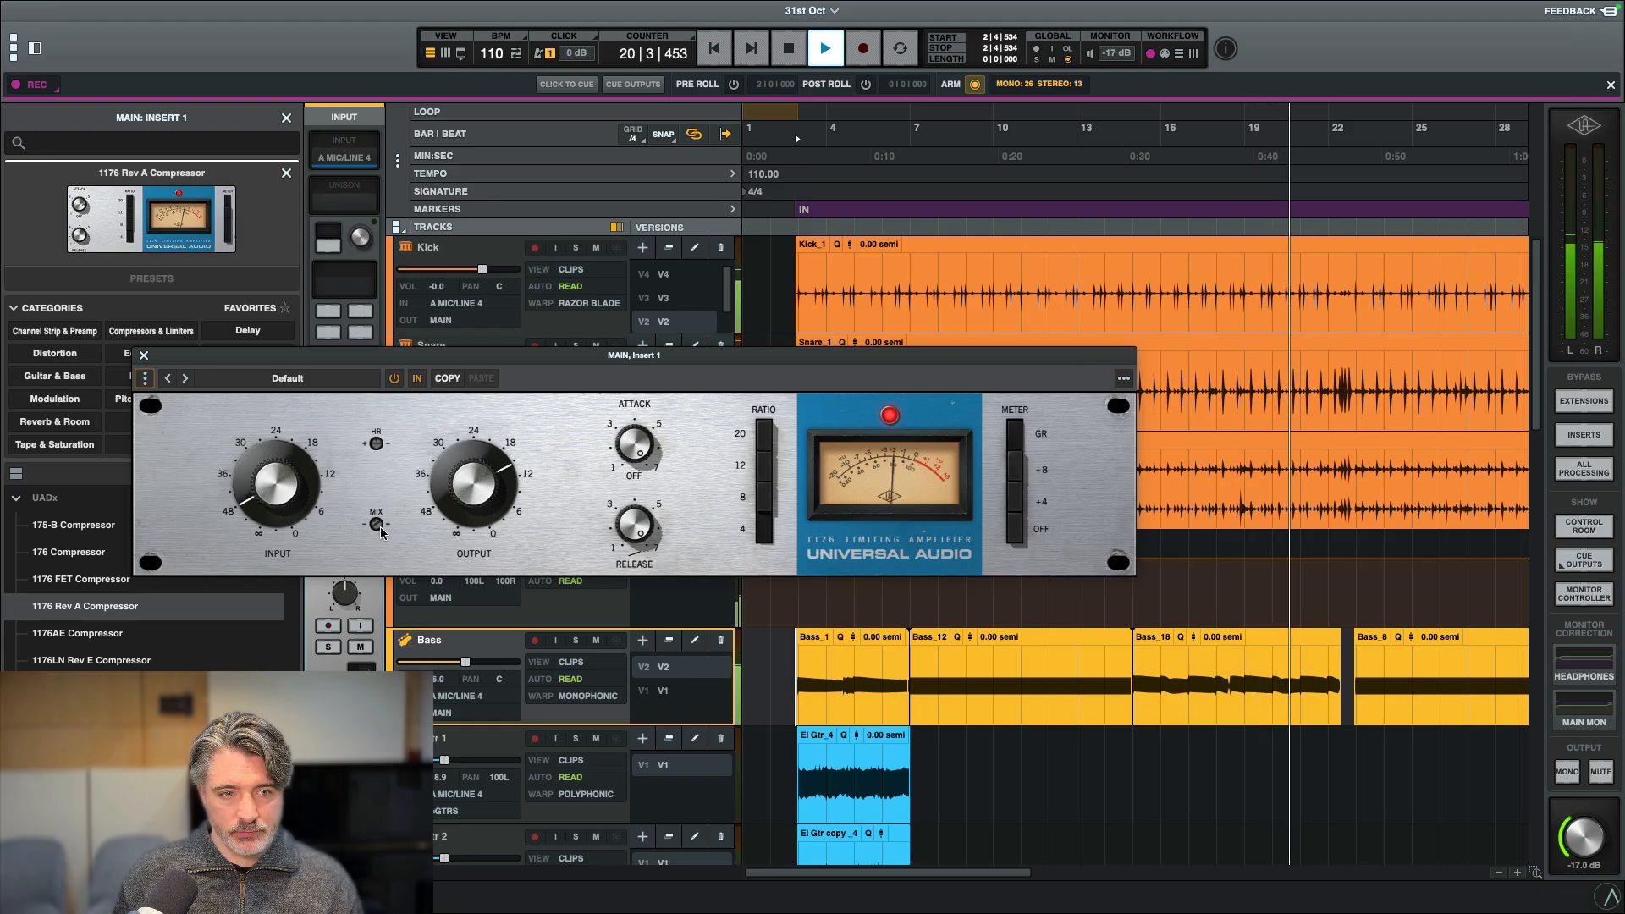
key("space")
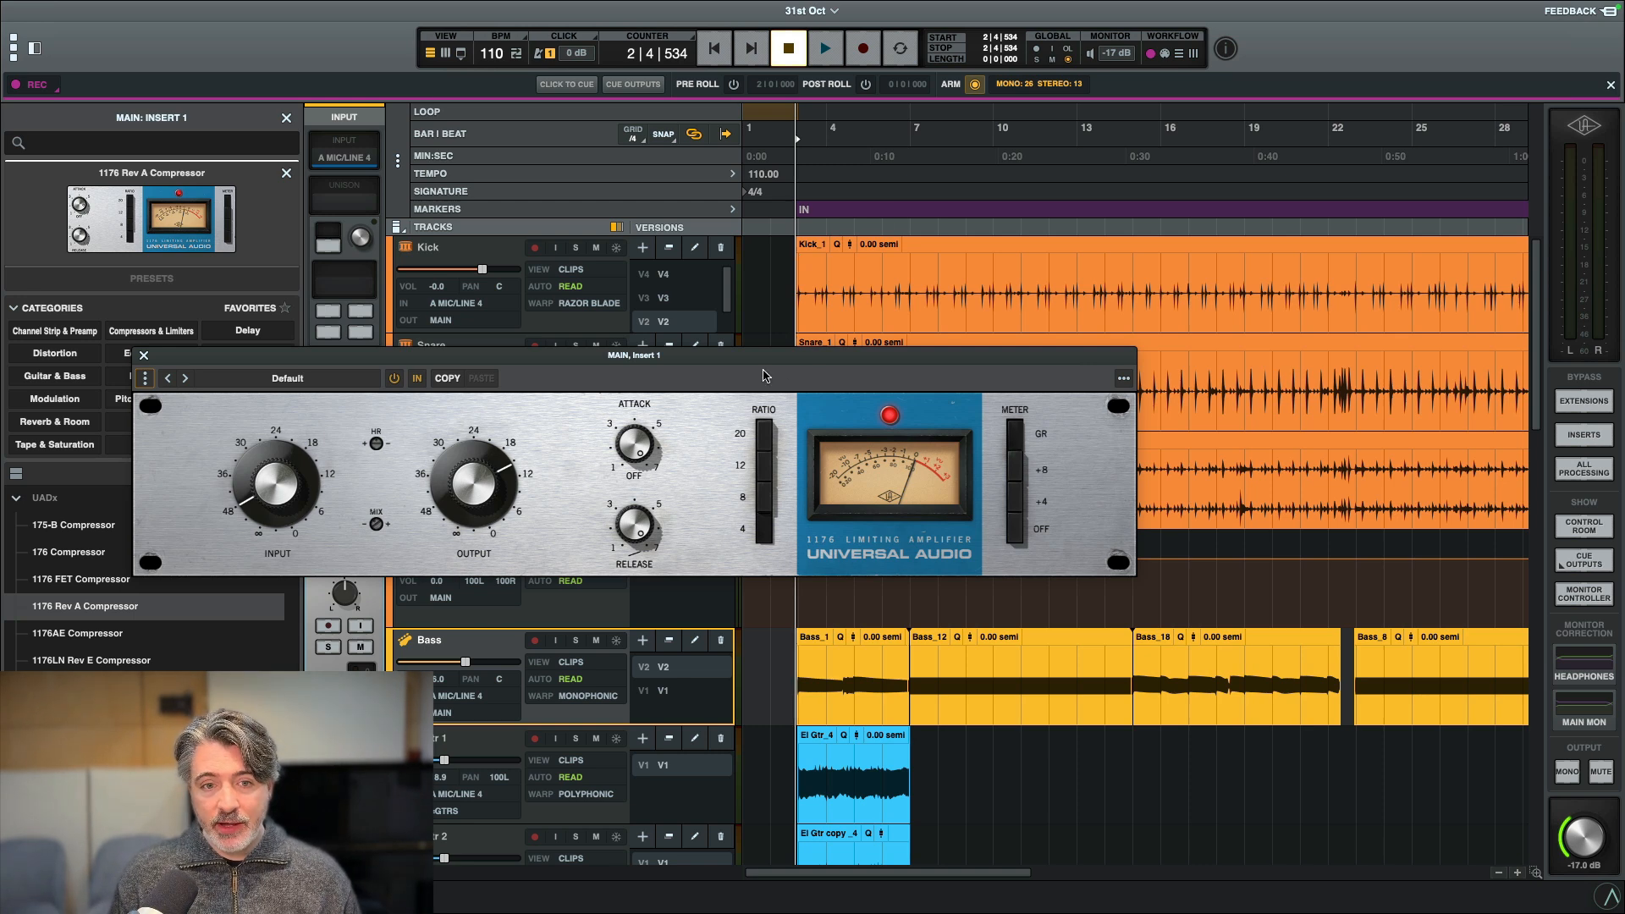
Move the compressor window higher, replay the song start while comparing meter positions OFF and GR, then stop and close the window.
left_click_drag(797, 359, 830, 157)
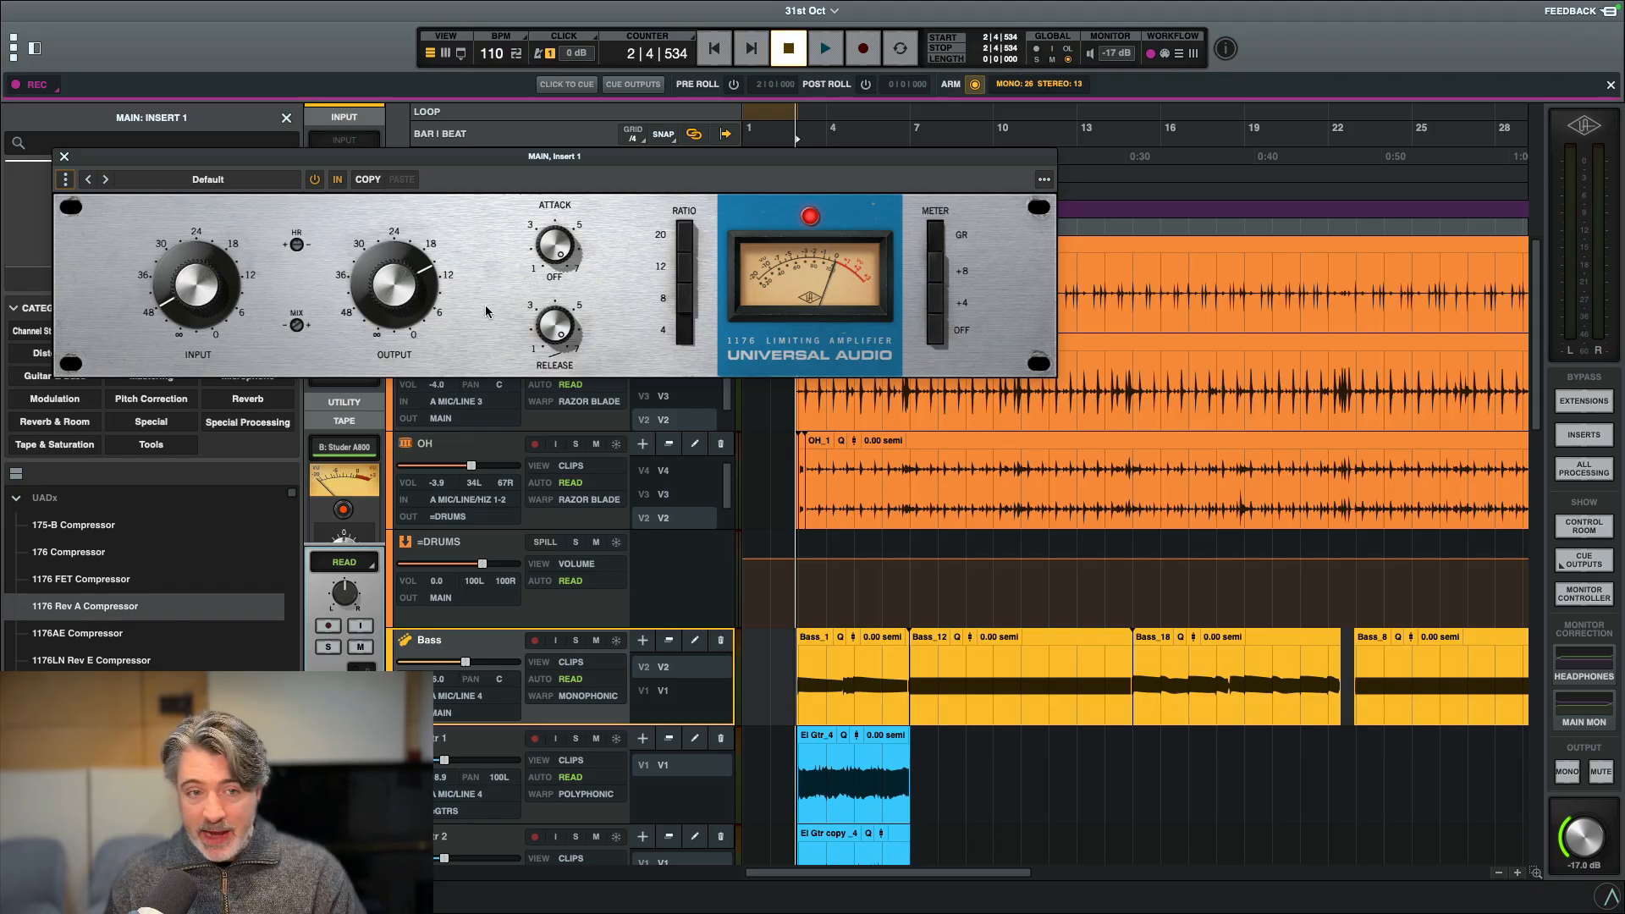
left_click_drag(502, 163, 503, 188)
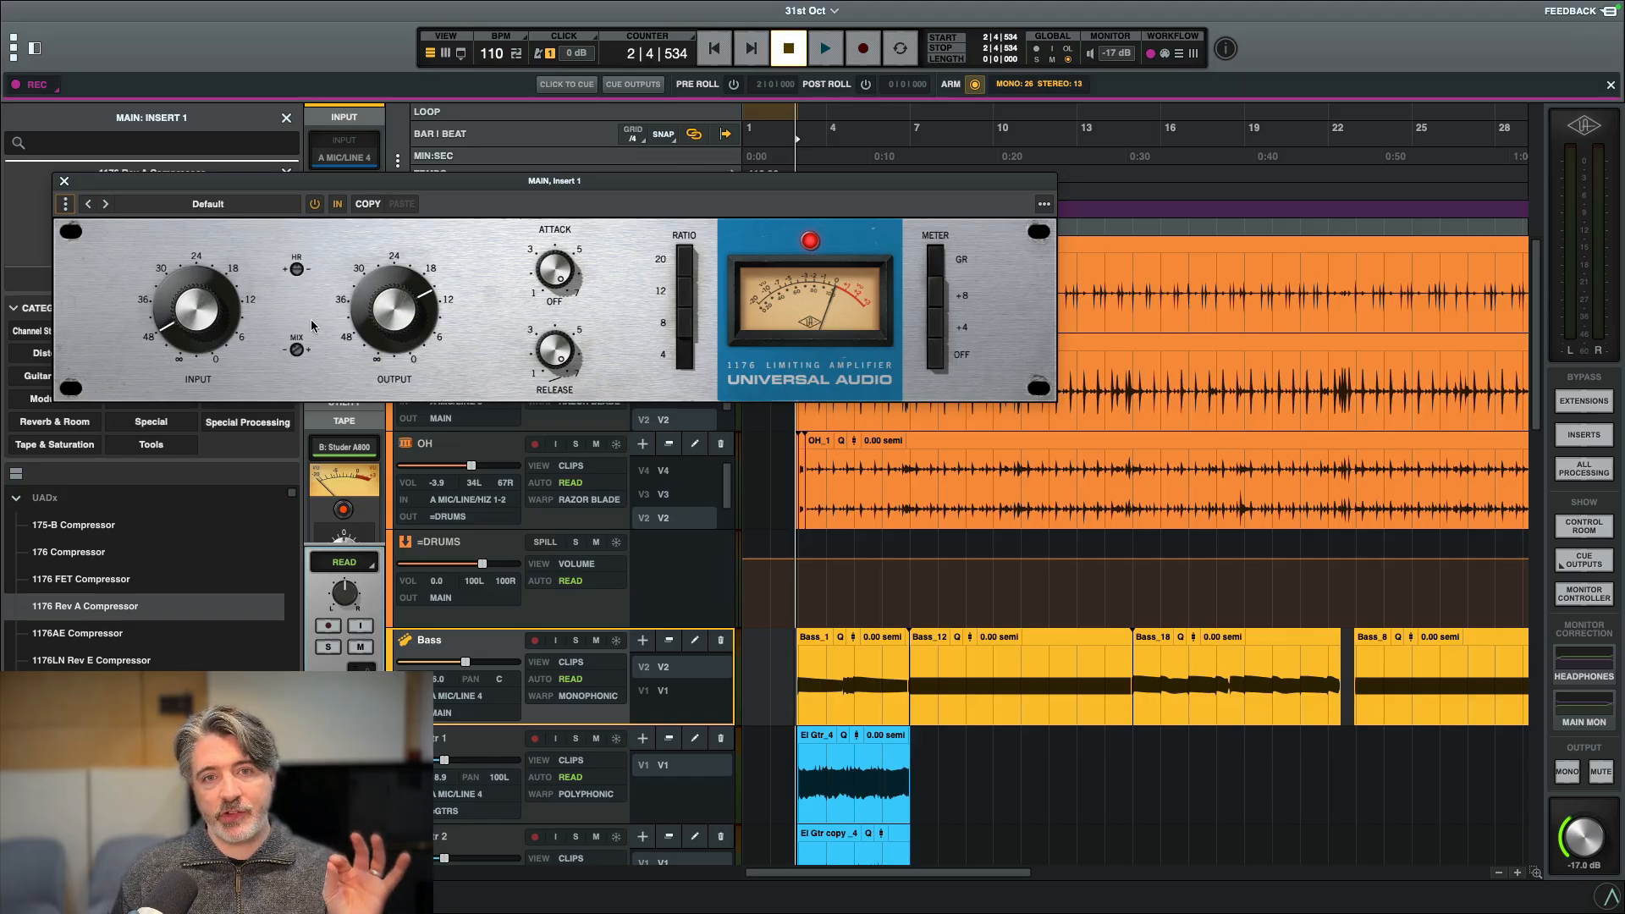
key("space")
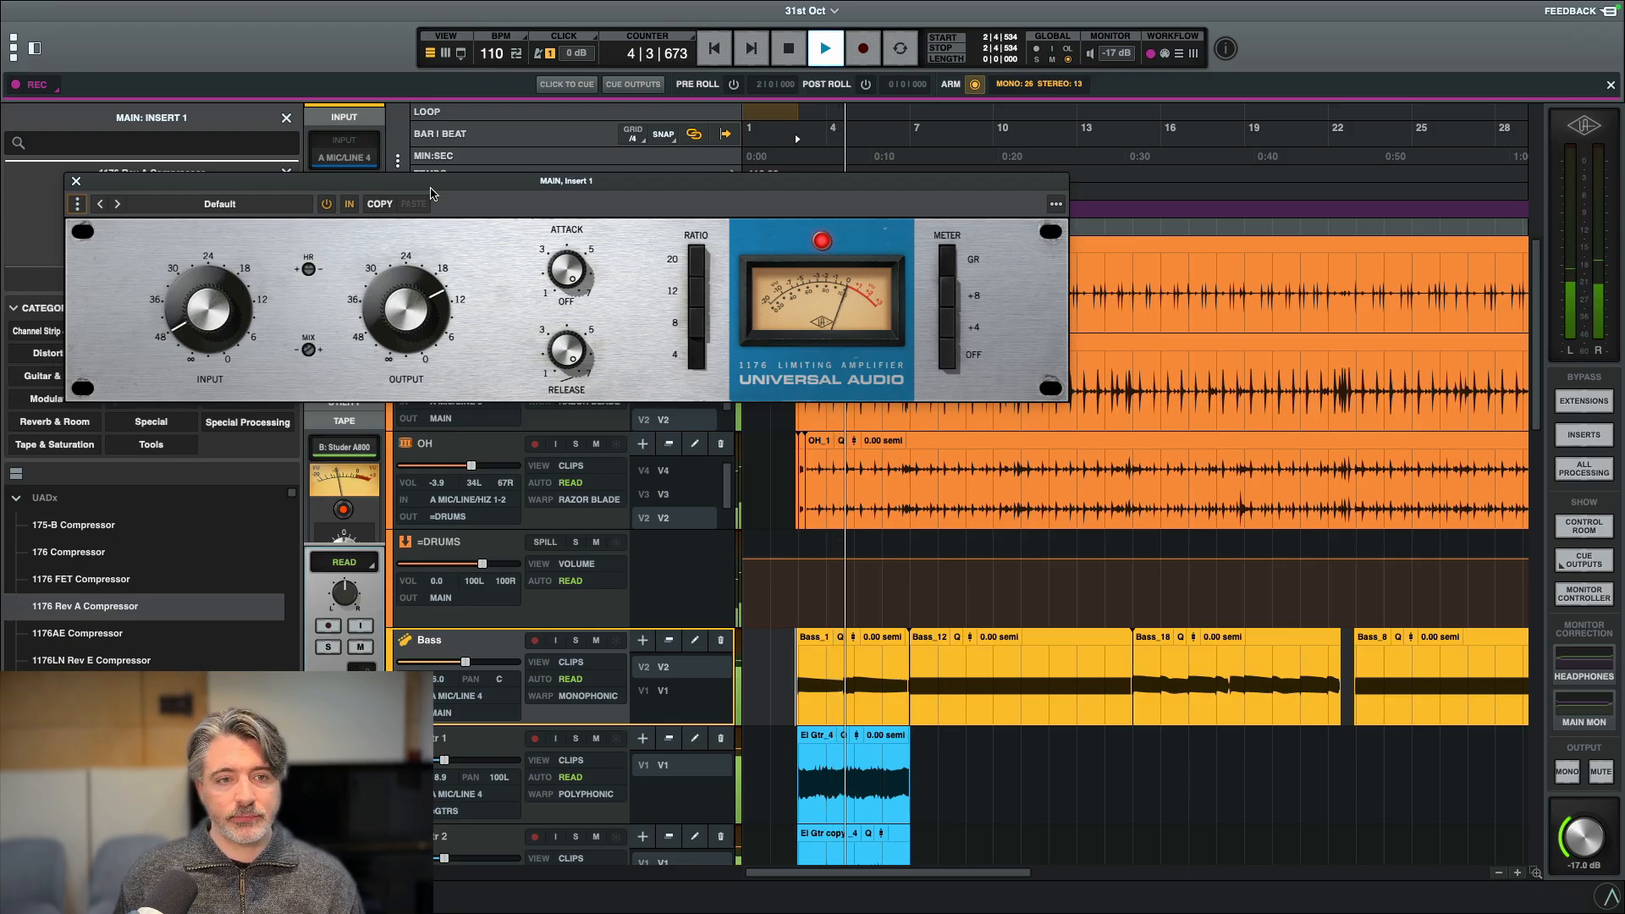
left_click_drag(419, 193, 432, 192)
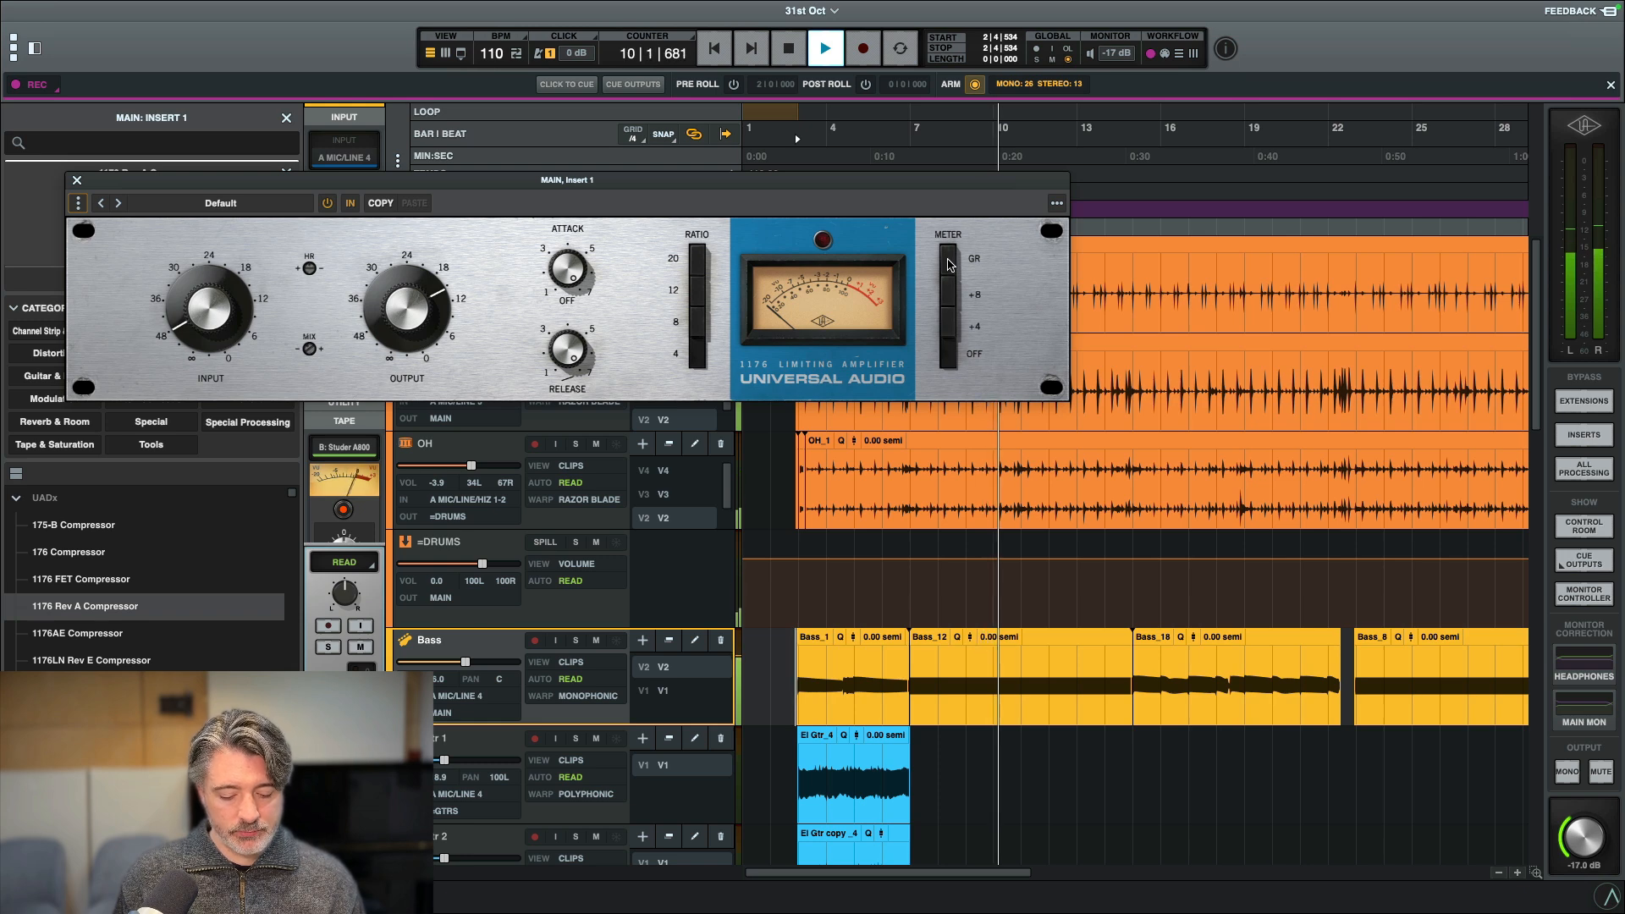
left_click(949, 265)
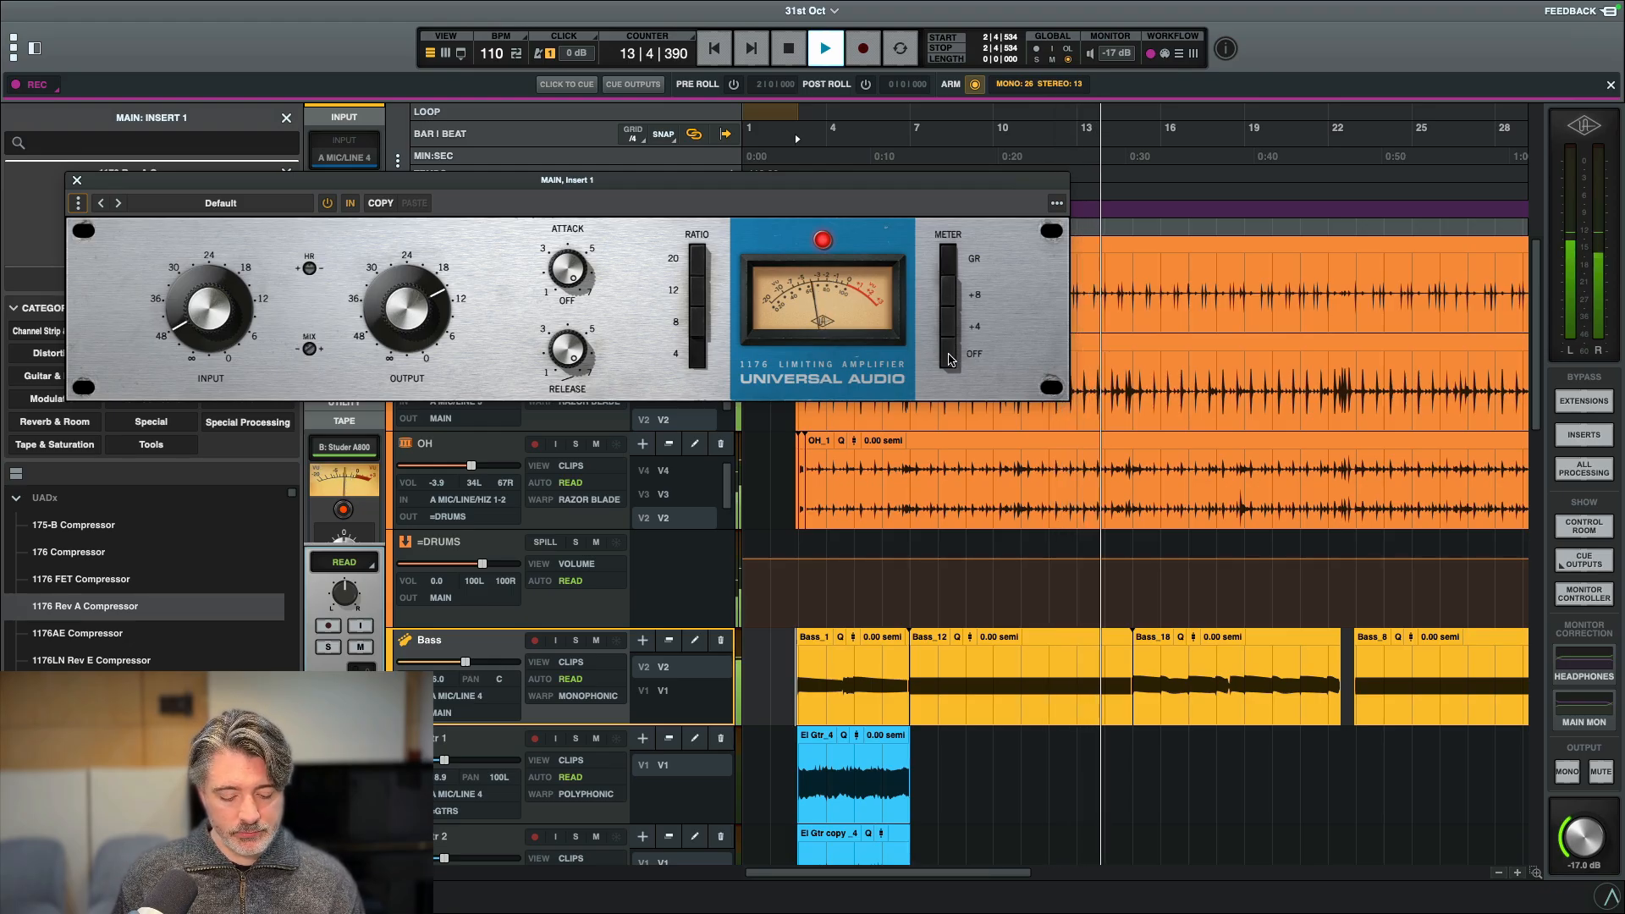
left_click(949, 360)
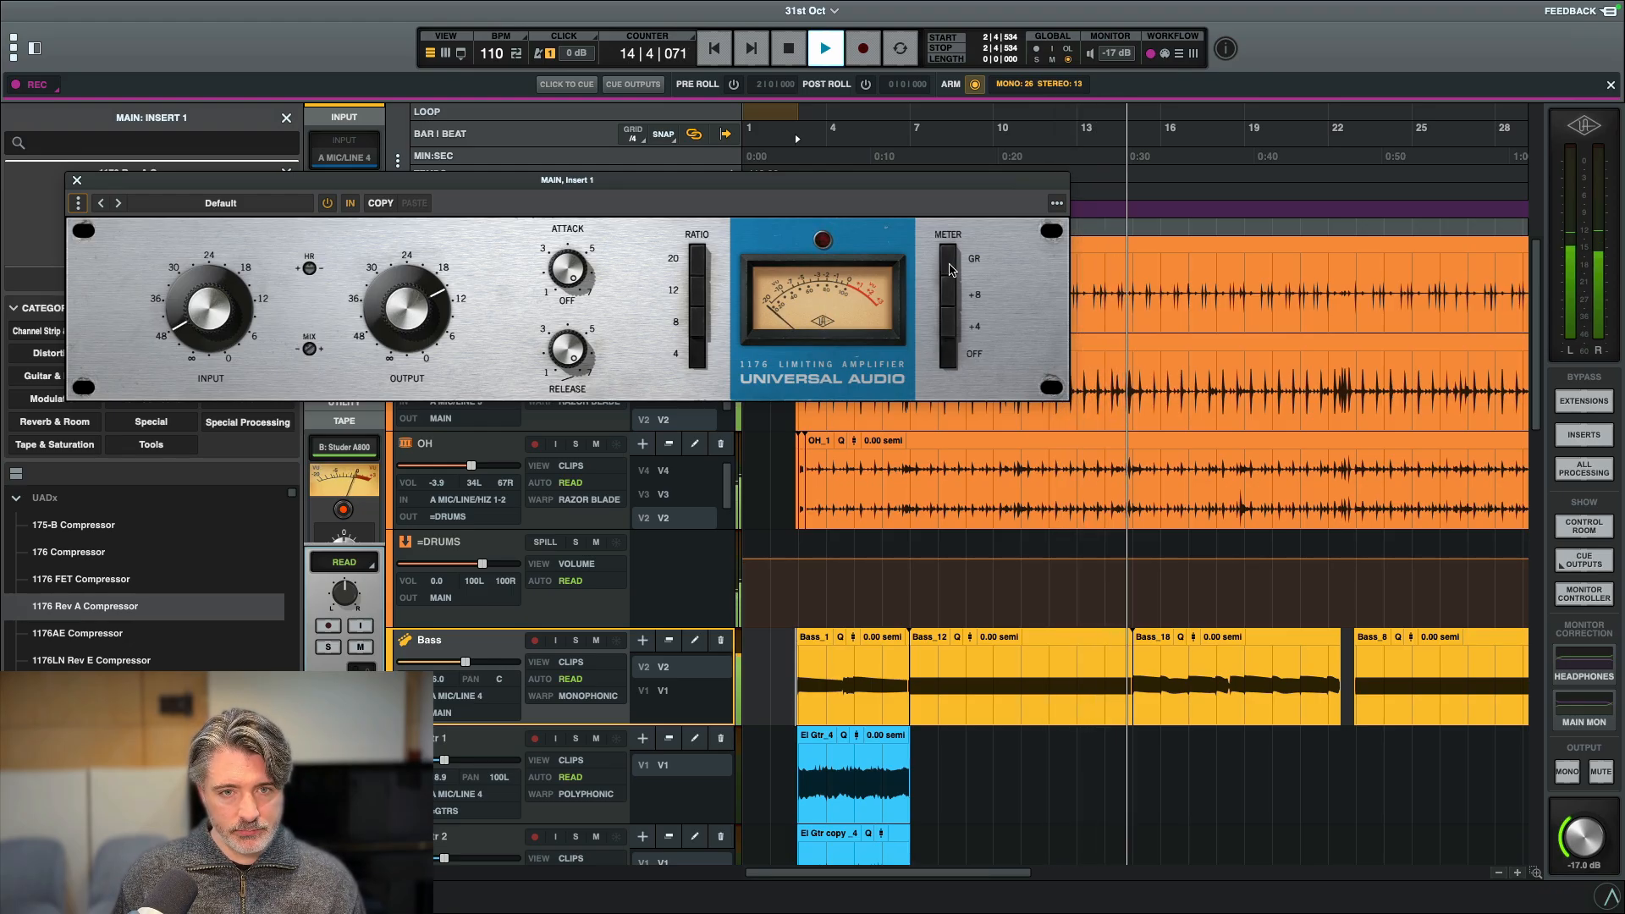
left_click(949, 264)
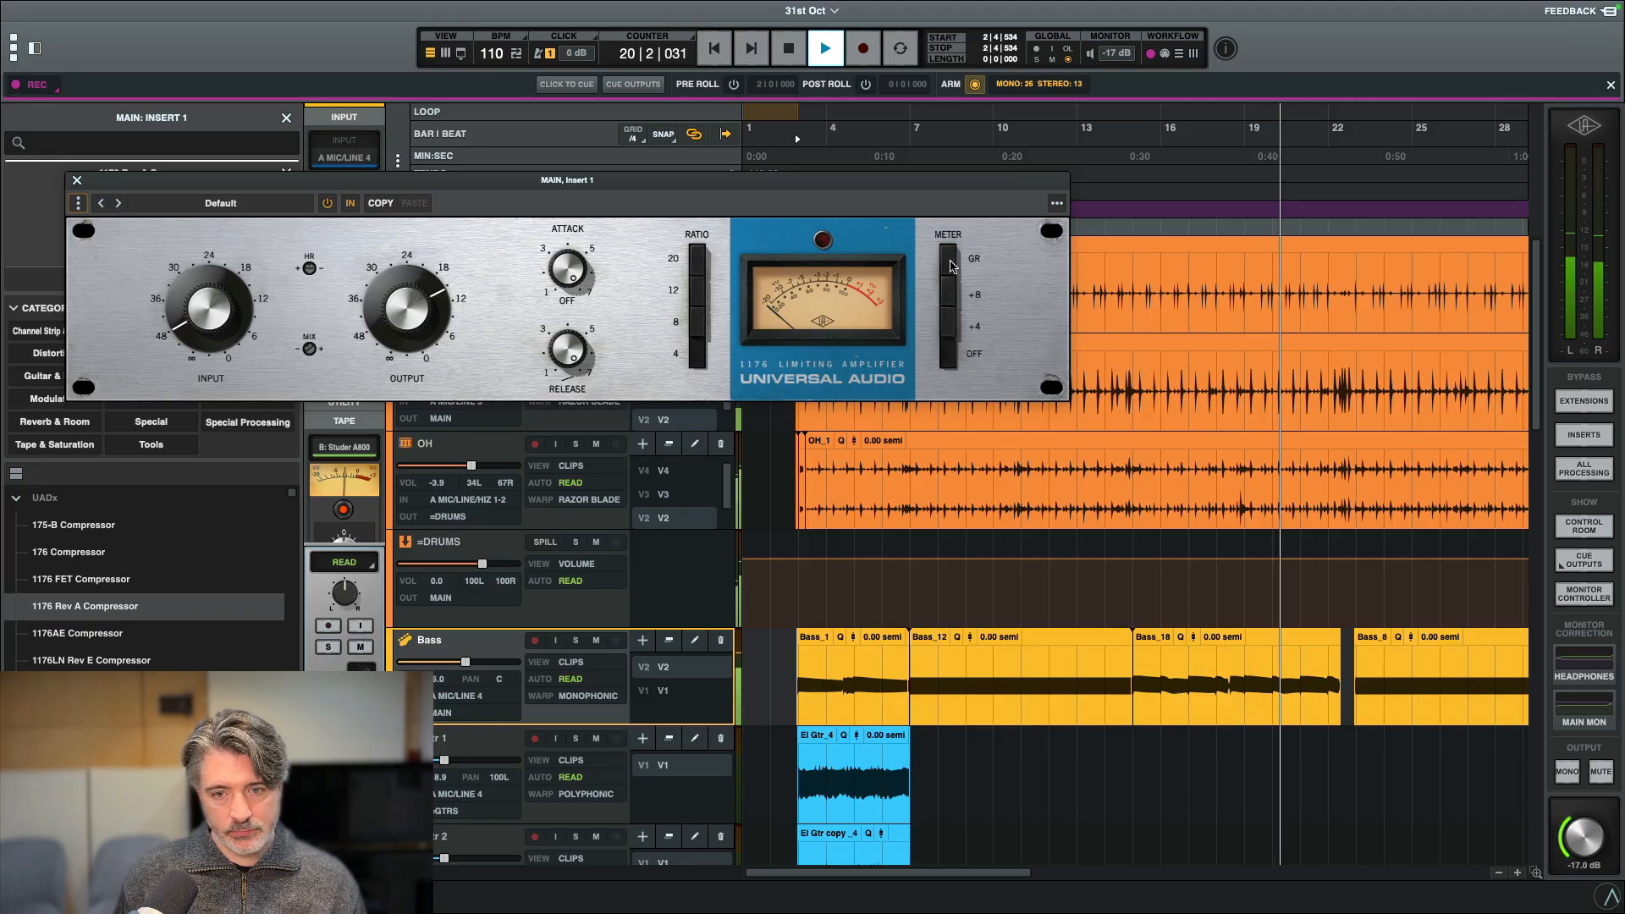
left_click(951, 264)
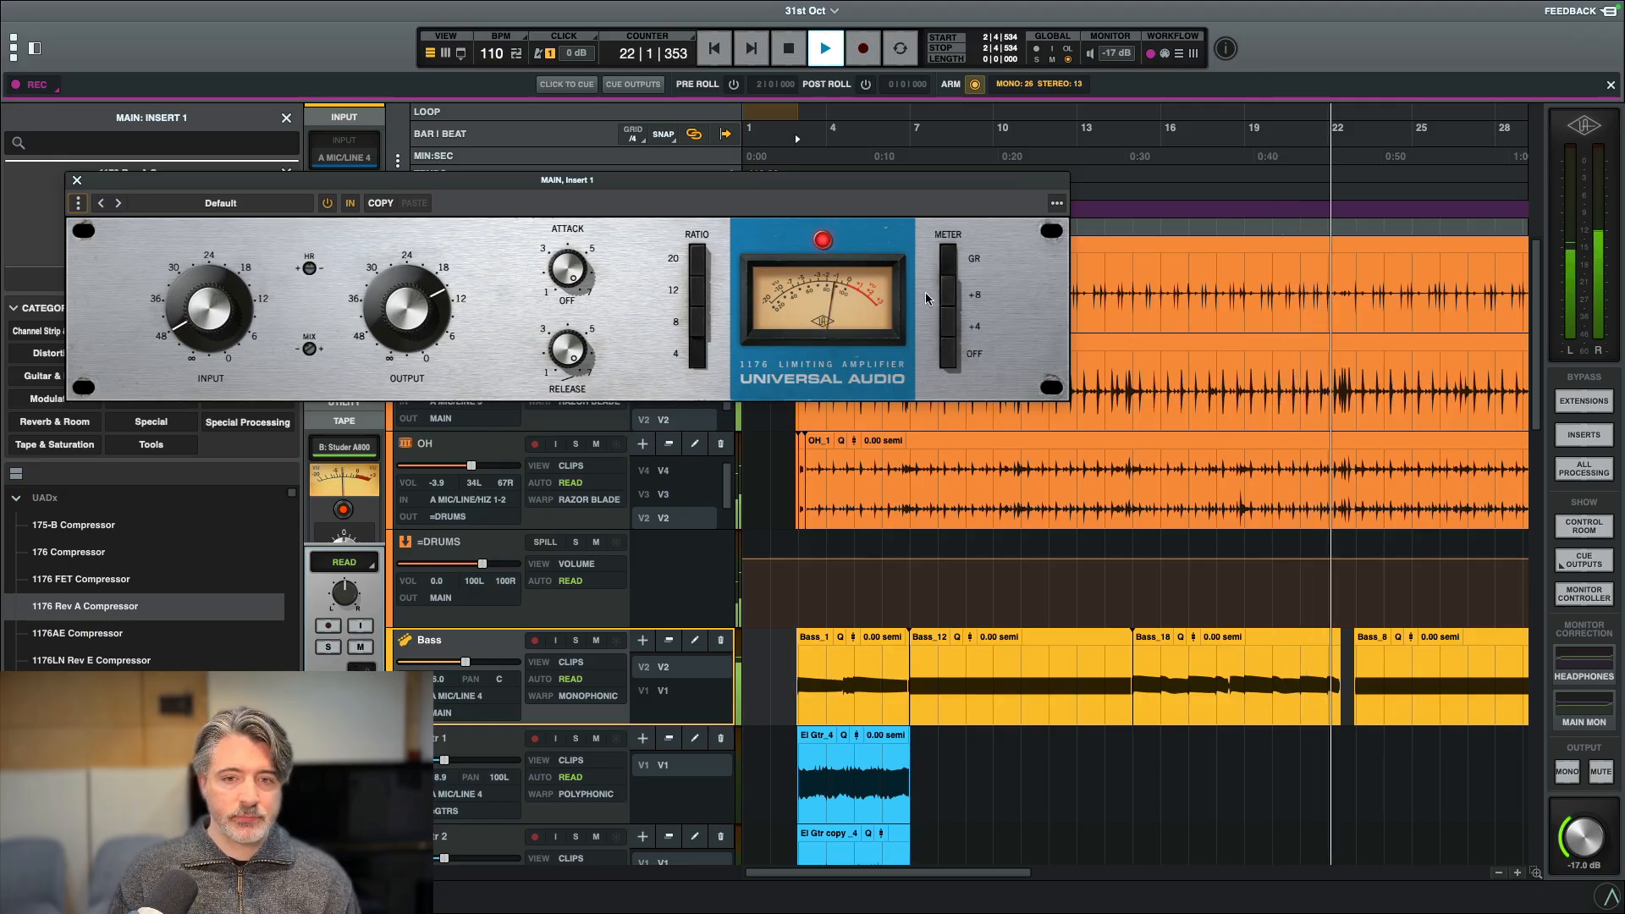
key("space")
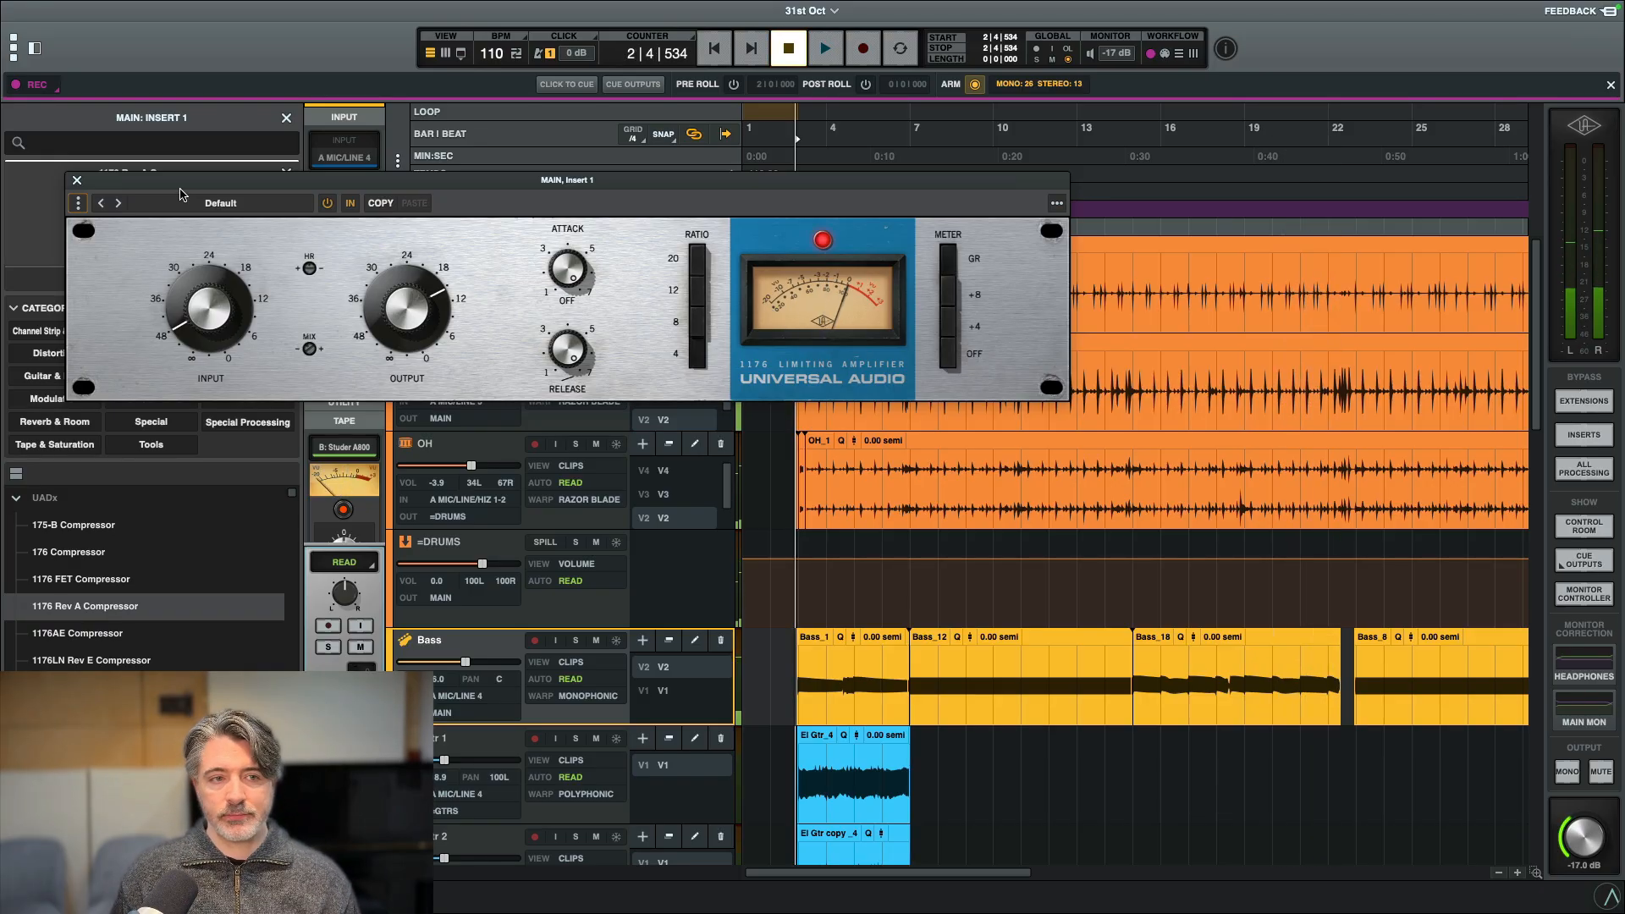
left_click(77, 180)
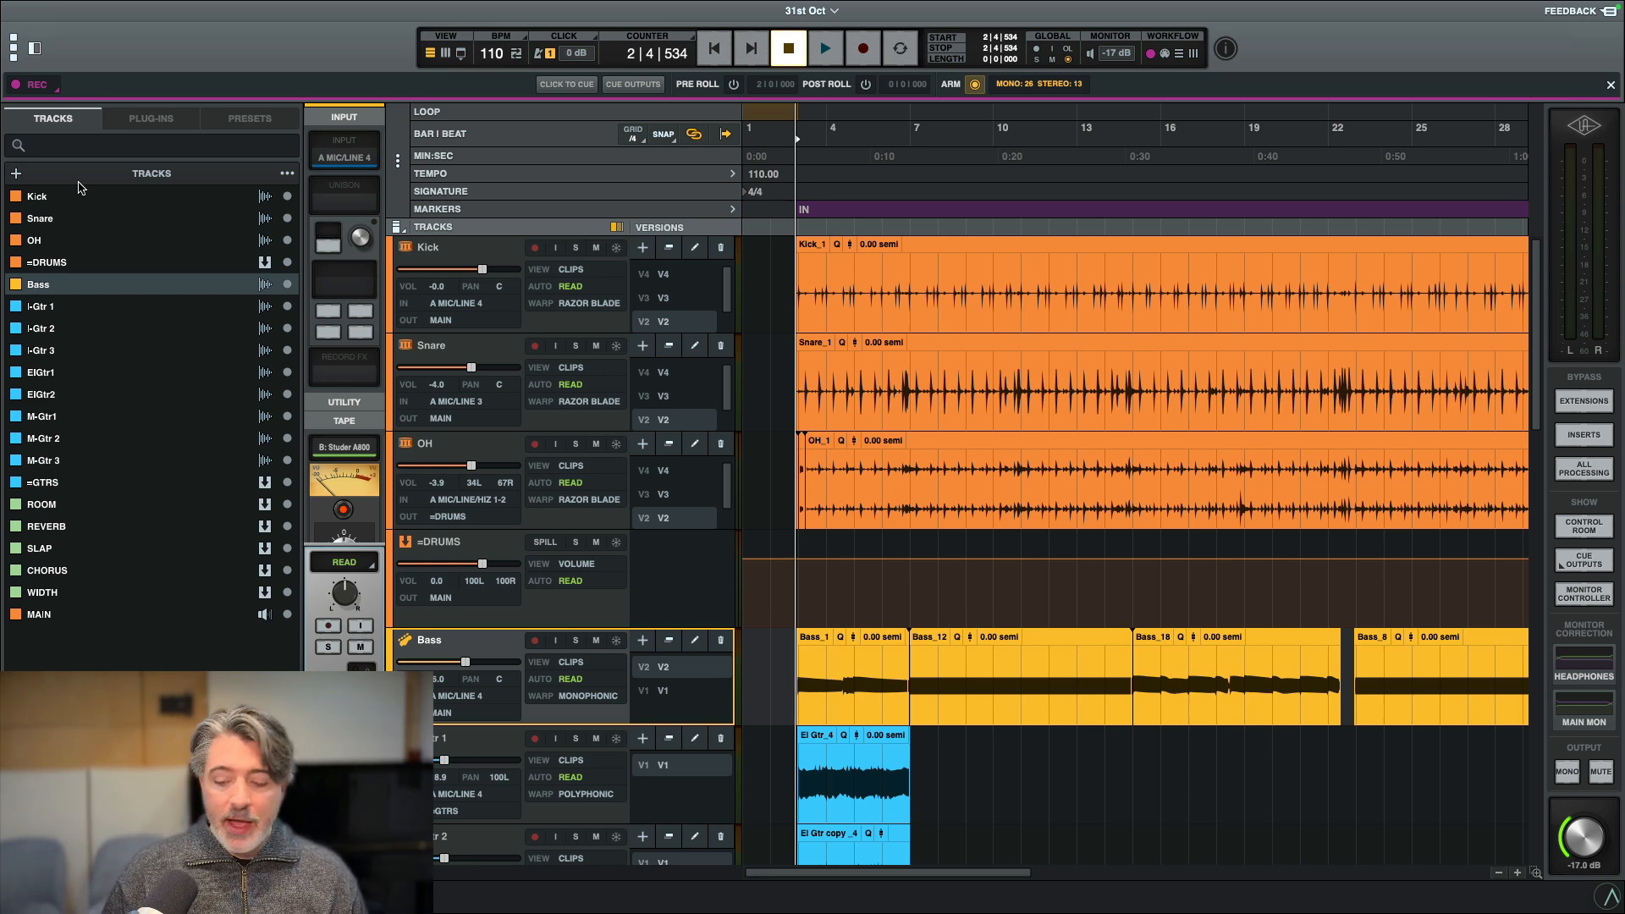
Review the 1176 Rev A insert on the MAIN channel in the mixer, close it, and return to the track timeline.
key("super+equal")
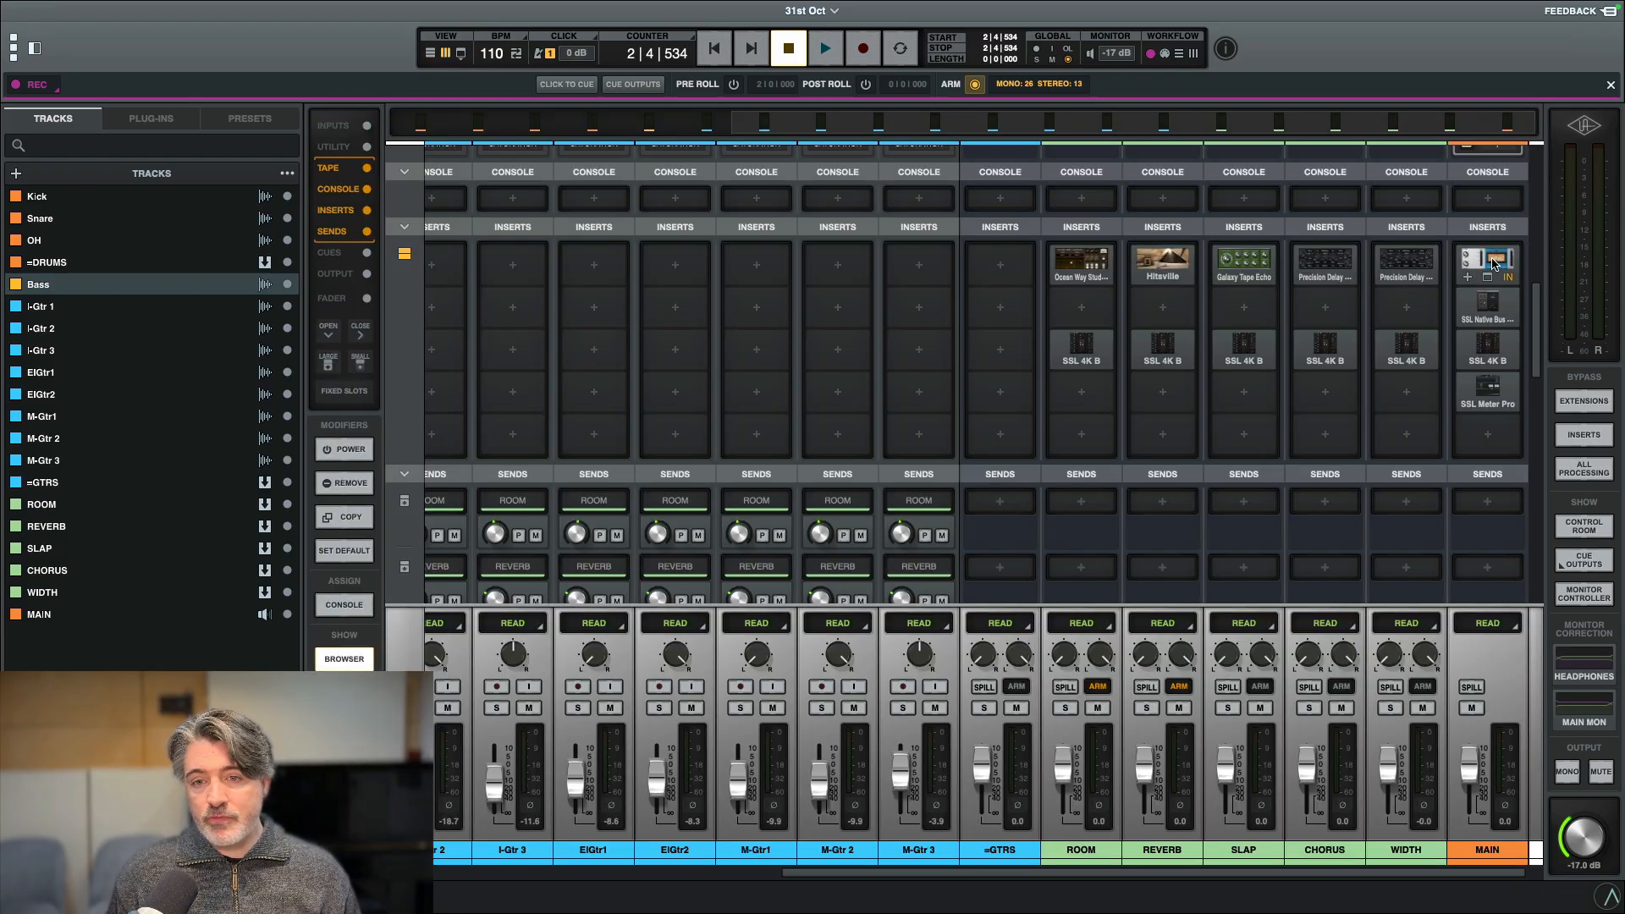
left_click(1488, 264)
left_click_drag(849, 181, 1212, 233)
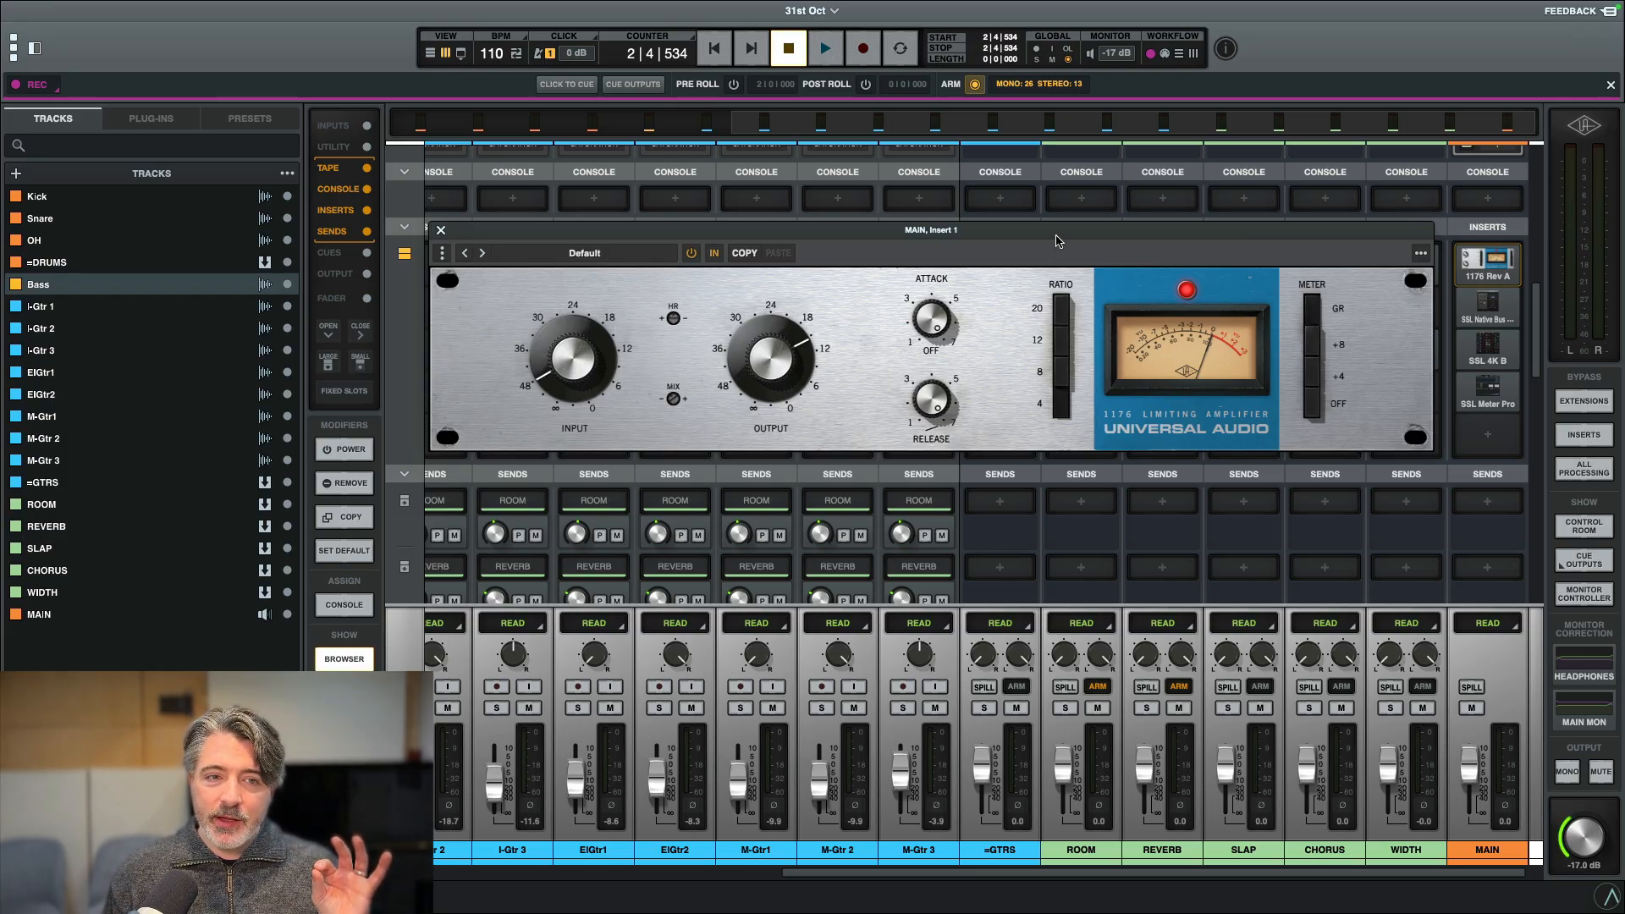
left_click_drag(1056, 236, 1059, 242)
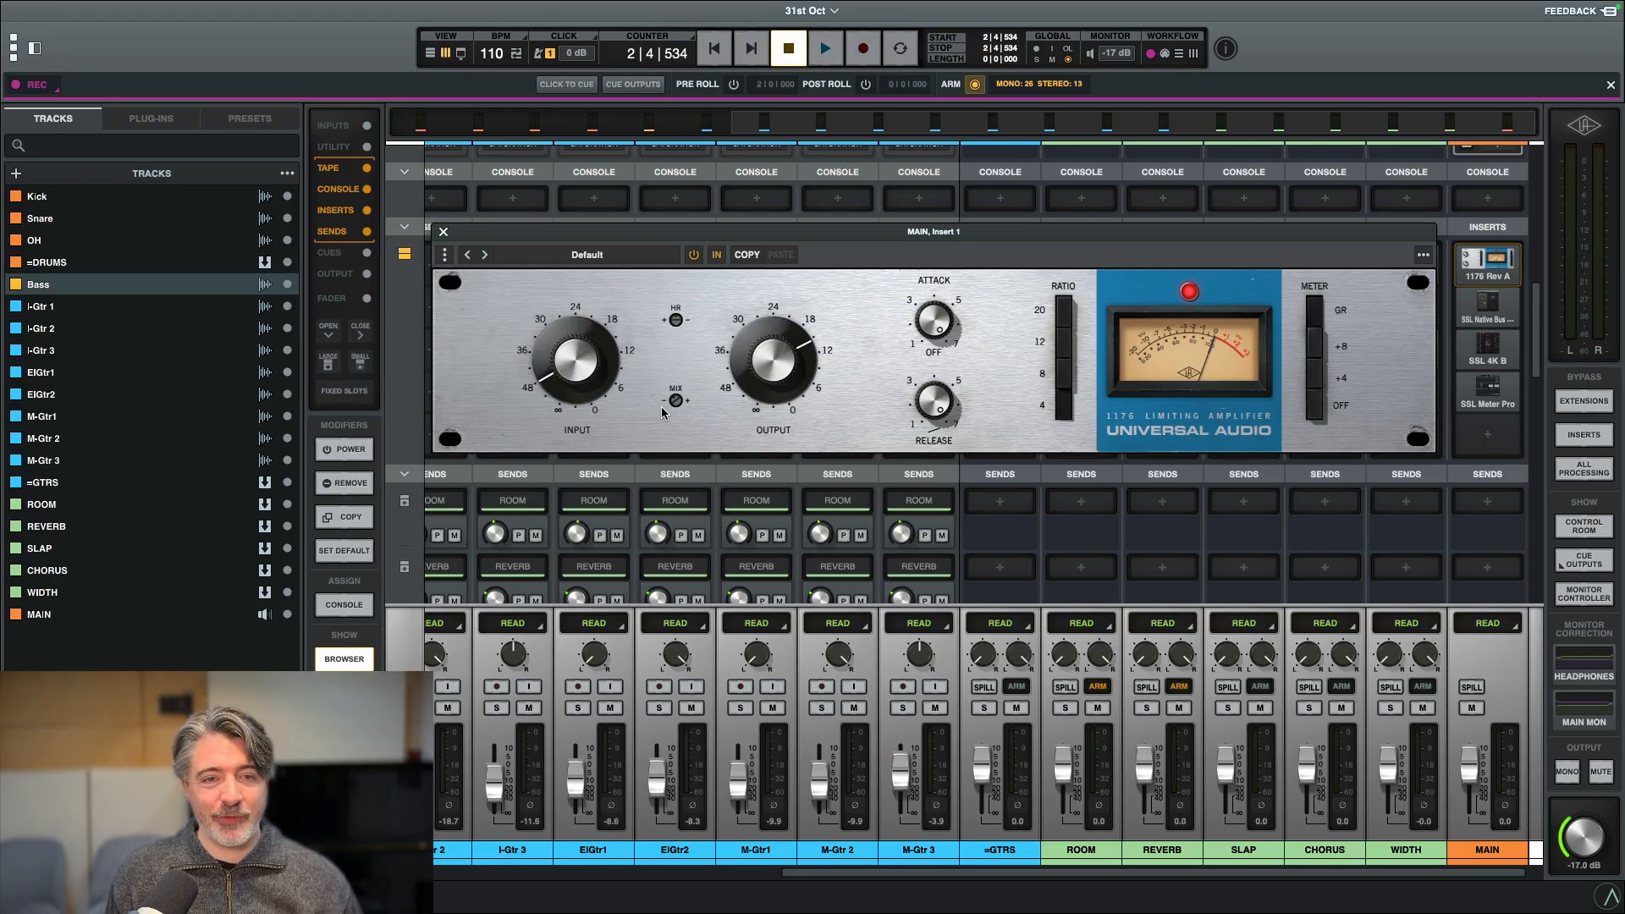
left_click(442, 232)
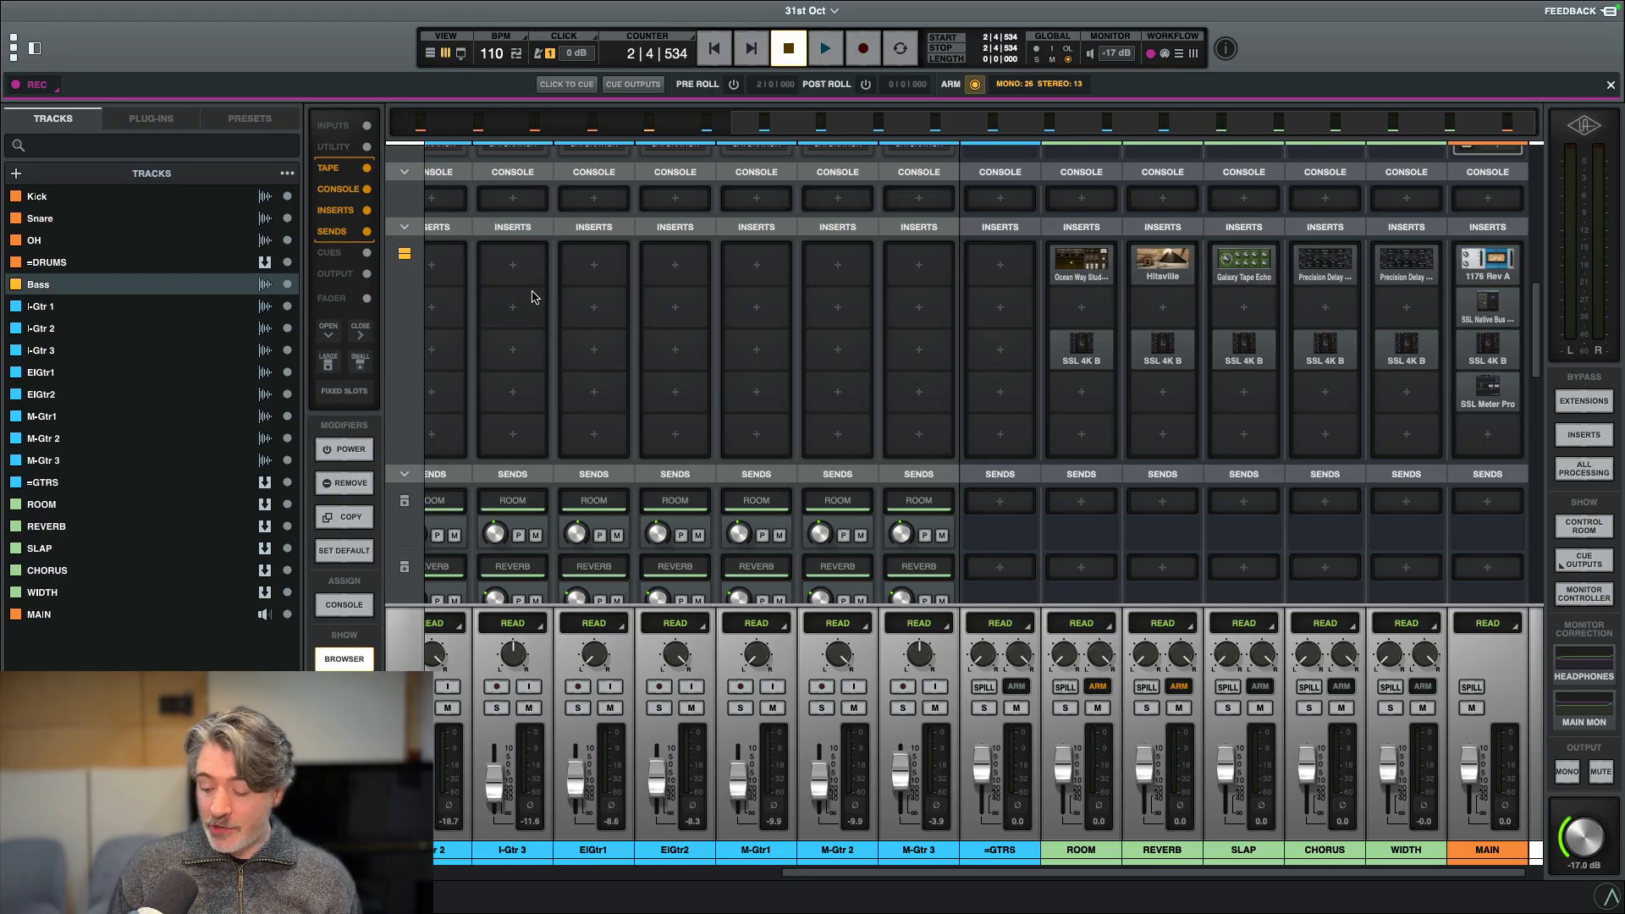
key("super+equal")
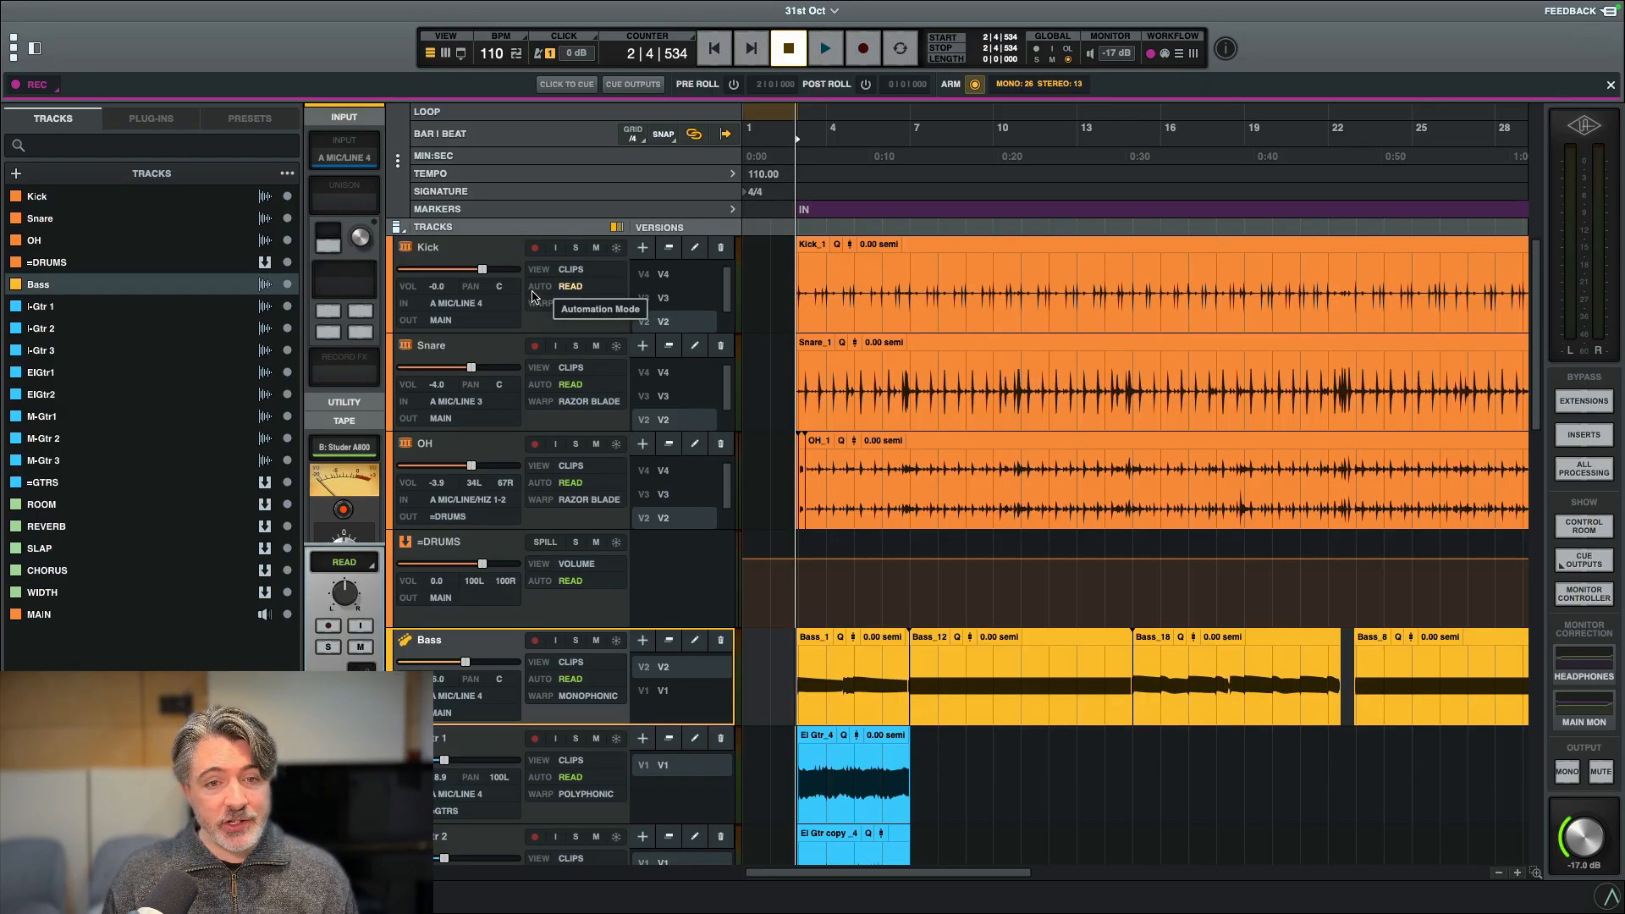